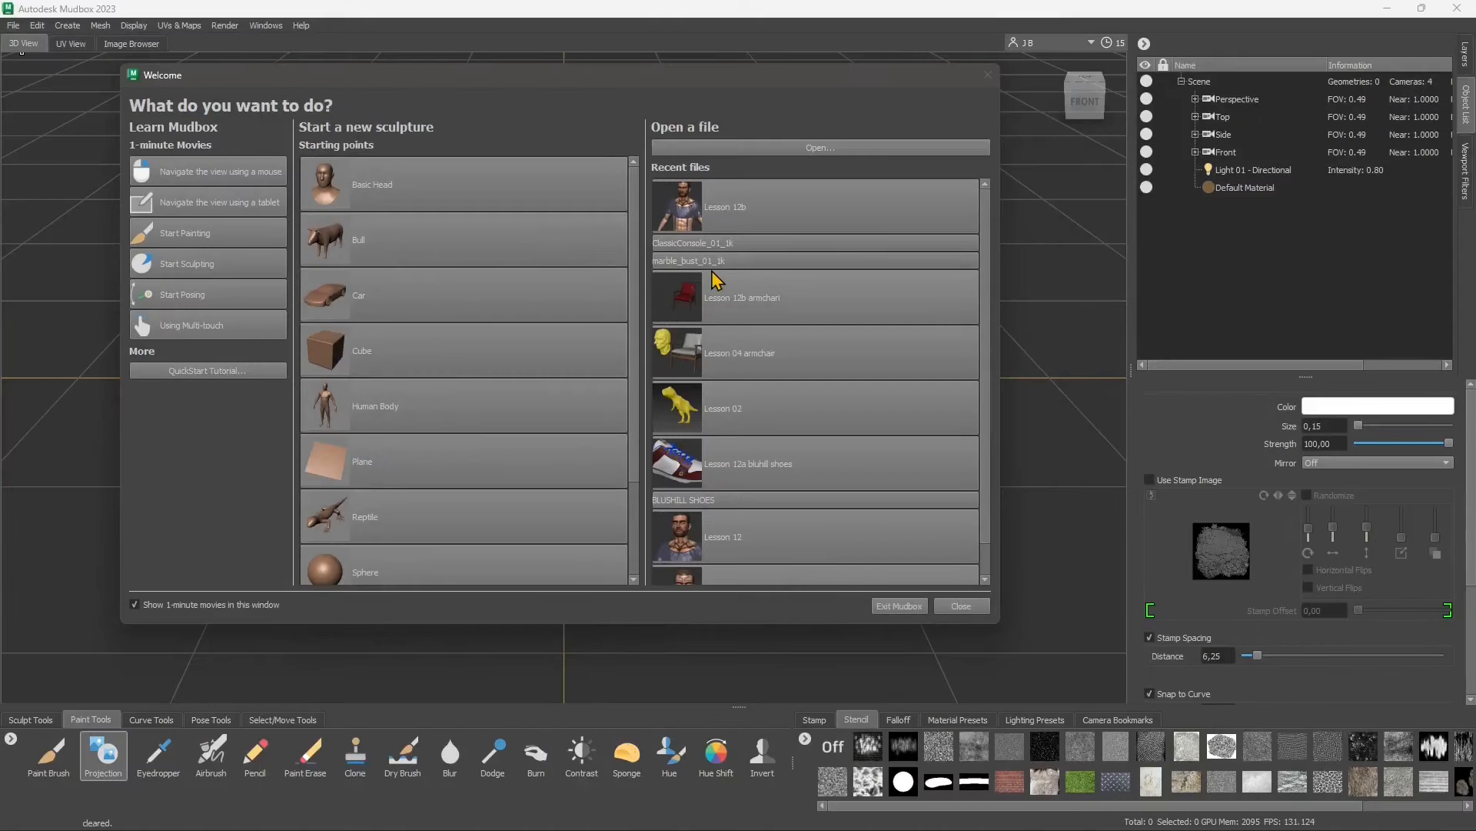
Open the recent sculpture file Lesson 12b
{"action": "left_click_drag", "start_coordinate": [691, 77], "coordinate": [762, 94]}
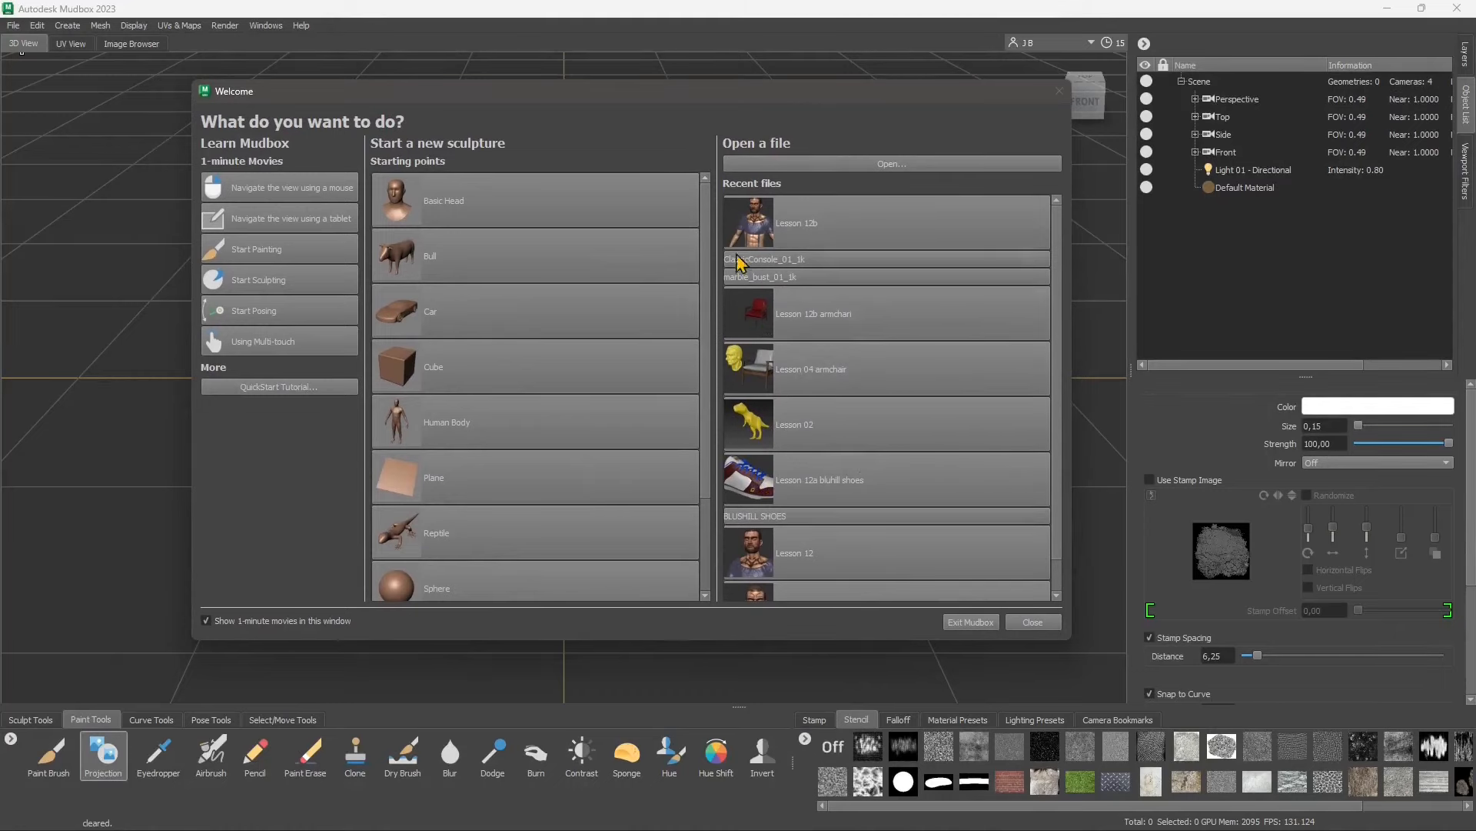
{"action": "scroll", "coordinate": [732, 525], "scroll_direction": "down", "scroll_amount": 1}
{"action": "scroll", "coordinate": [764, 539], "scroll_direction": "up", "scroll_amount": 1}
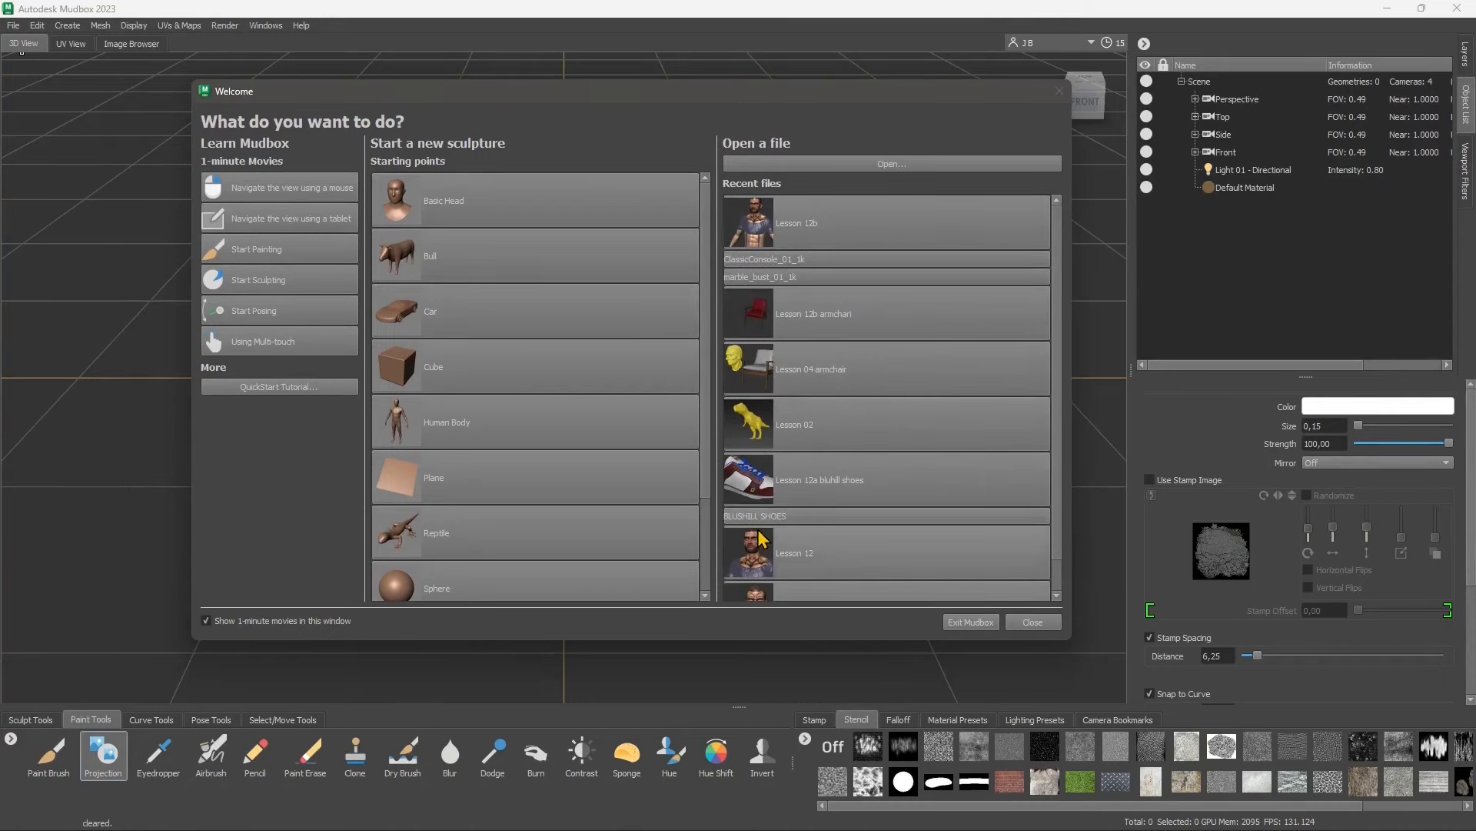
{"action": "left_click", "coordinate": [757, 228]}
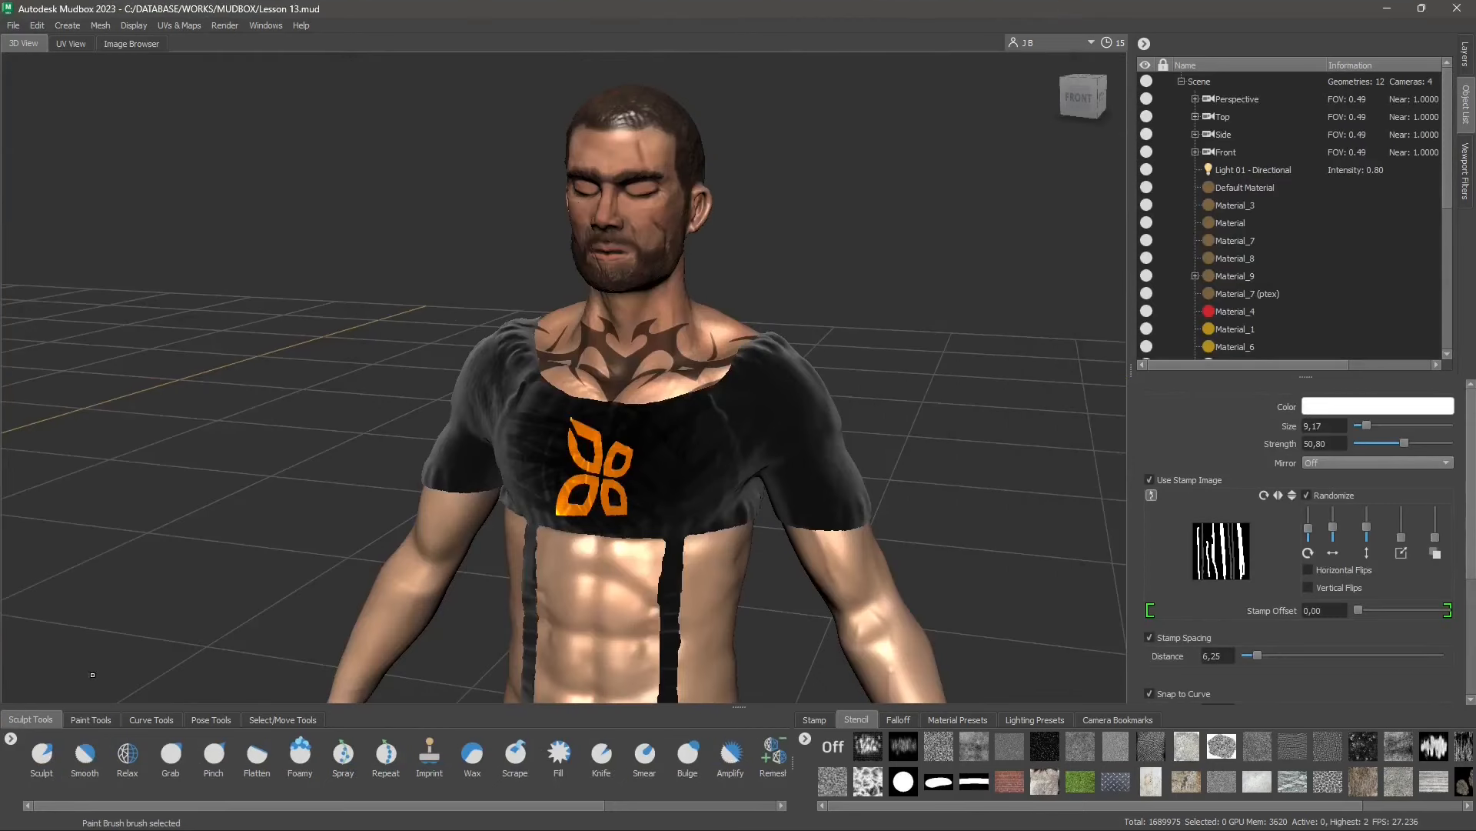
{"action": "left_click", "coordinate": [90, 720]}
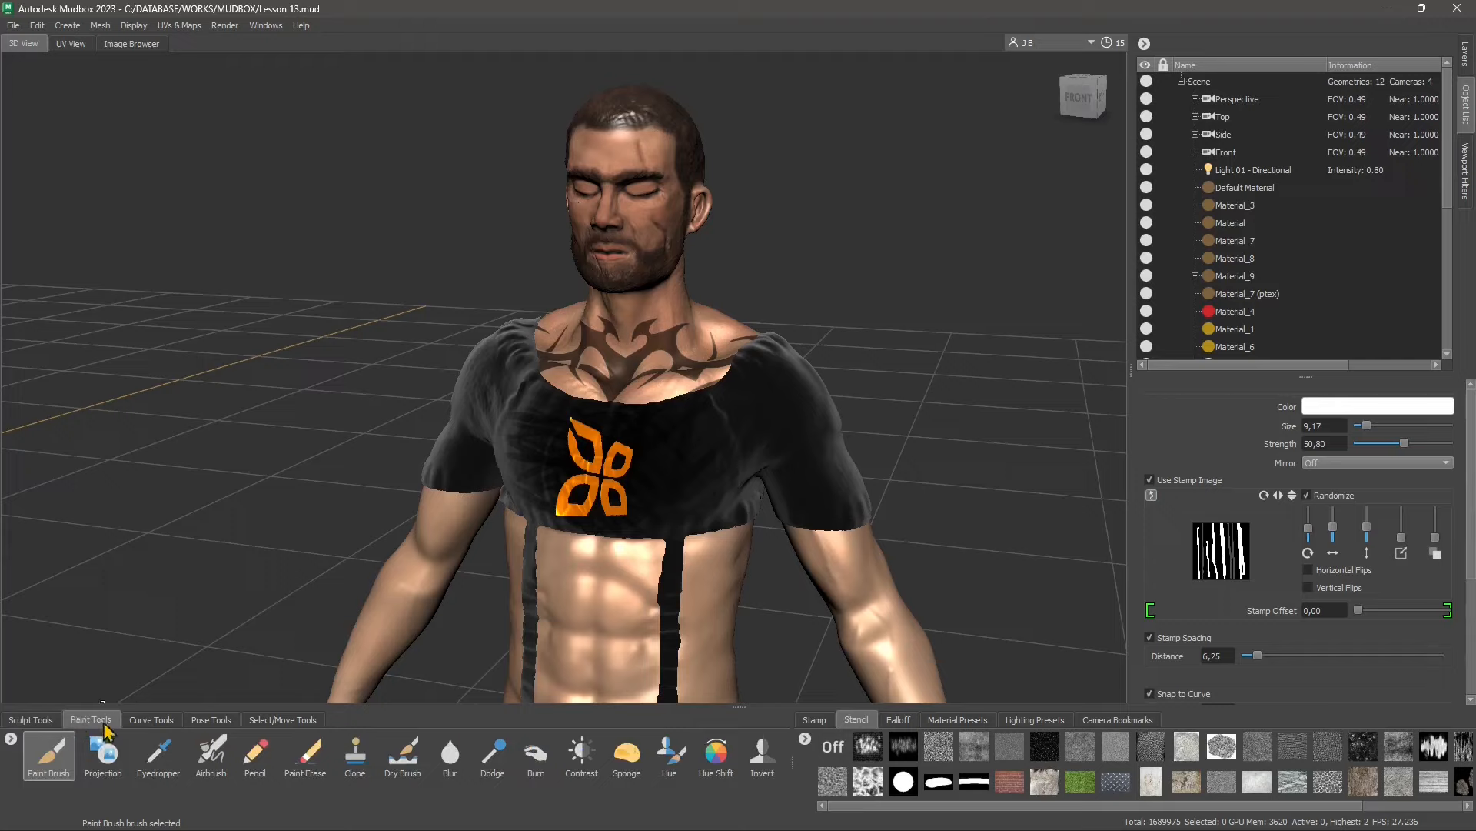
{"action": "left_click", "coordinate": [151, 723]}
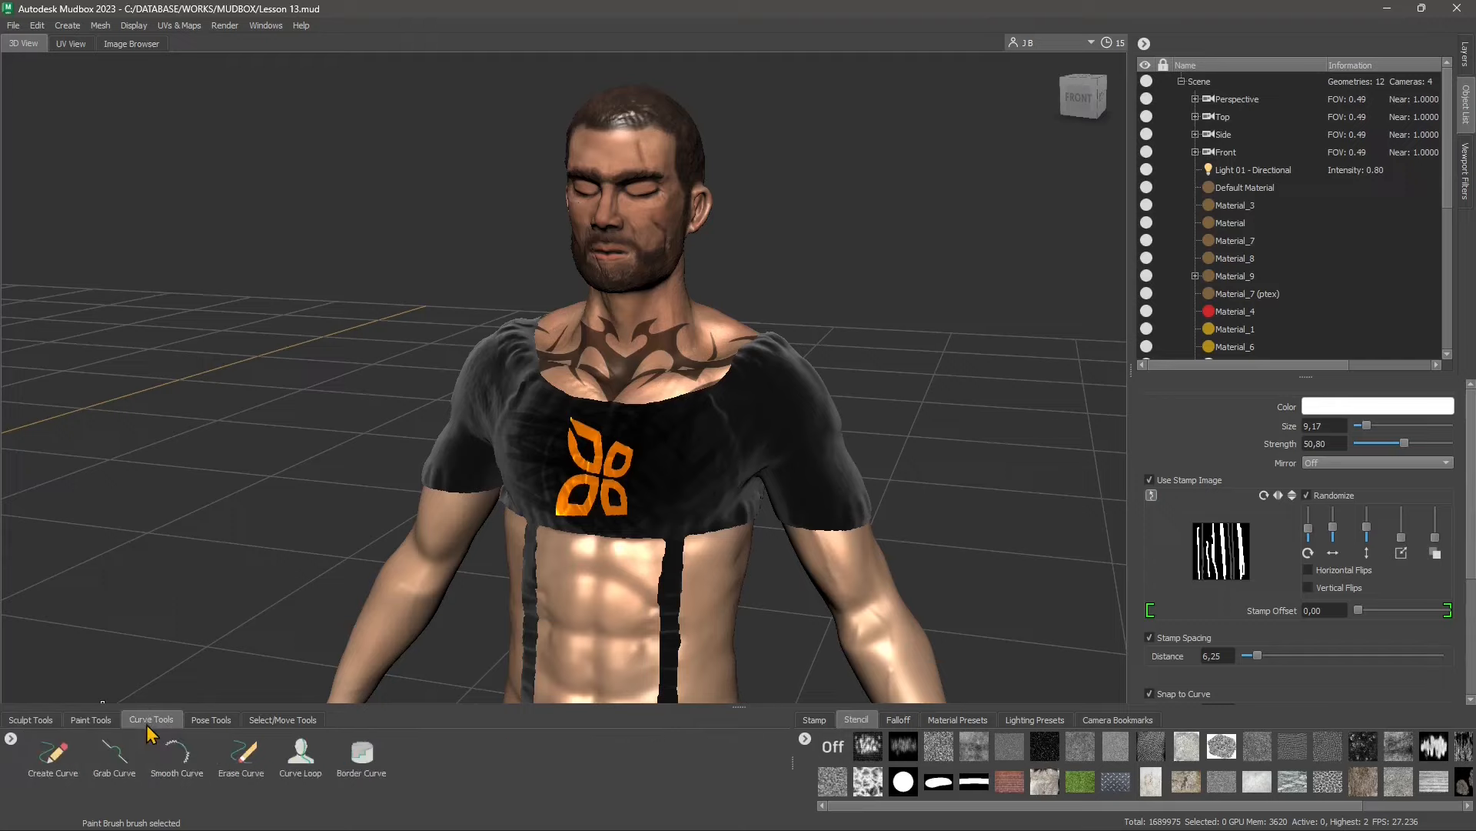
{"action": "left_click", "coordinate": [215, 725]}
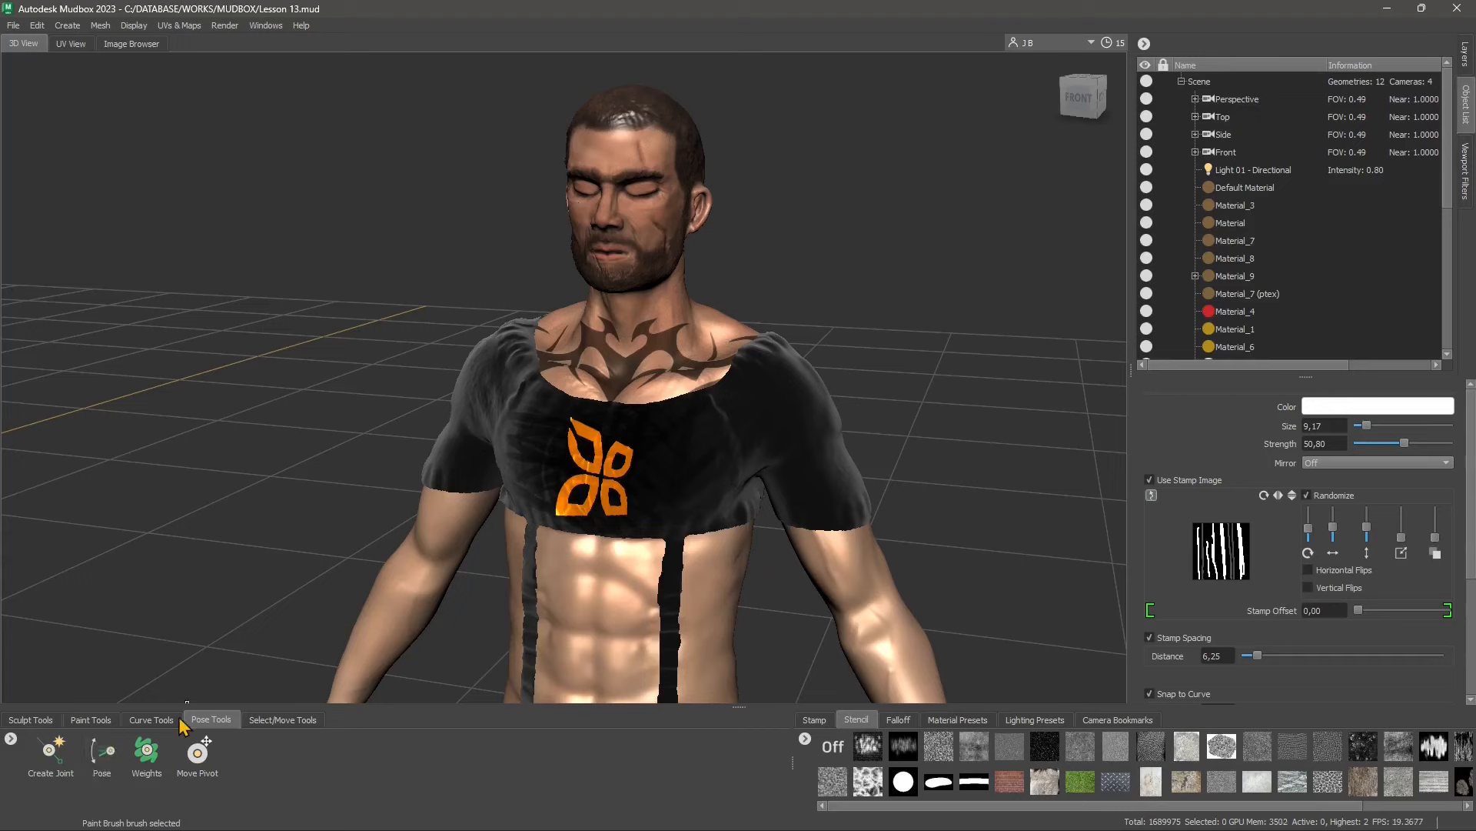
{"action": "left_click", "coordinate": [76, 26]}
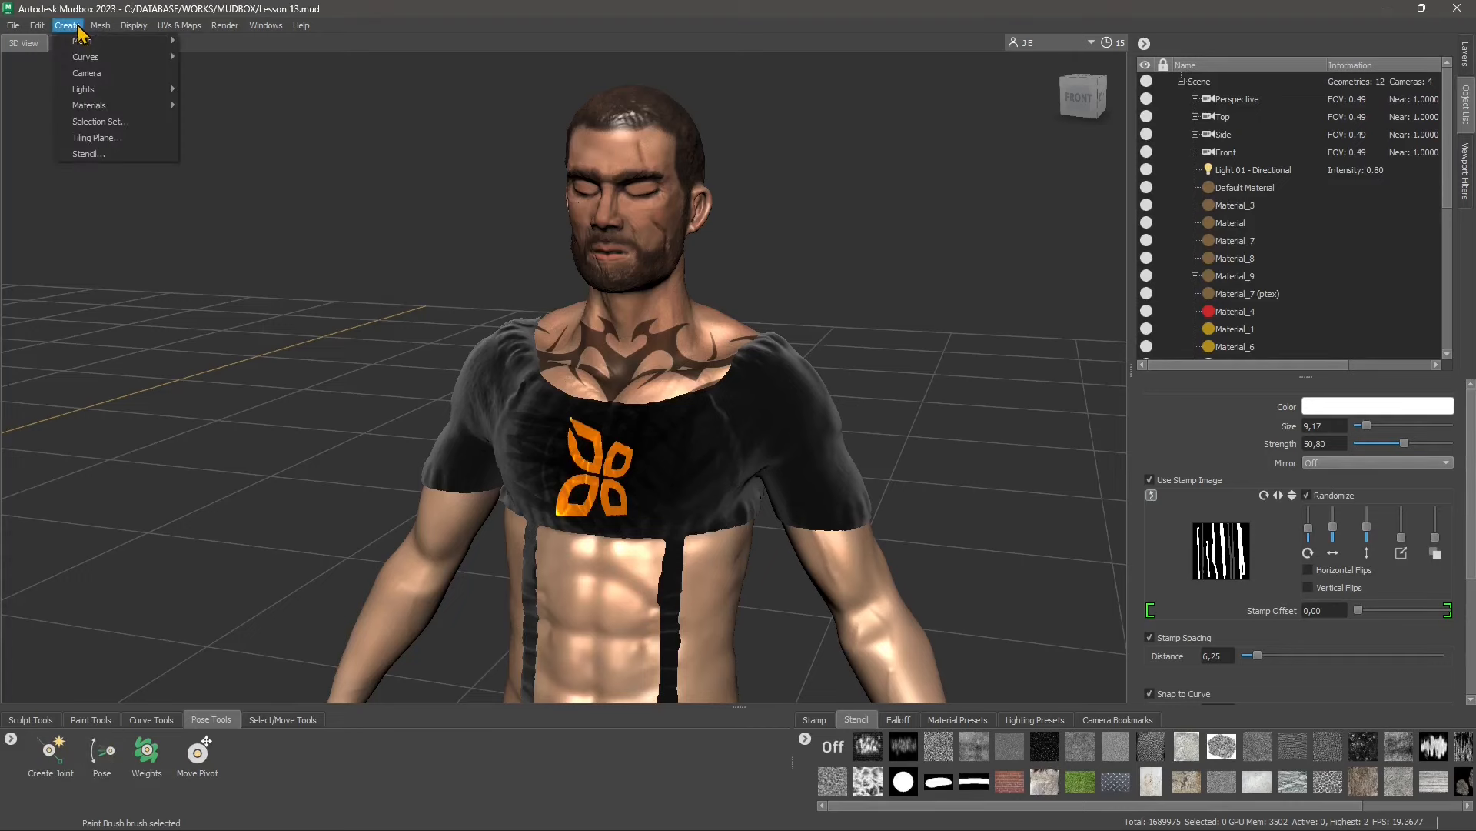
{"action": "mouse_move", "coordinate": [89, 93]}
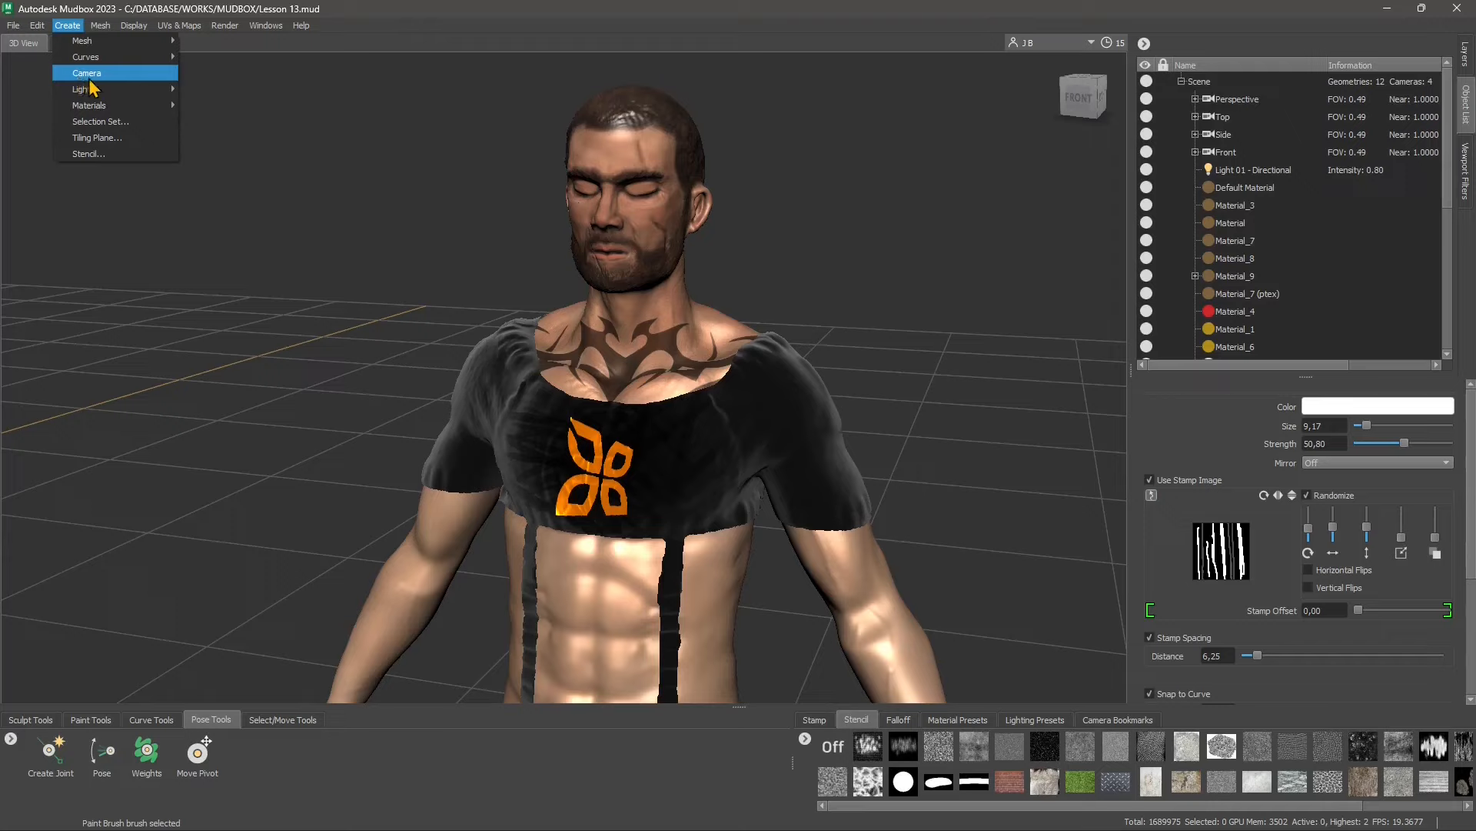
{"action": "mouse_move", "coordinate": [108, 57]}
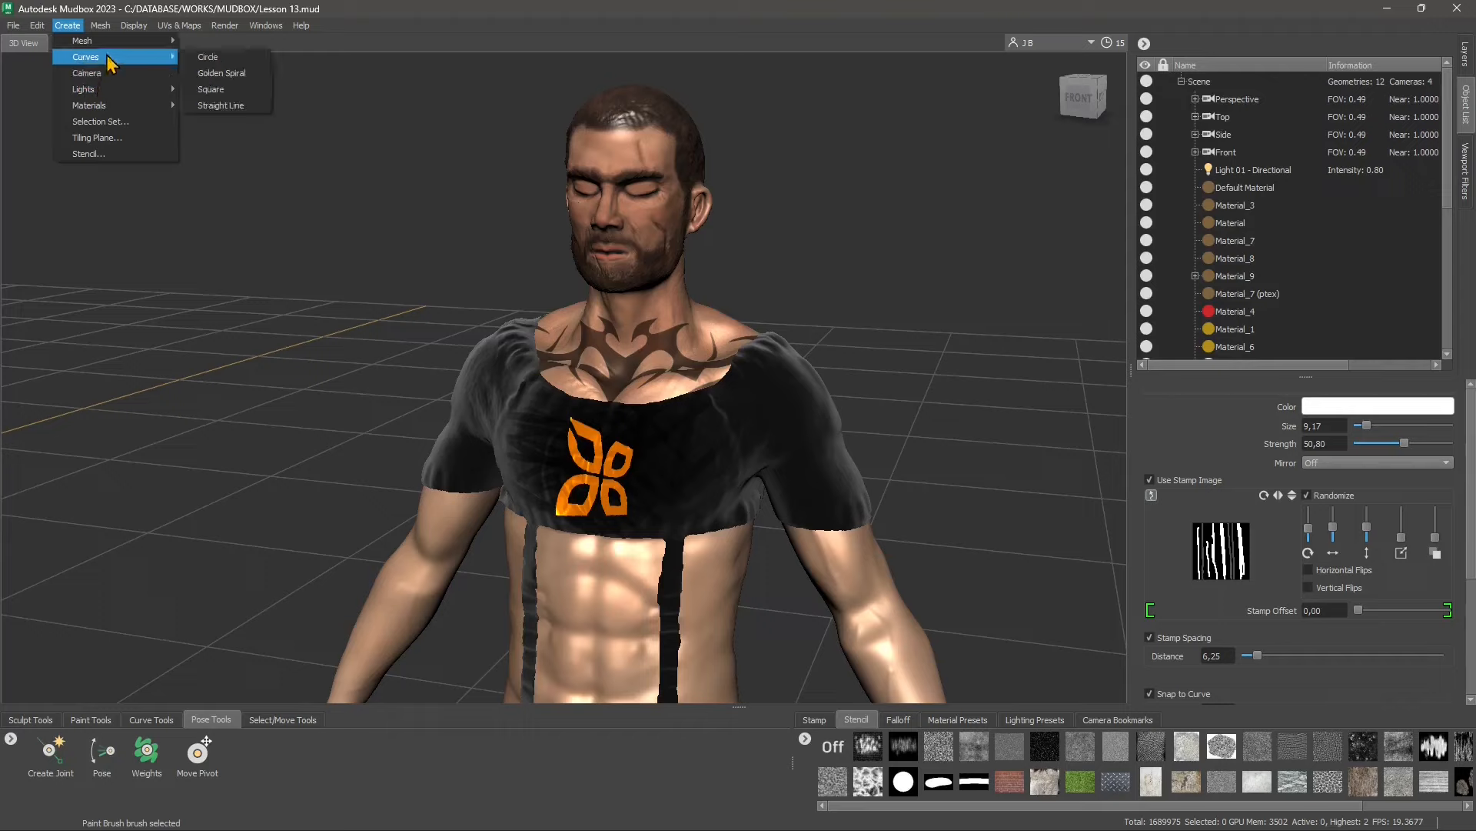
{"action": "mouse_move", "coordinate": [223, 27]}
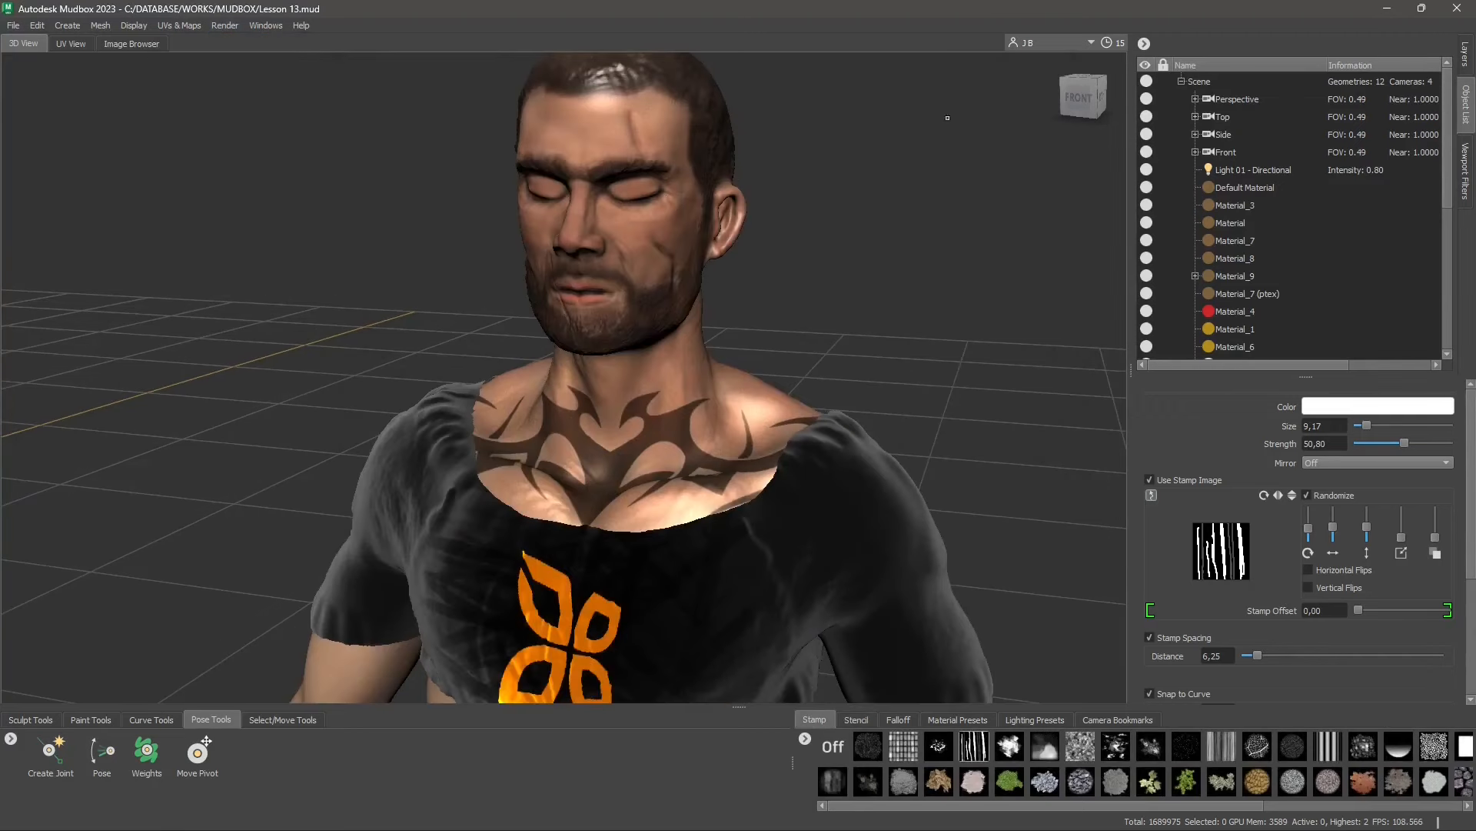
Try the first three lighting presets of the first row on the character, accepting the removal of existing lights each time
{"action": "left_click", "coordinate": [1026, 720]}
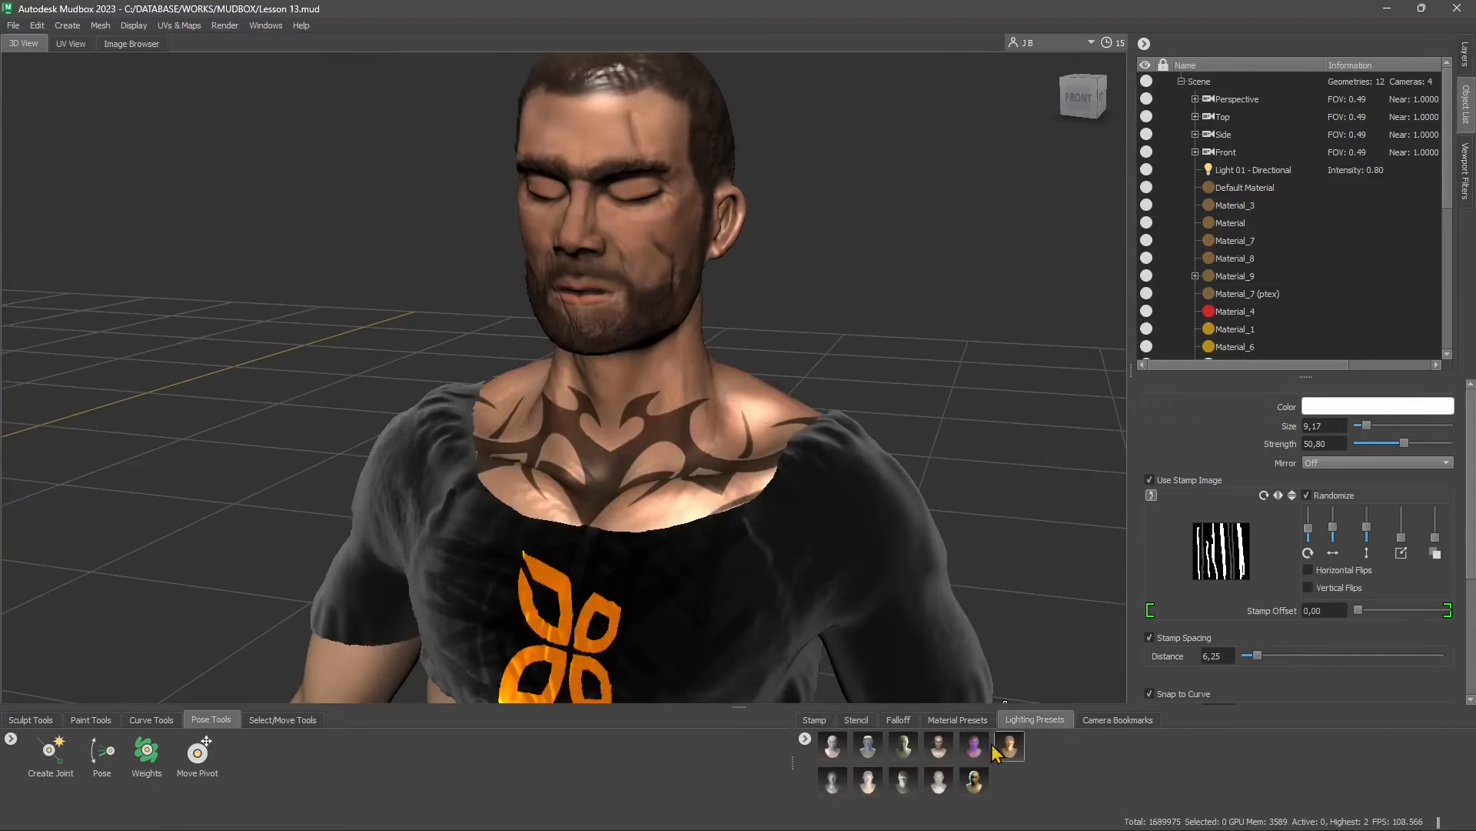
{"action": "left_click", "coordinate": [842, 757]}
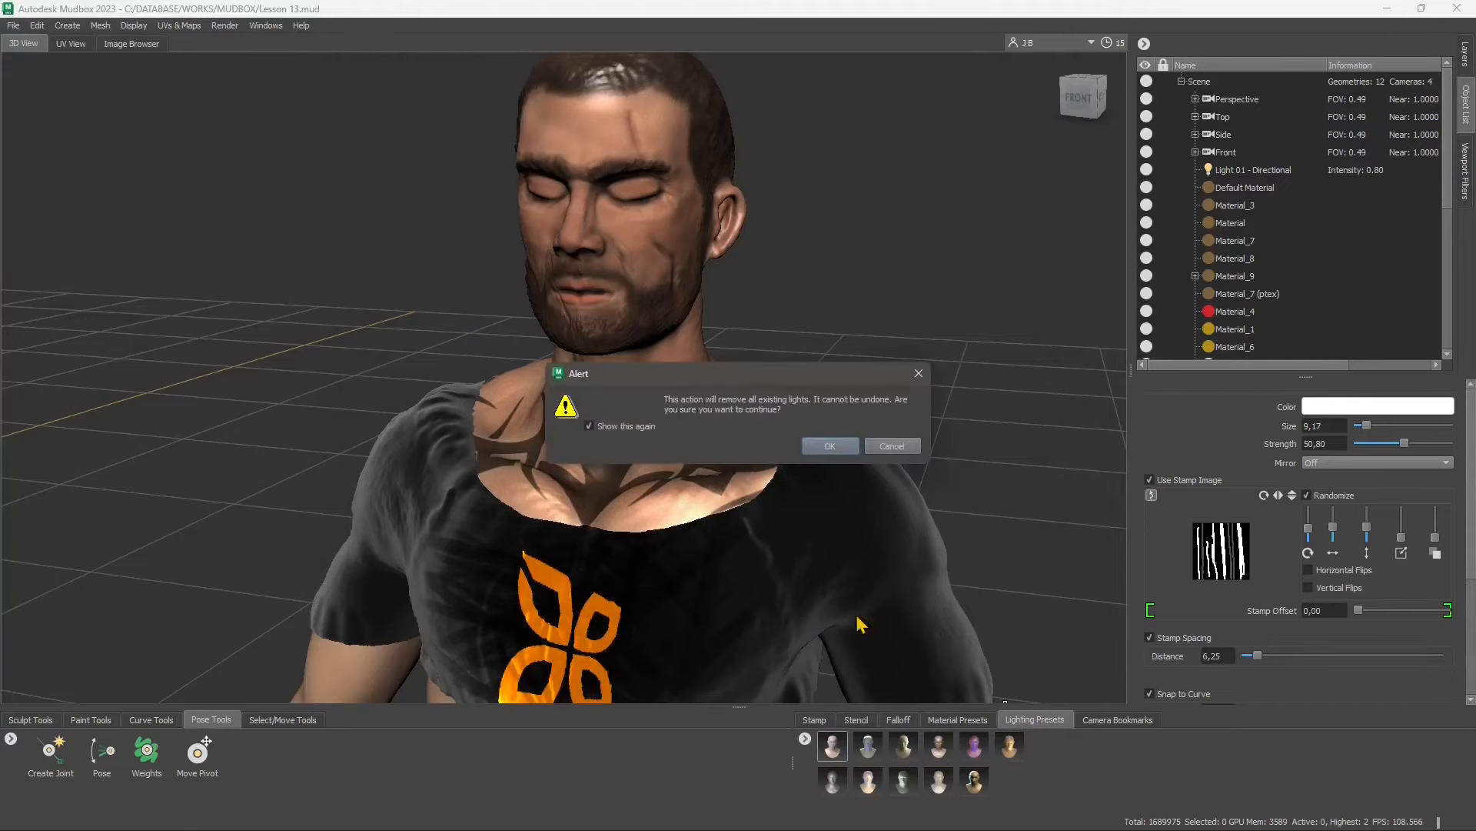
{"action": "left_click", "coordinate": [825, 446]}
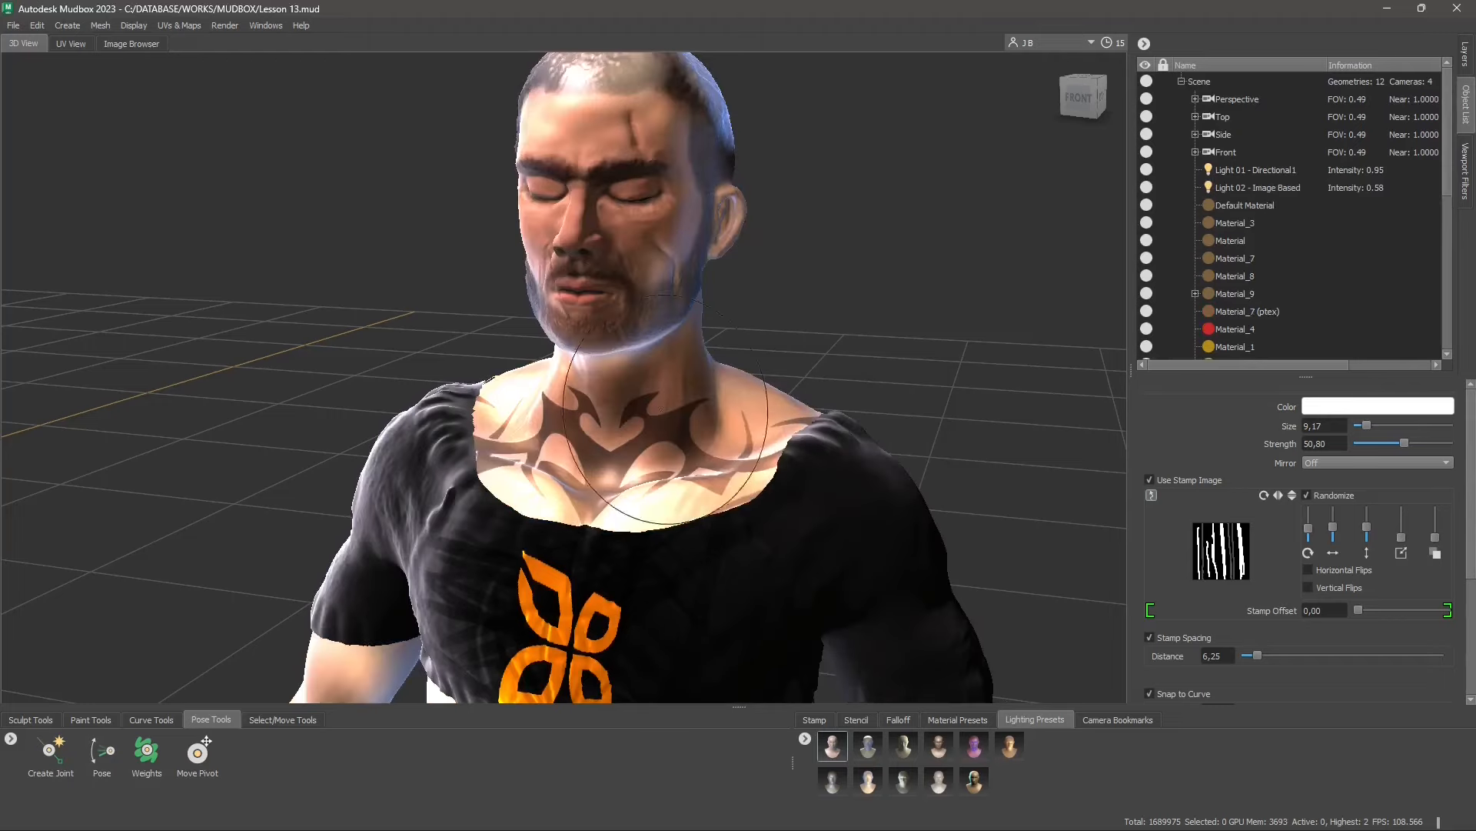
{"action": "left_click", "coordinate": [867, 761]}
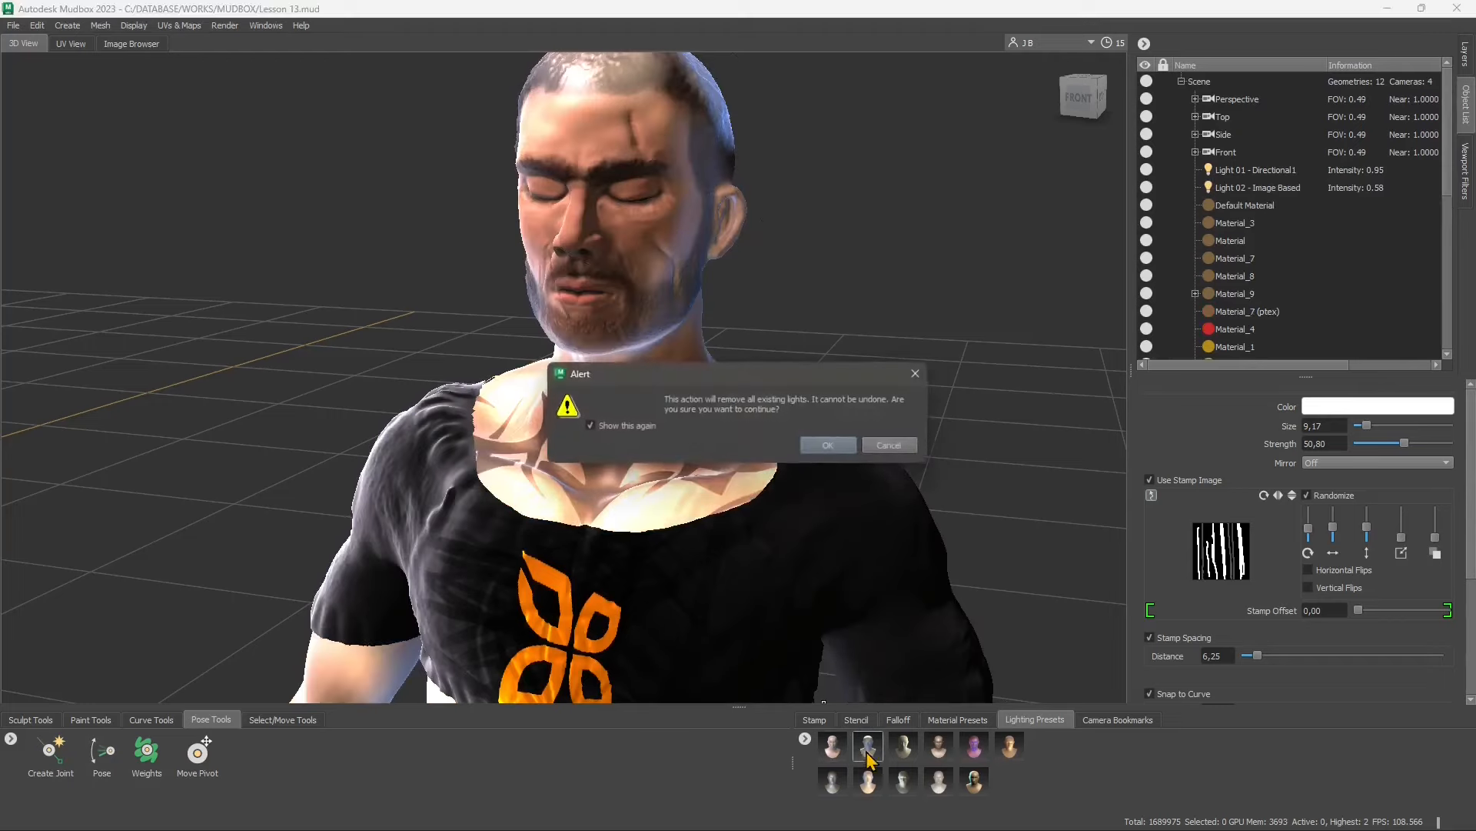
{"action": "left_click", "coordinate": [828, 448]}
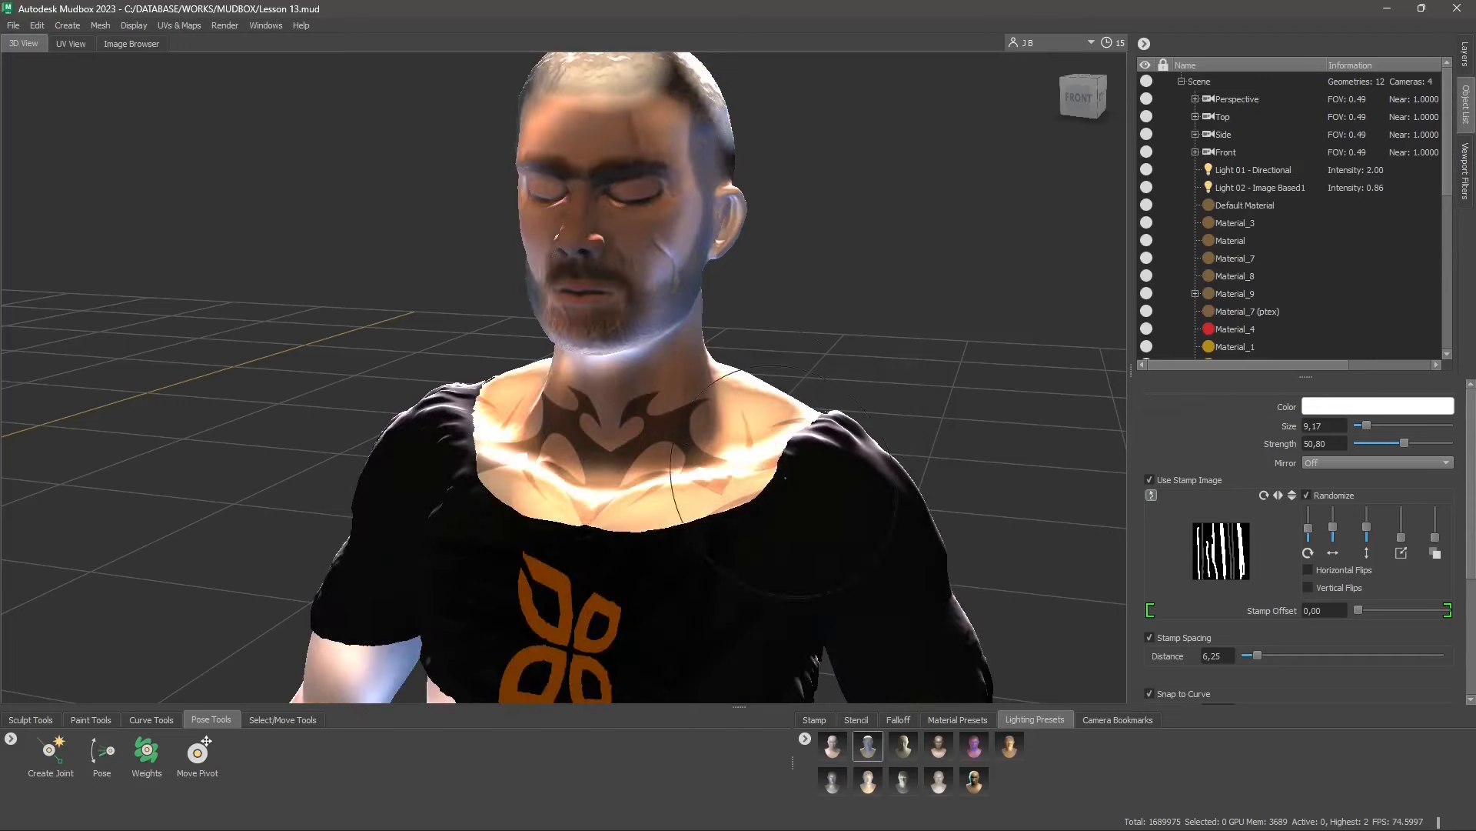
{"action": "left_click", "coordinate": [904, 746]}
{"action": "left_click", "coordinate": [845, 449]}
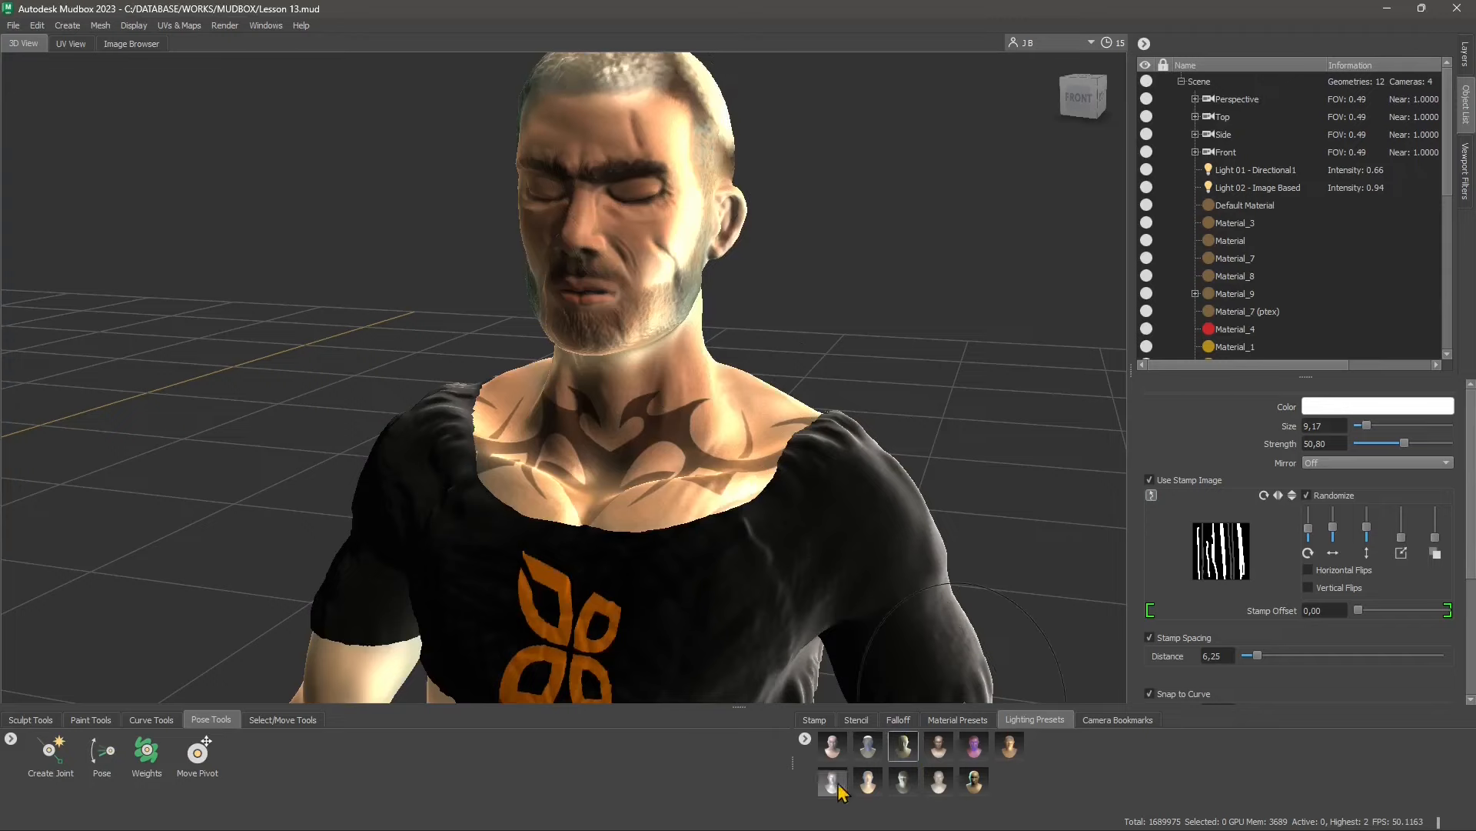
Try the third, first, second and fifth lighting presets of the second row on the character, replacing the existing lights
{"action": "left_click", "coordinate": [905, 791]}
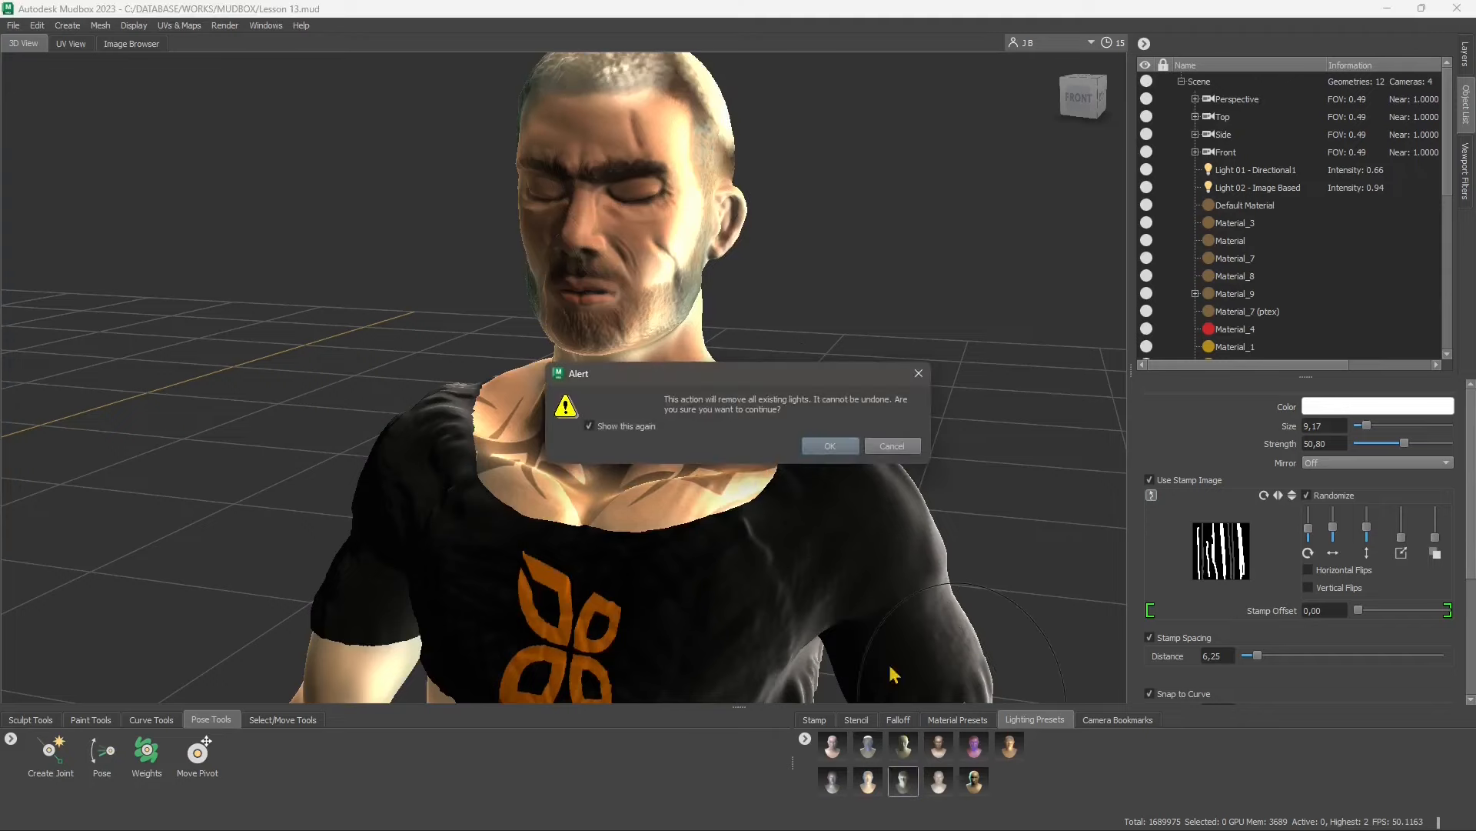
{"action": "left_click", "coordinate": [832, 447]}
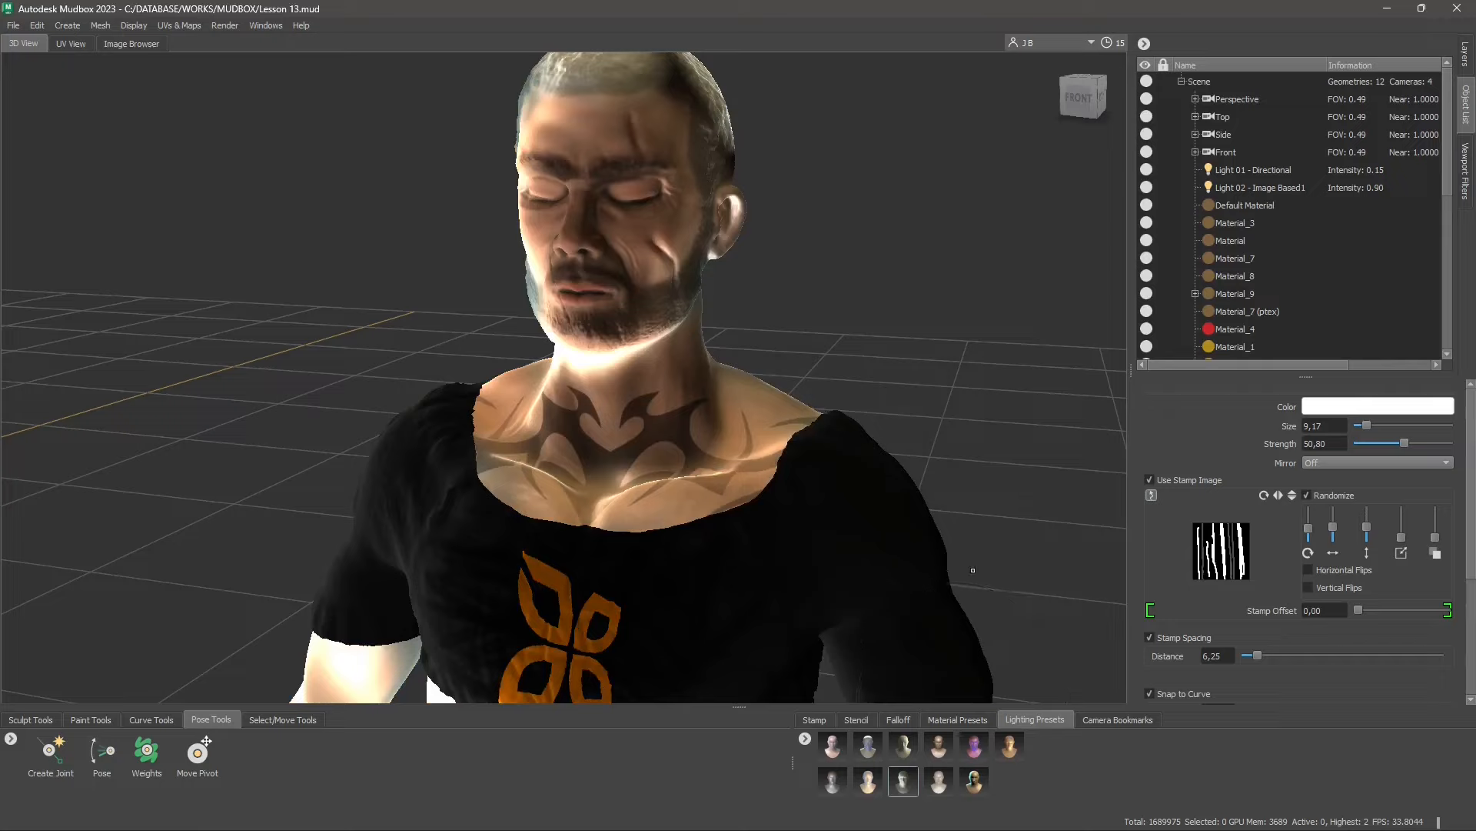
{"action": "left_click", "coordinate": [832, 780]}
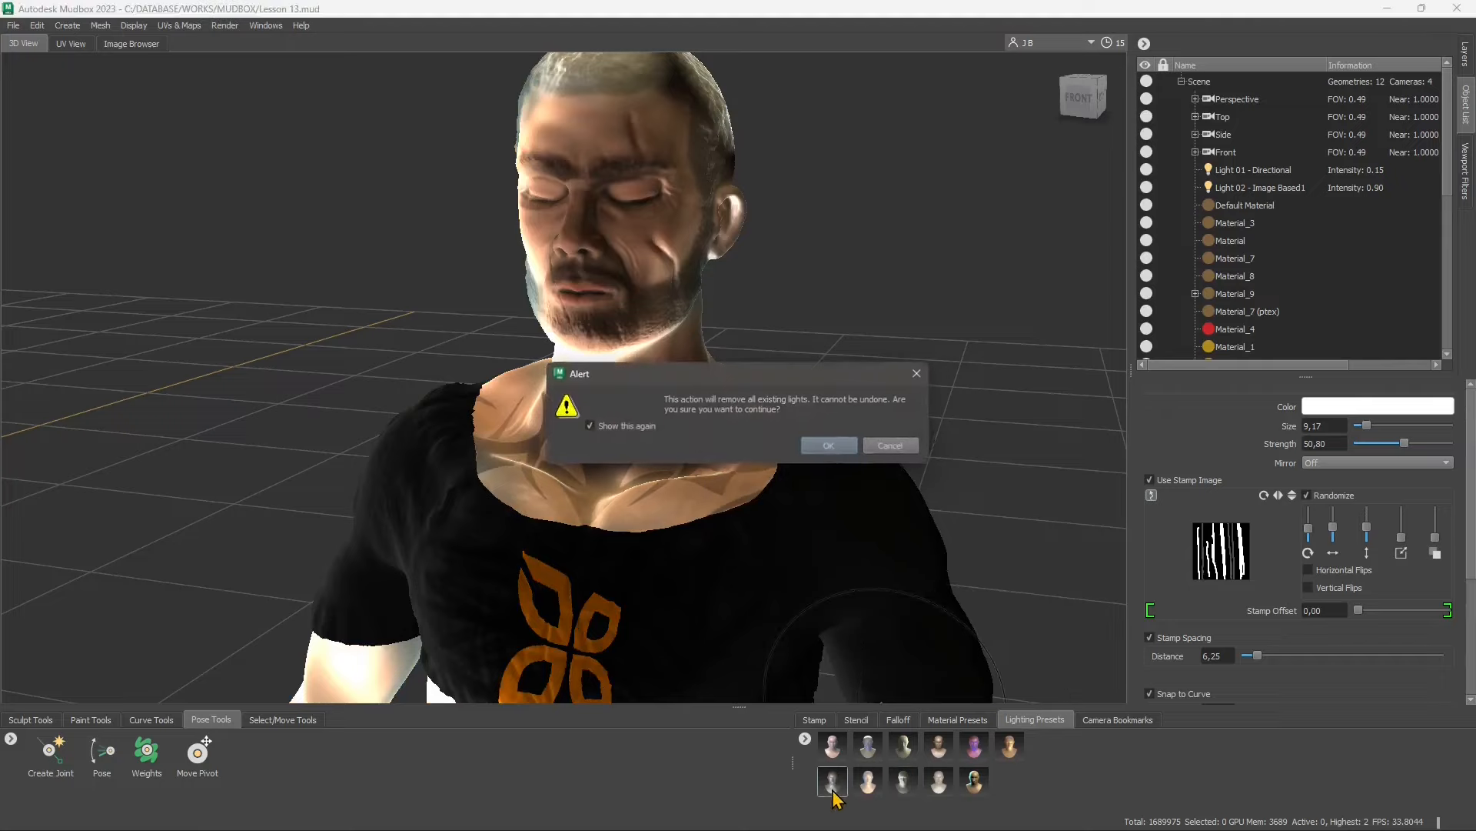
{"action": "left_click", "coordinate": [849, 446]}
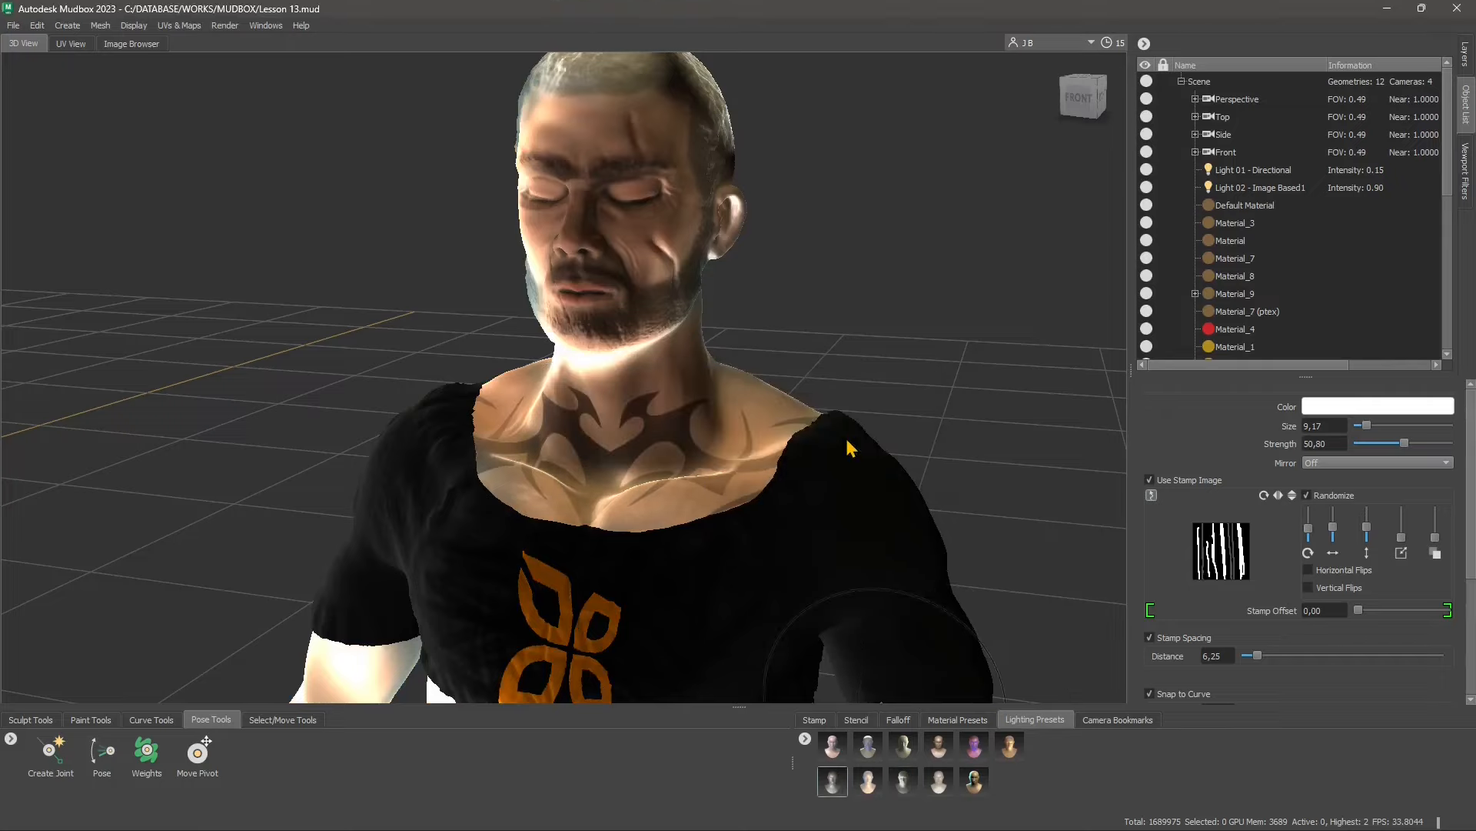
{"action": "left_click", "coordinate": [868, 781]}
{"action": "left_click", "coordinate": [849, 444]}
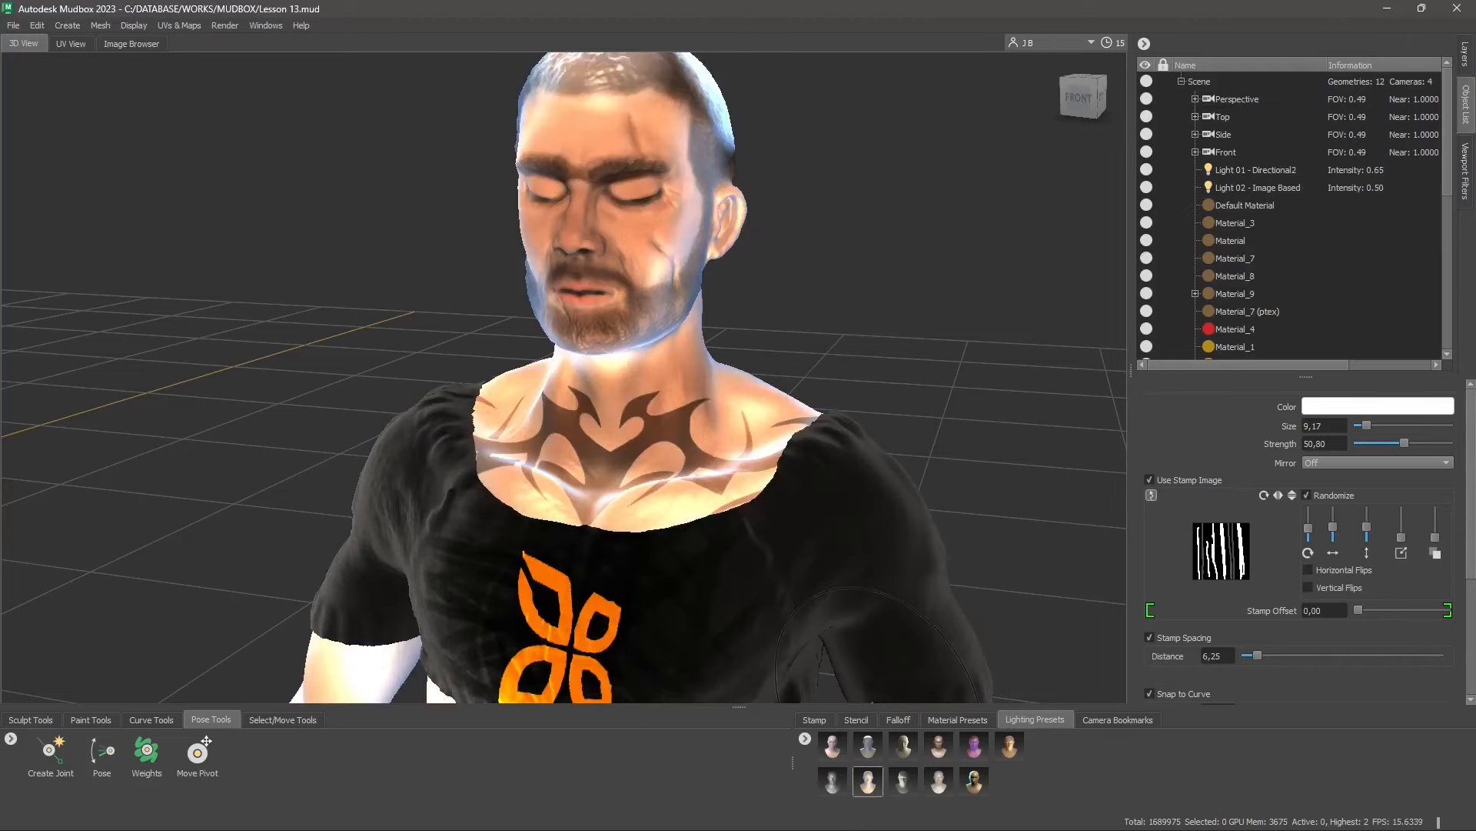
{"action": "left_click", "coordinate": [975, 781]}
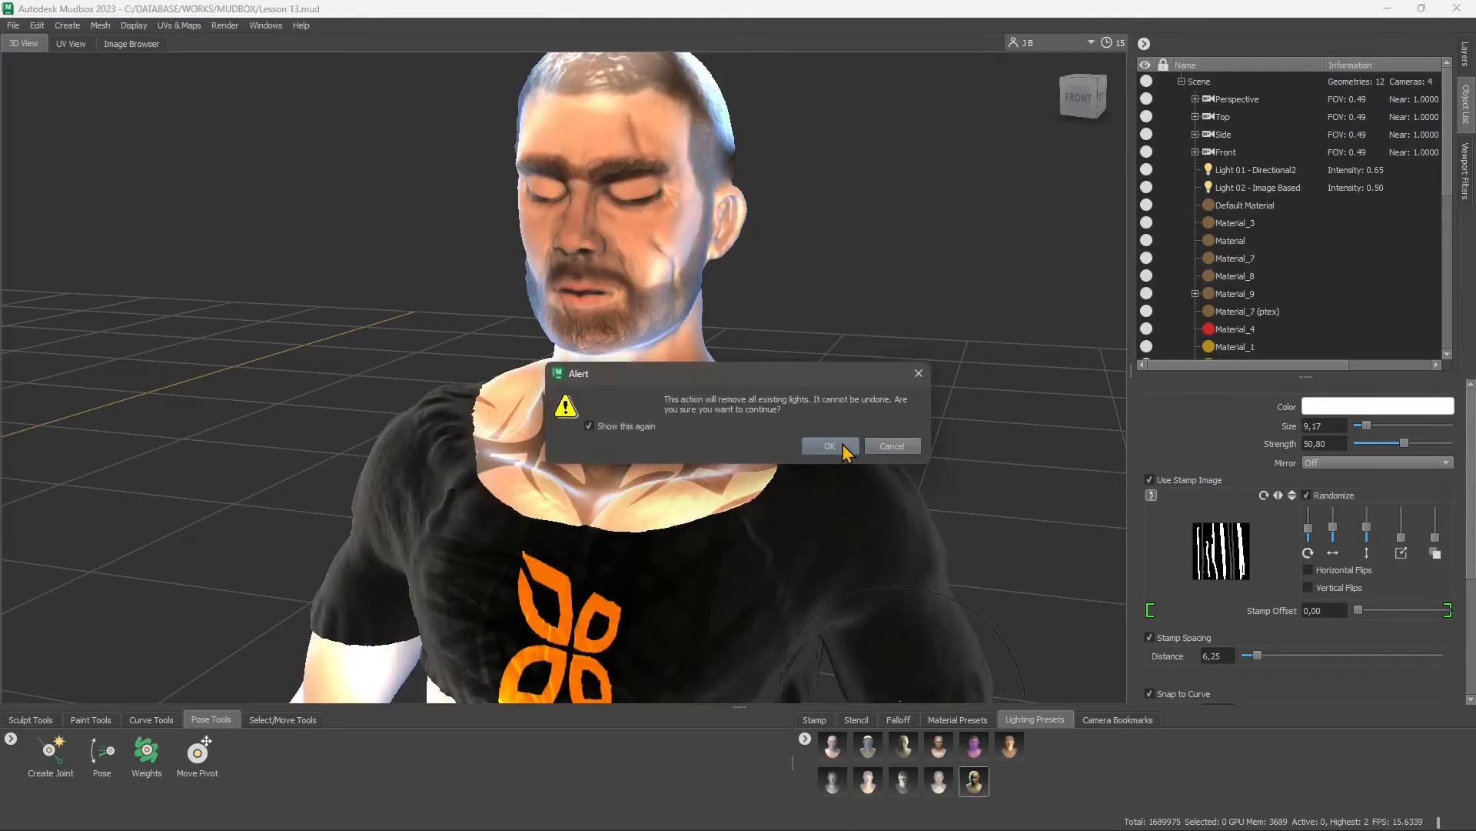
{"action": "left_click", "coordinate": [849, 444]}
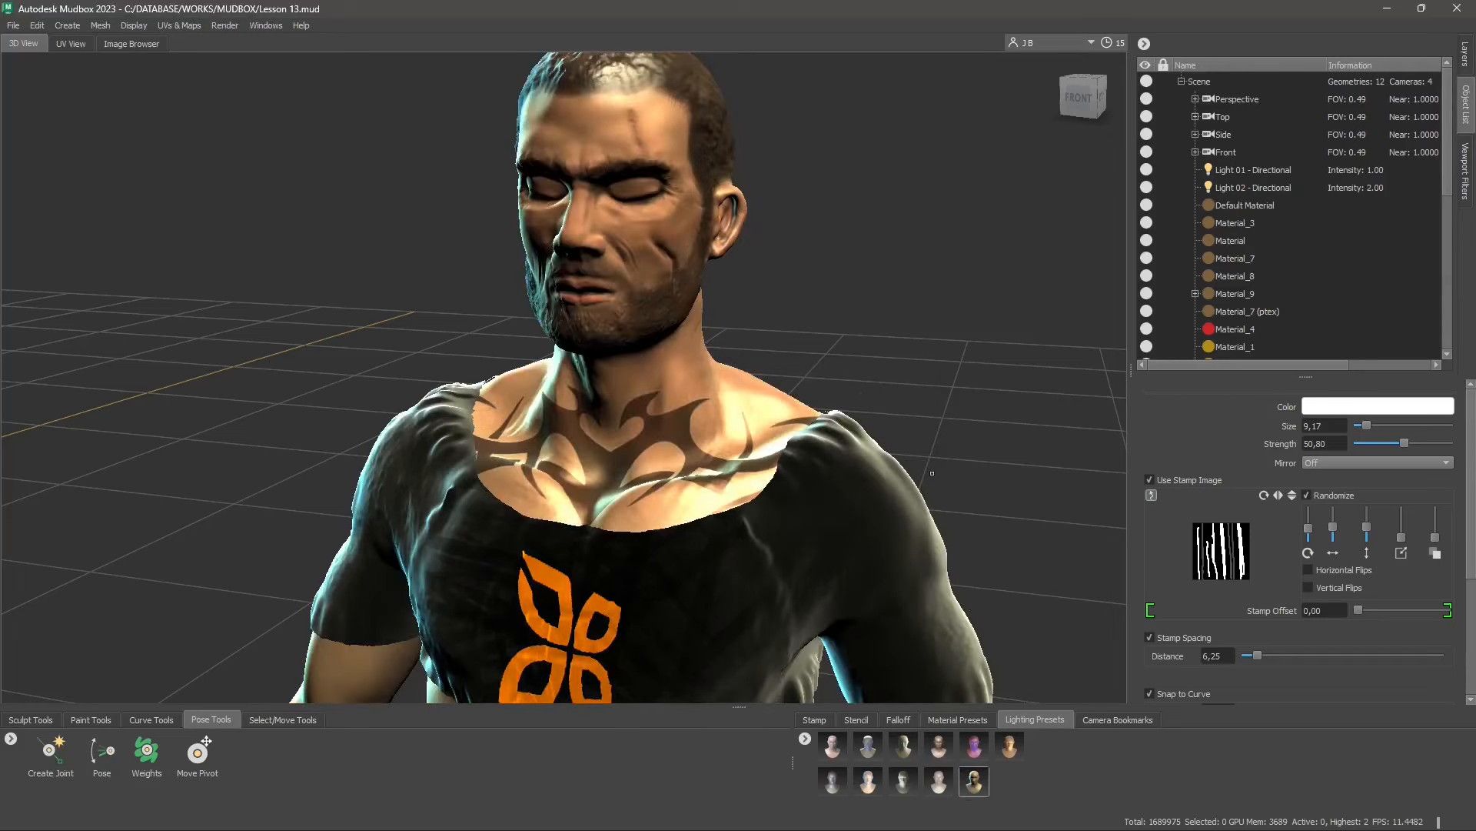
Try the warm orange and the purple lighting presets on the character, accepting the removal of existing lights
{"action": "left_click", "coordinate": [1014, 754]}
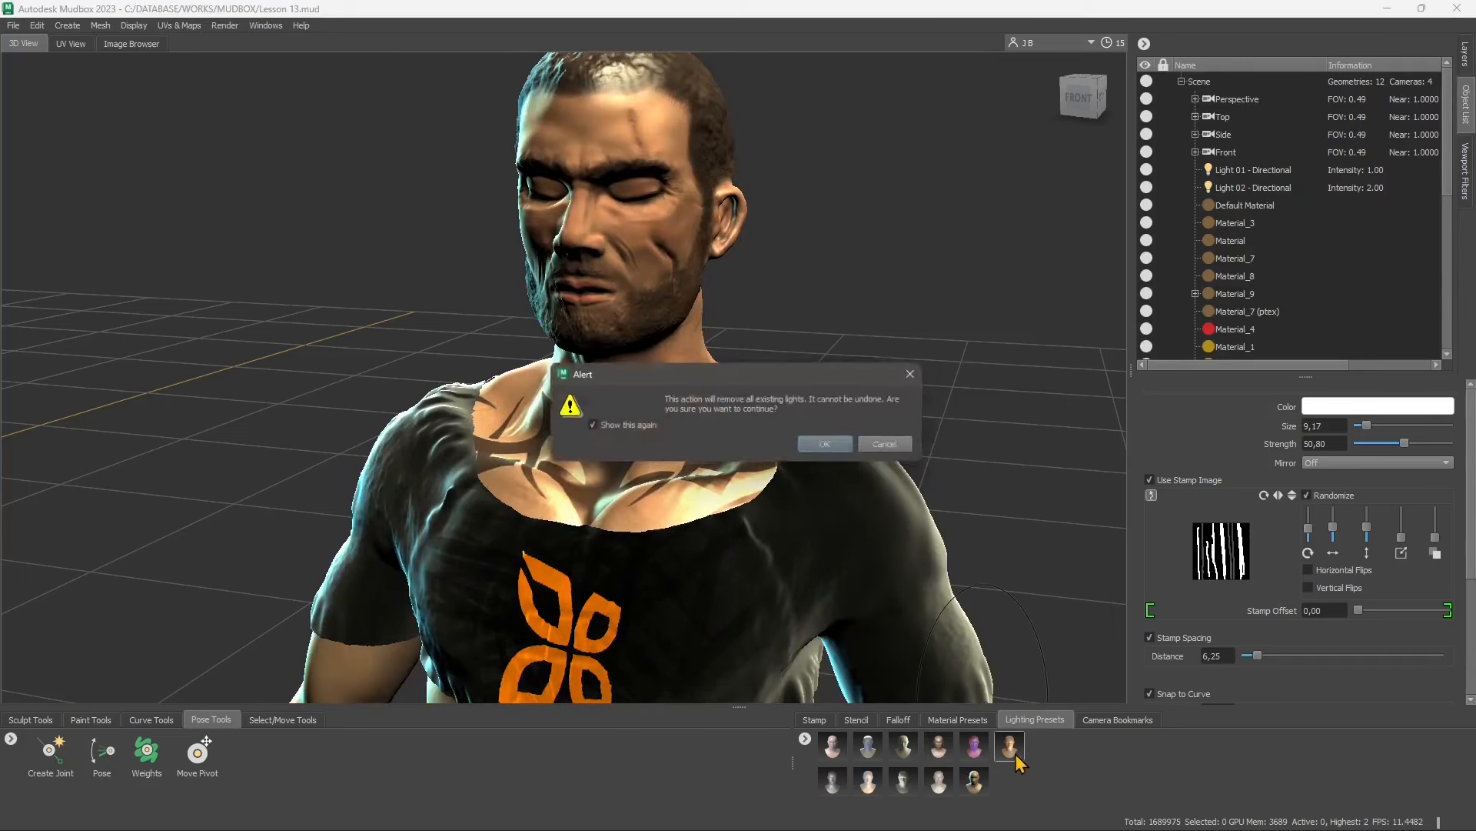
{"action": "left_click", "coordinate": [838, 445]}
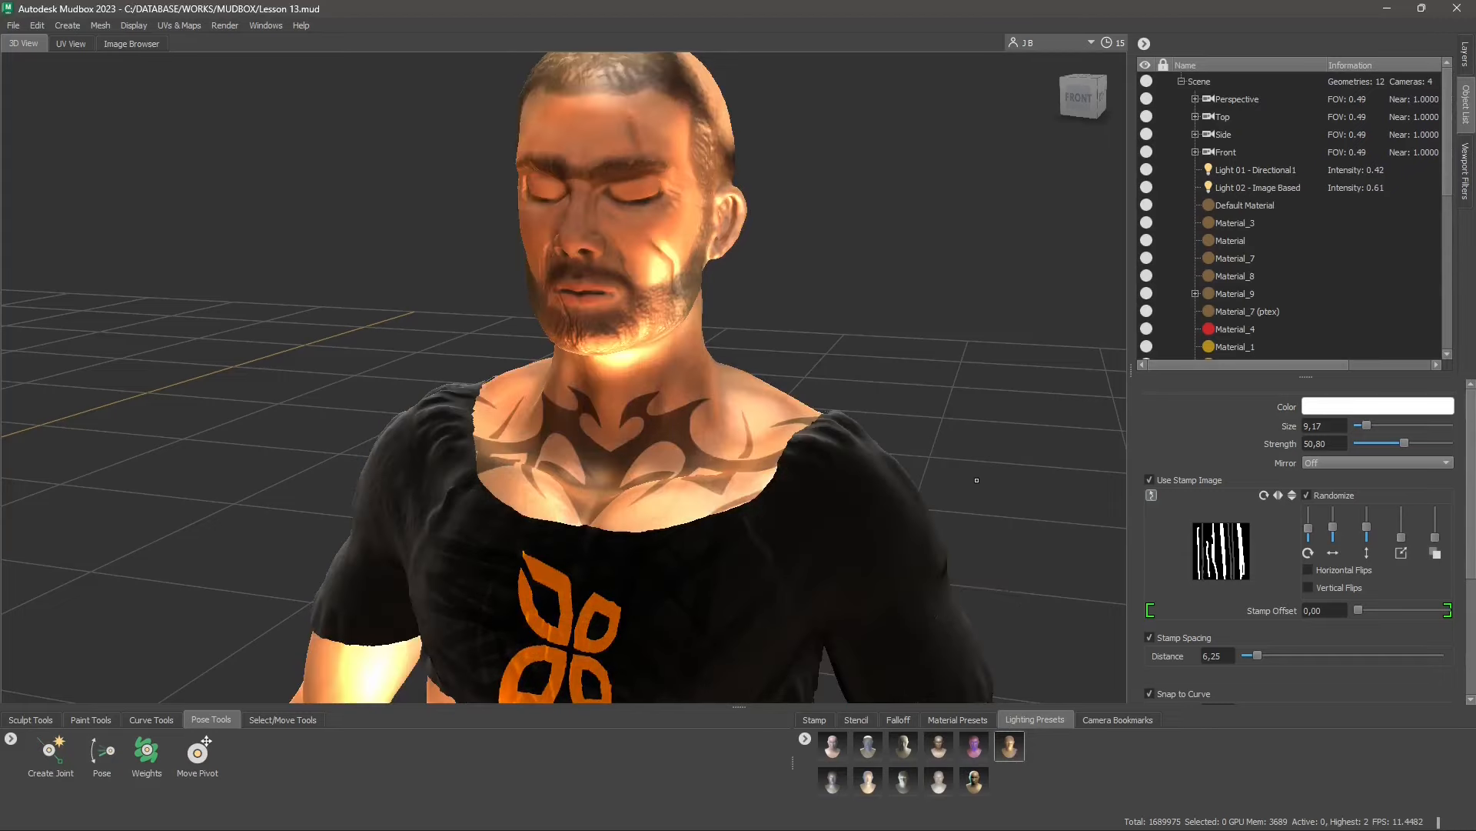
{"action": "left_click", "coordinate": [976, 752]}
{"action": "left_click", "coordinate": [838, 444]}
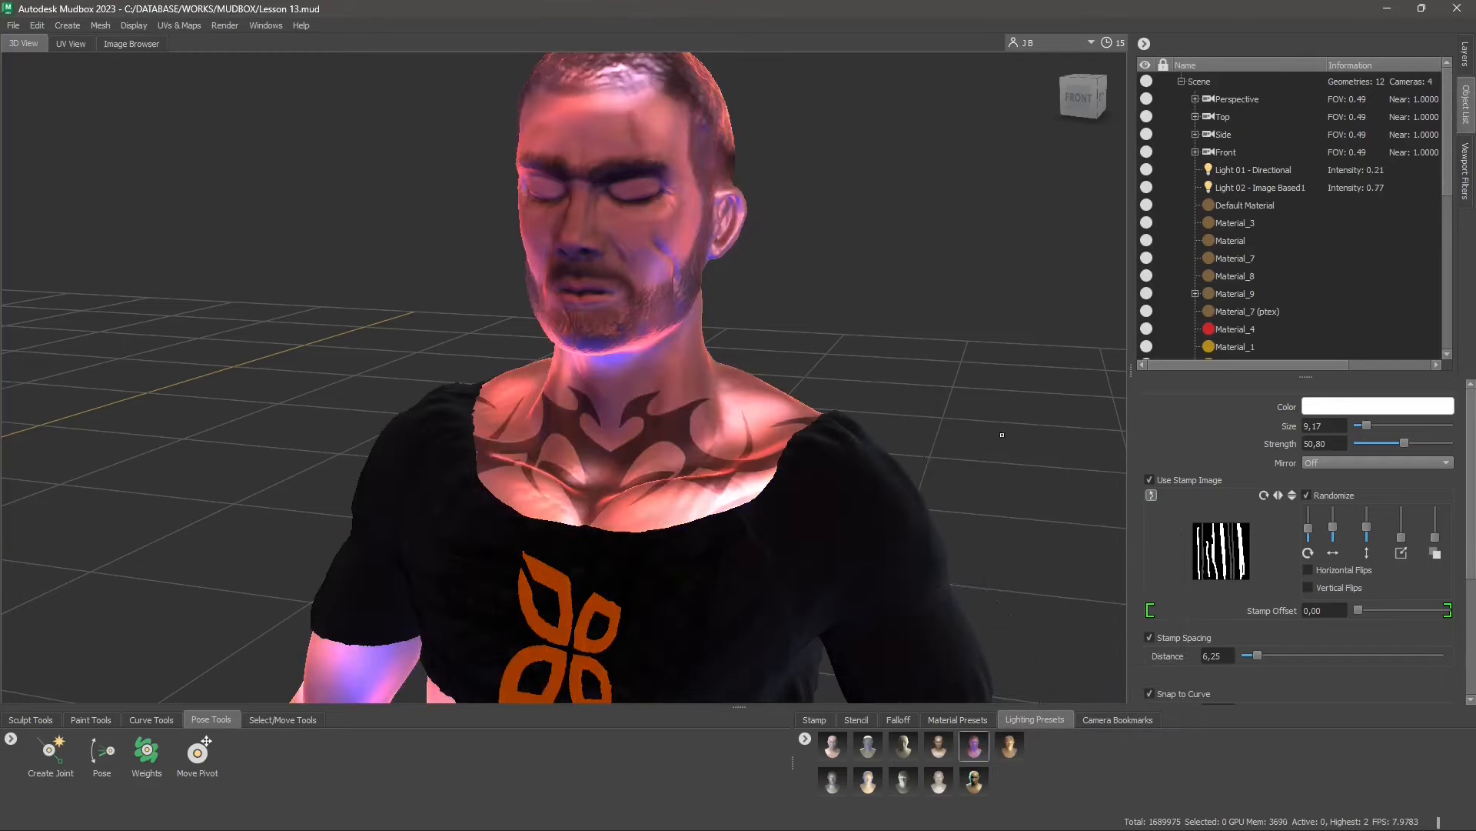
Apply the warm orange lighting preset again and toggle the visibility of its directional and image-based lights
{"action": "left_click", "coordinate": [1243, 176]}
{"action": "left_click", "coordinate": [1010, 746]}
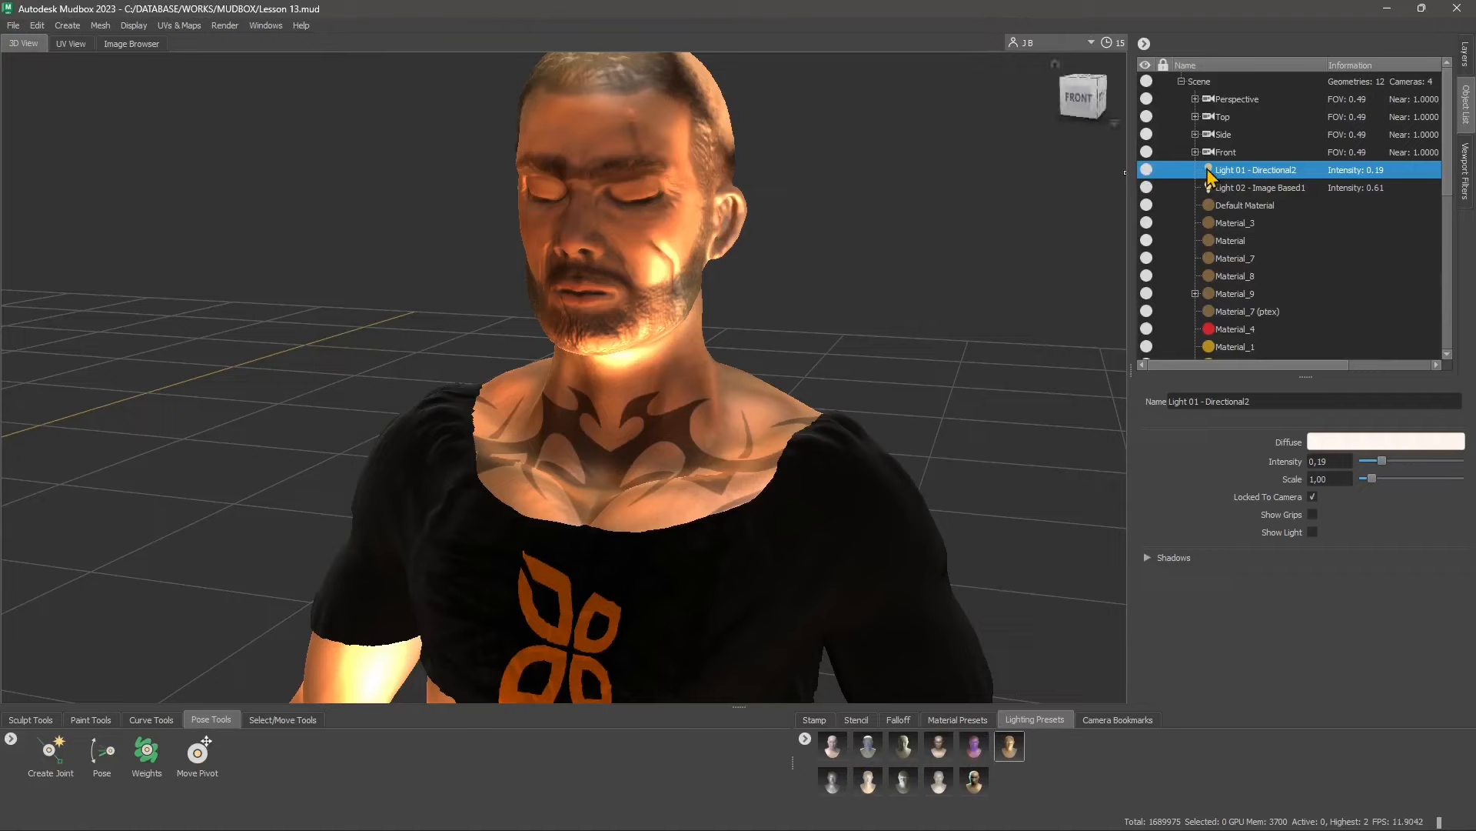
{"action": "left_click", "coordinate": [1149, 174]}
{"action": "left_click", "coordinate": [1146, 188]}
{"action": "left_click", "coordinate": [1147, 188]}
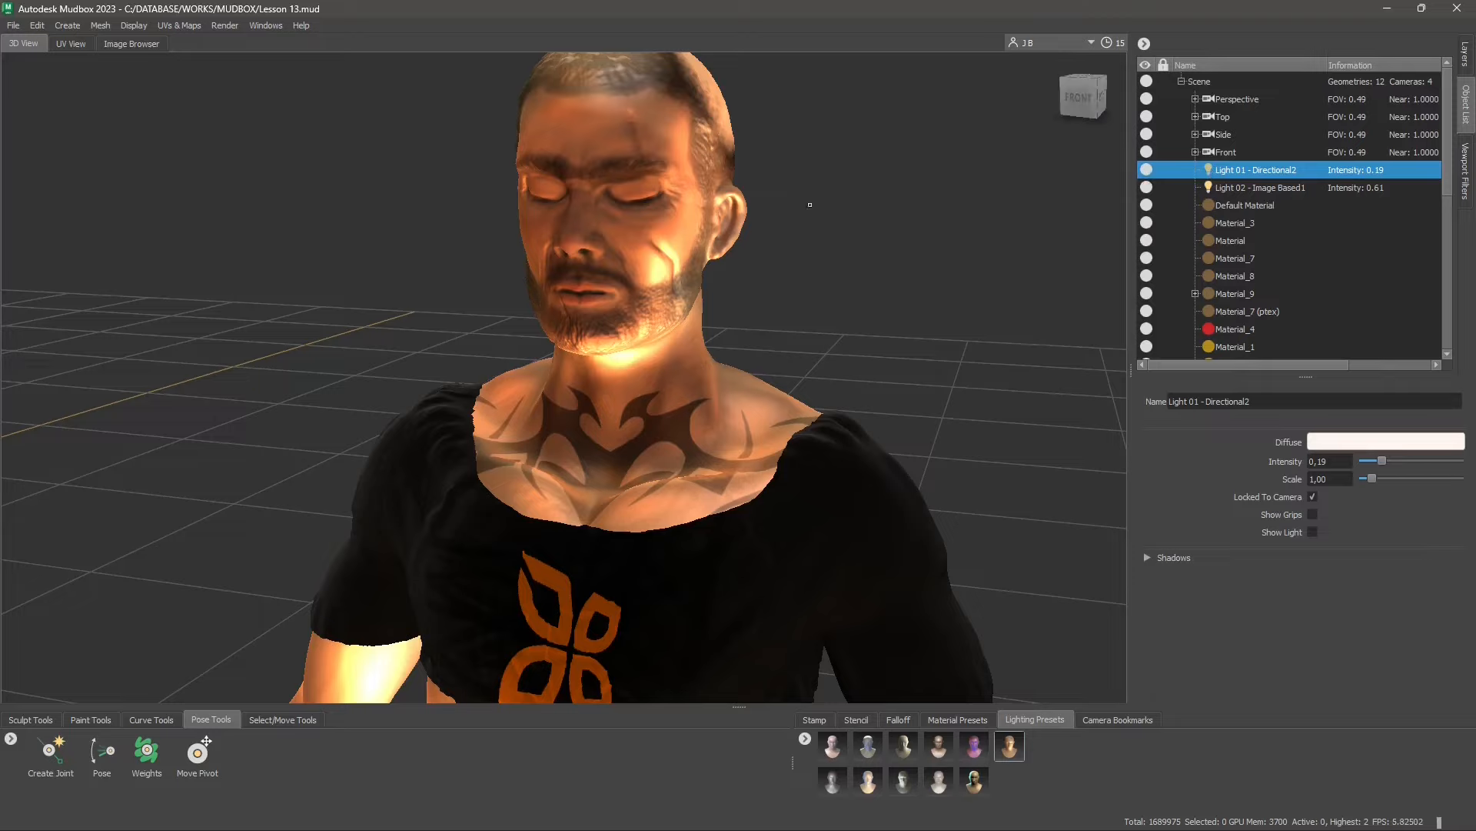
Set the intensity of the directional light, Light 01, to 0.65
{"action": "scroll", "coordinate": [699, 376], "scroll_direction": "down", "scroll_amount": 2}
{"action": "scroll", "coordinate": [698, 375], "scroll_direction": "down", "scroll_amount": 2}
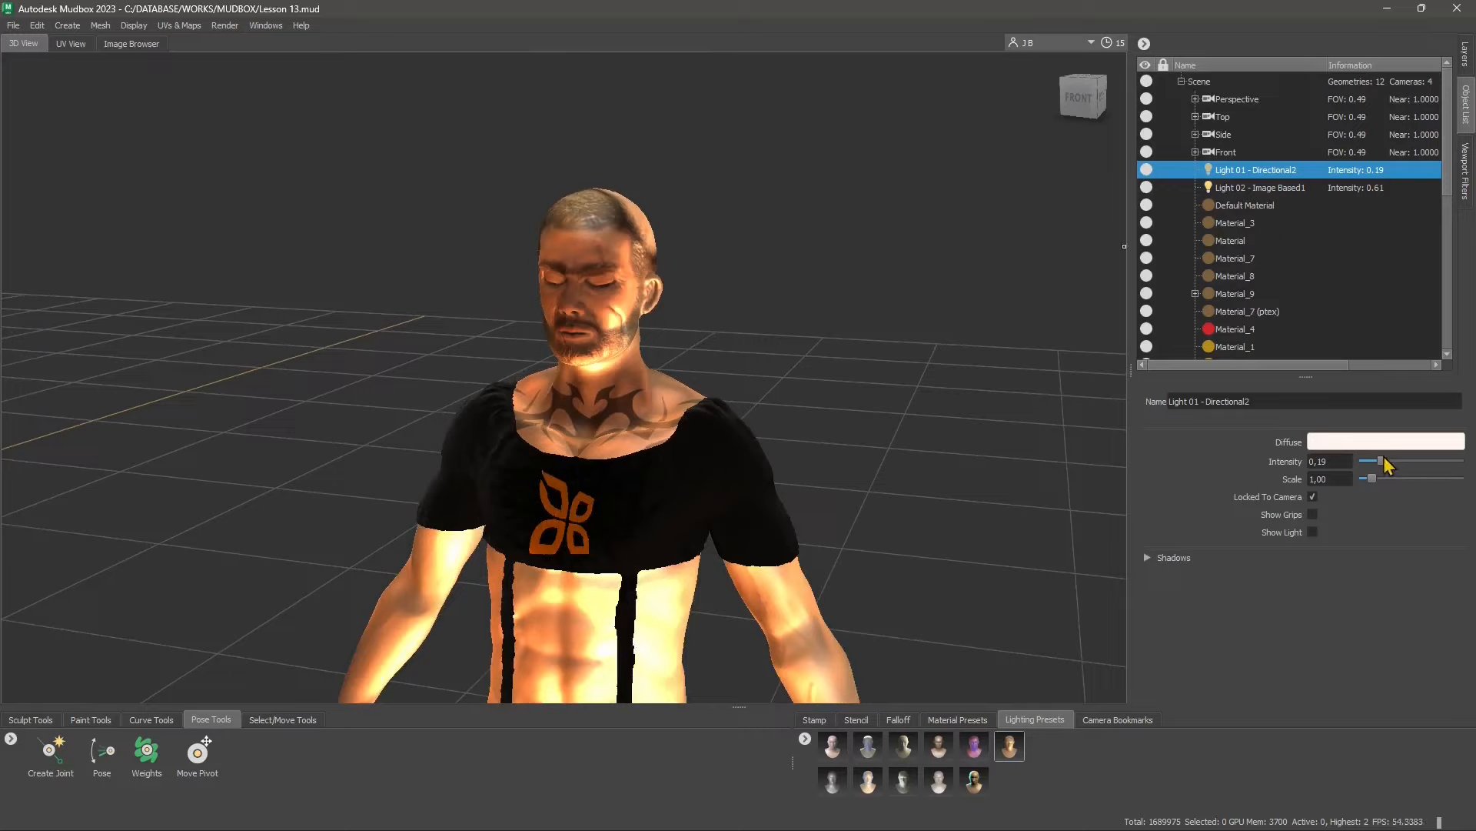
{"action": "left_click_drag", "start_coordinate": [1382, 465], "coordinate": [1428, 484]}
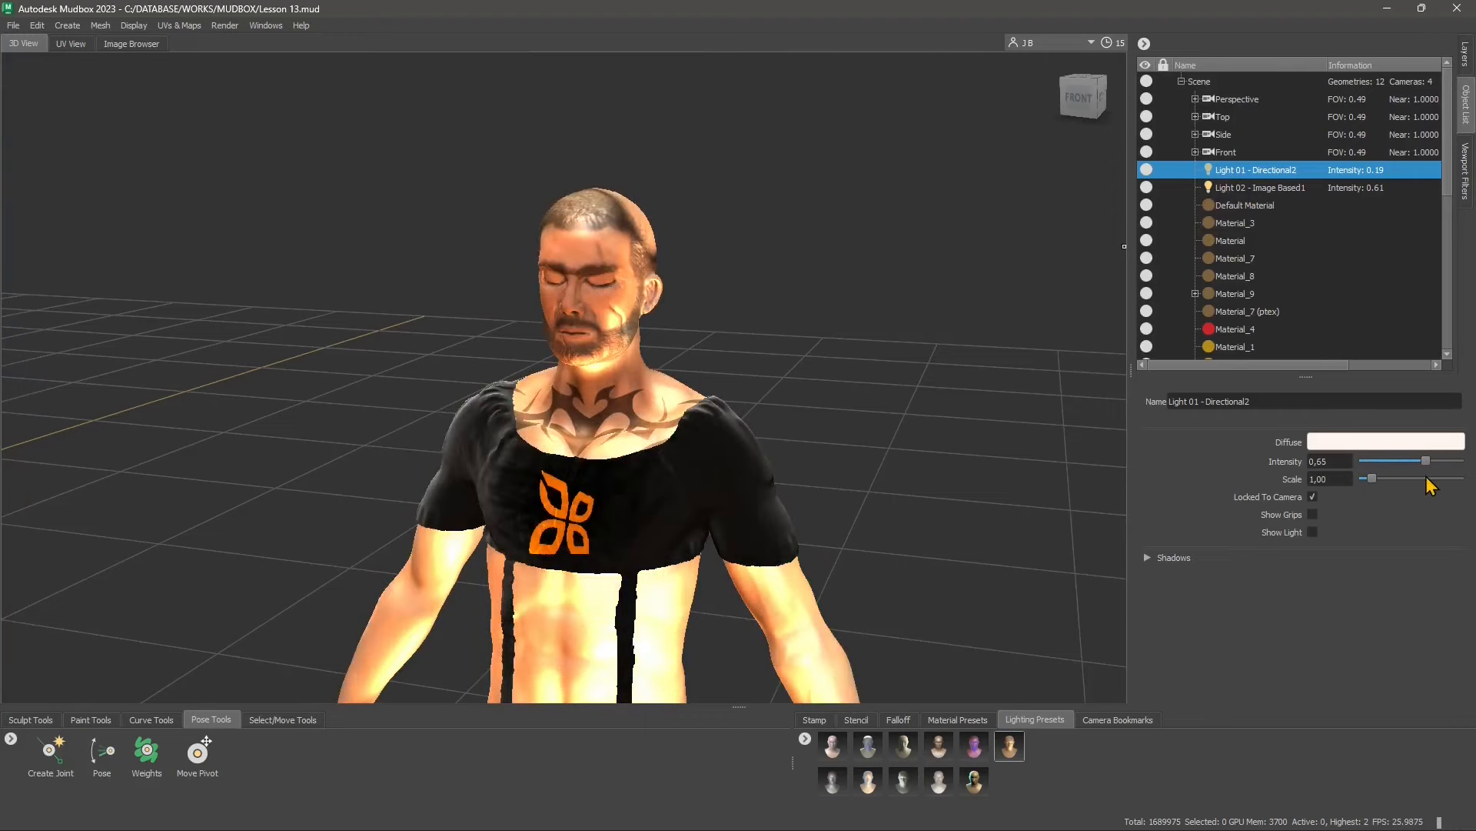
Reduce the intensity of the image-based light, Light 02, to 0.00 and delete that light from the scene
{"action": "right_click_drag", "start_coordinate": [679, 235], "coordinate": [733, 304], "text": "alt"}
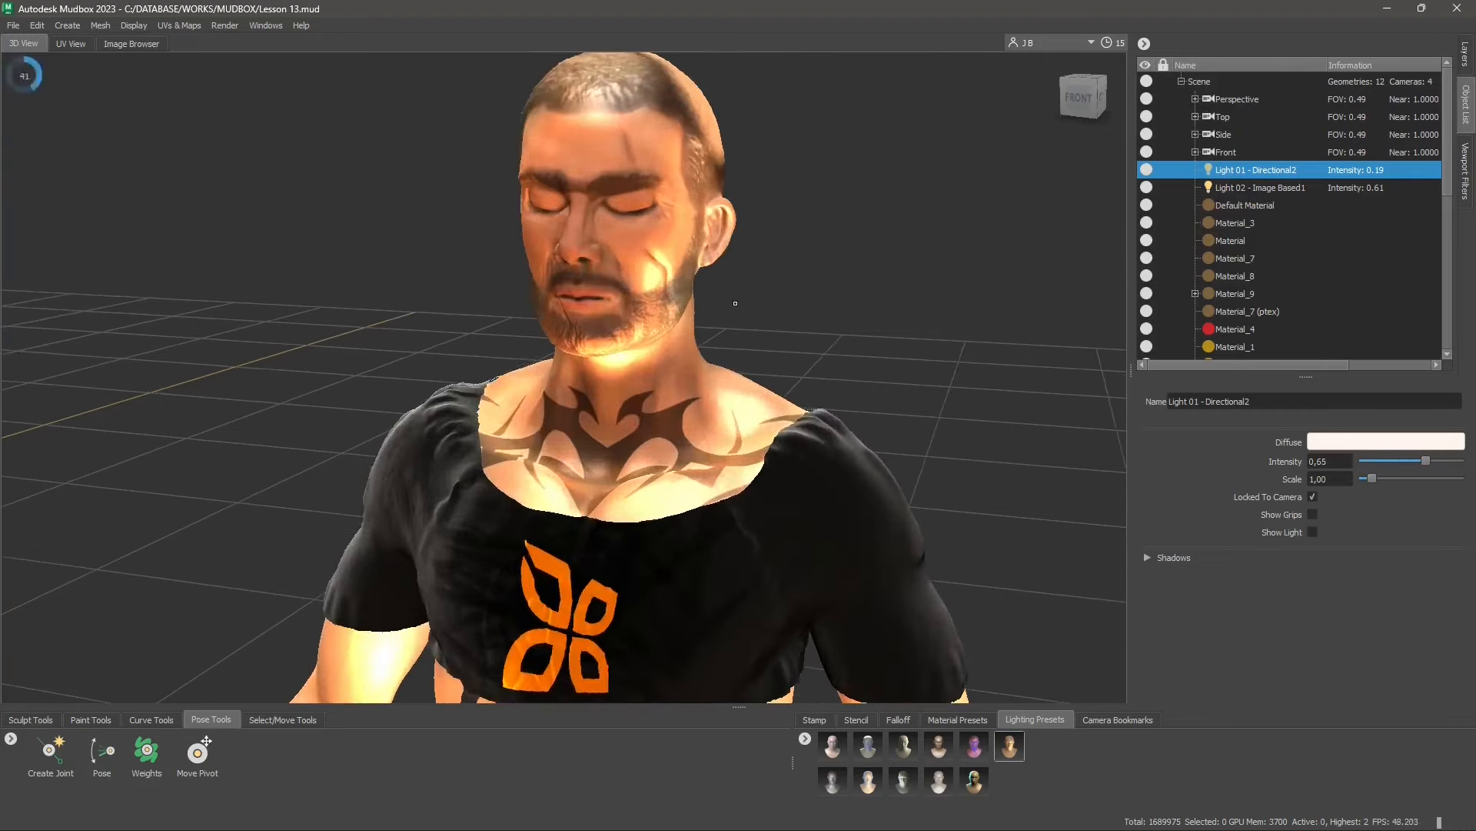
{"action": "left_click", "coordinate": [1247, 192]}
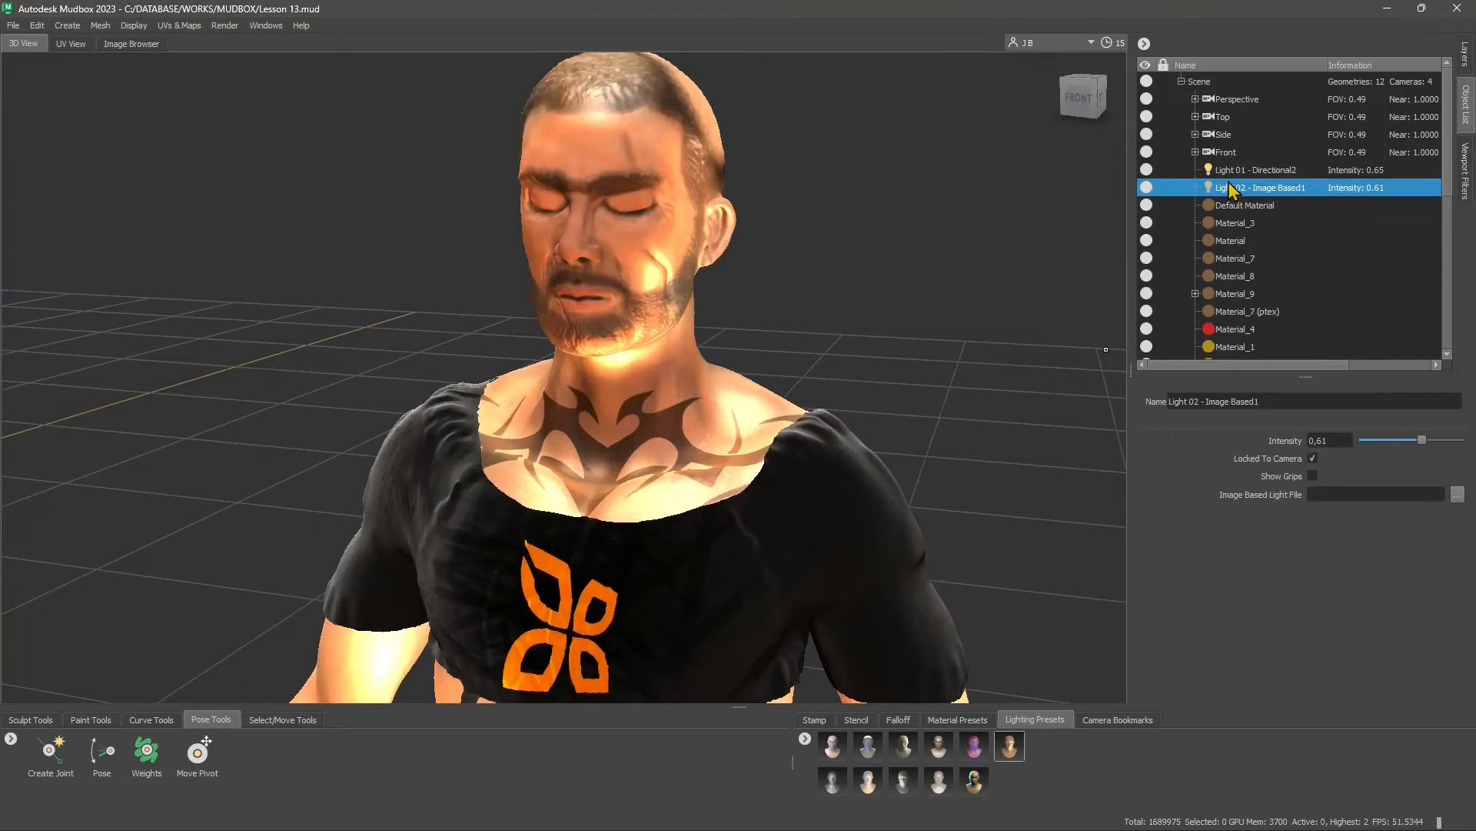
{"action": "left_click_drag", "start_coordinate": [1422, 440], "coordinate": [1348, 455]}
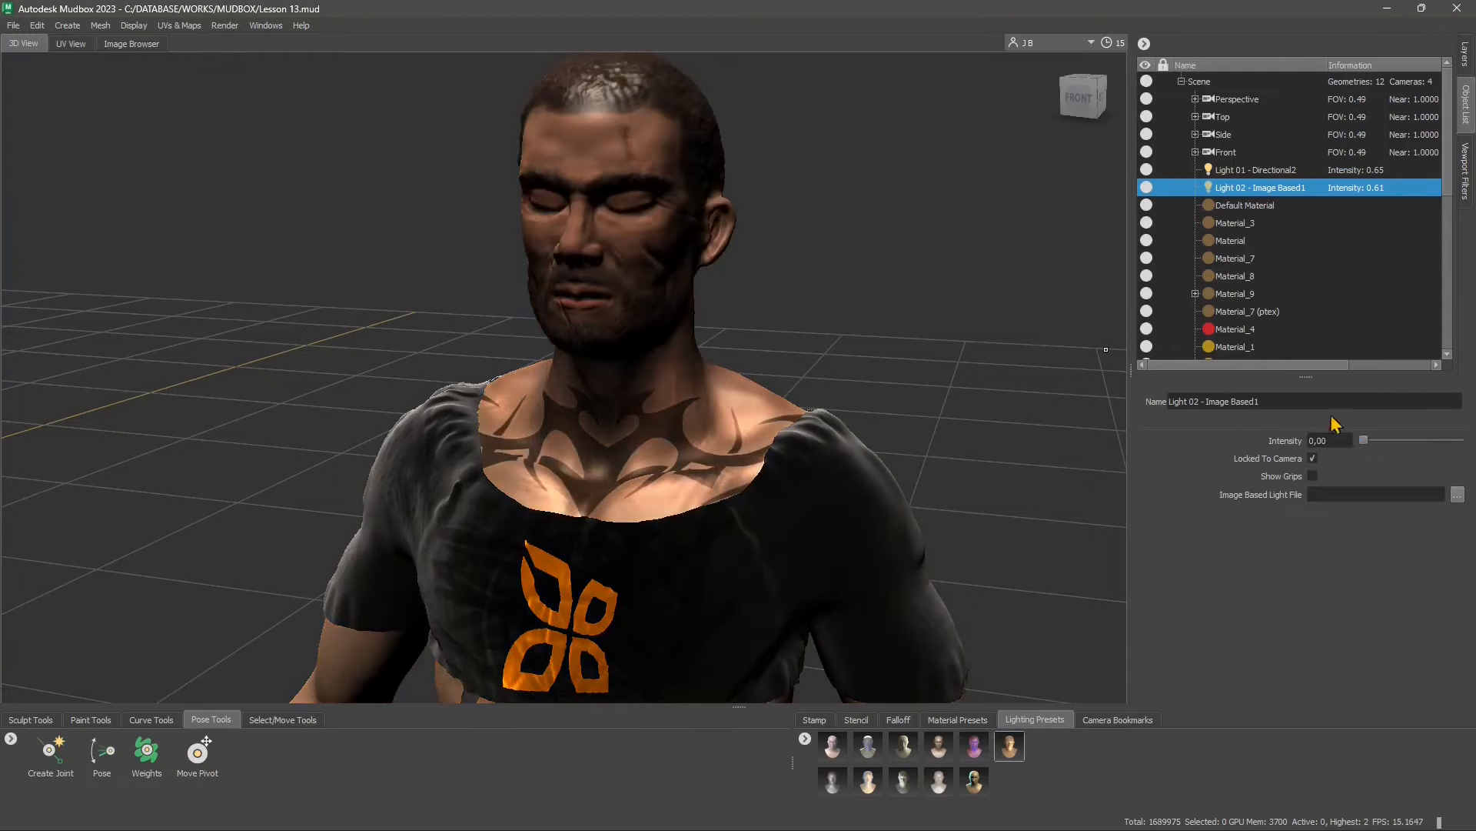
{"action": "right_click", "coordinate": [1237, 191]}
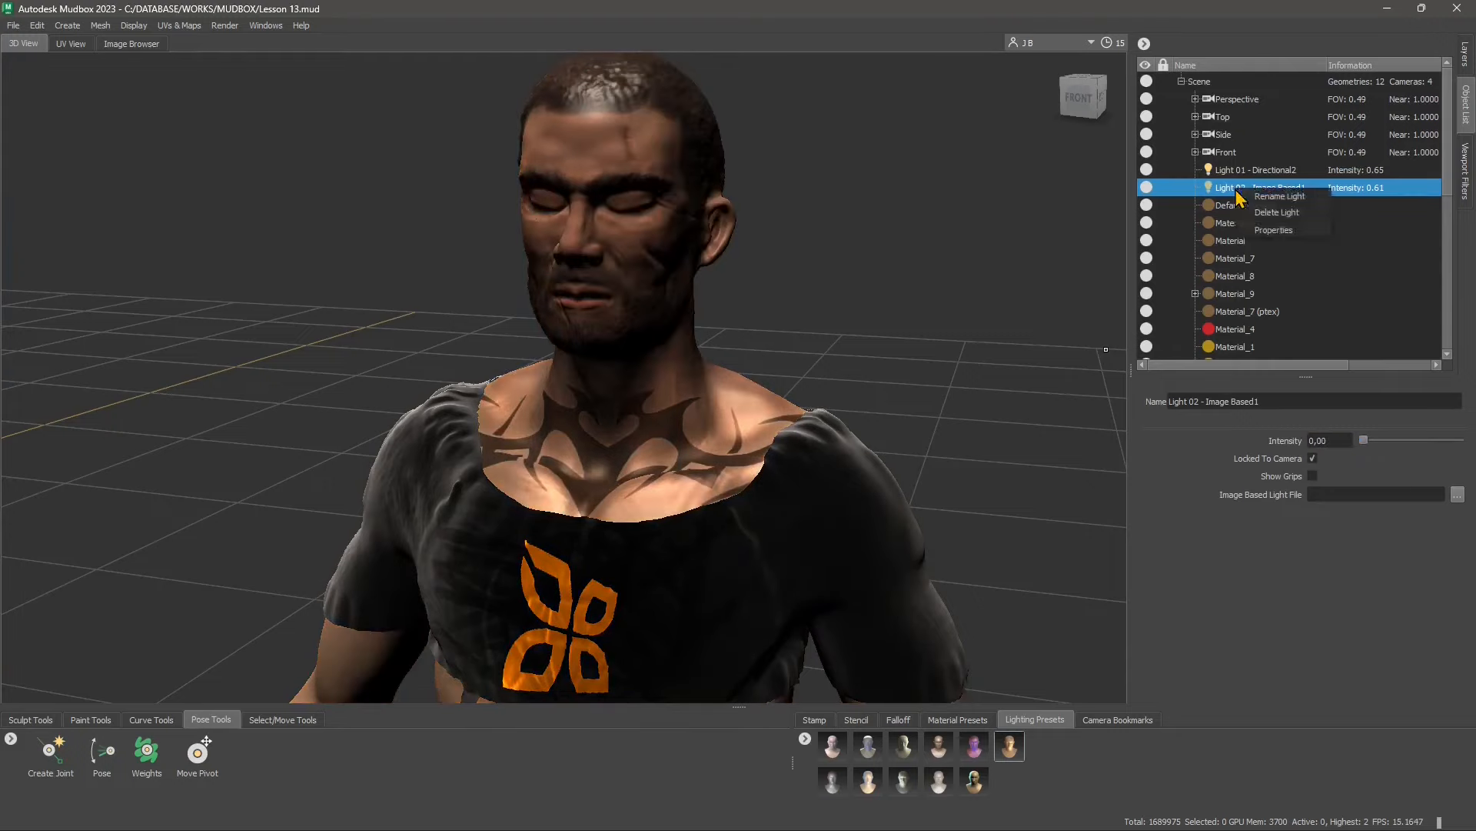
{"action": "left_click", "coordinate": [1274, 213]}
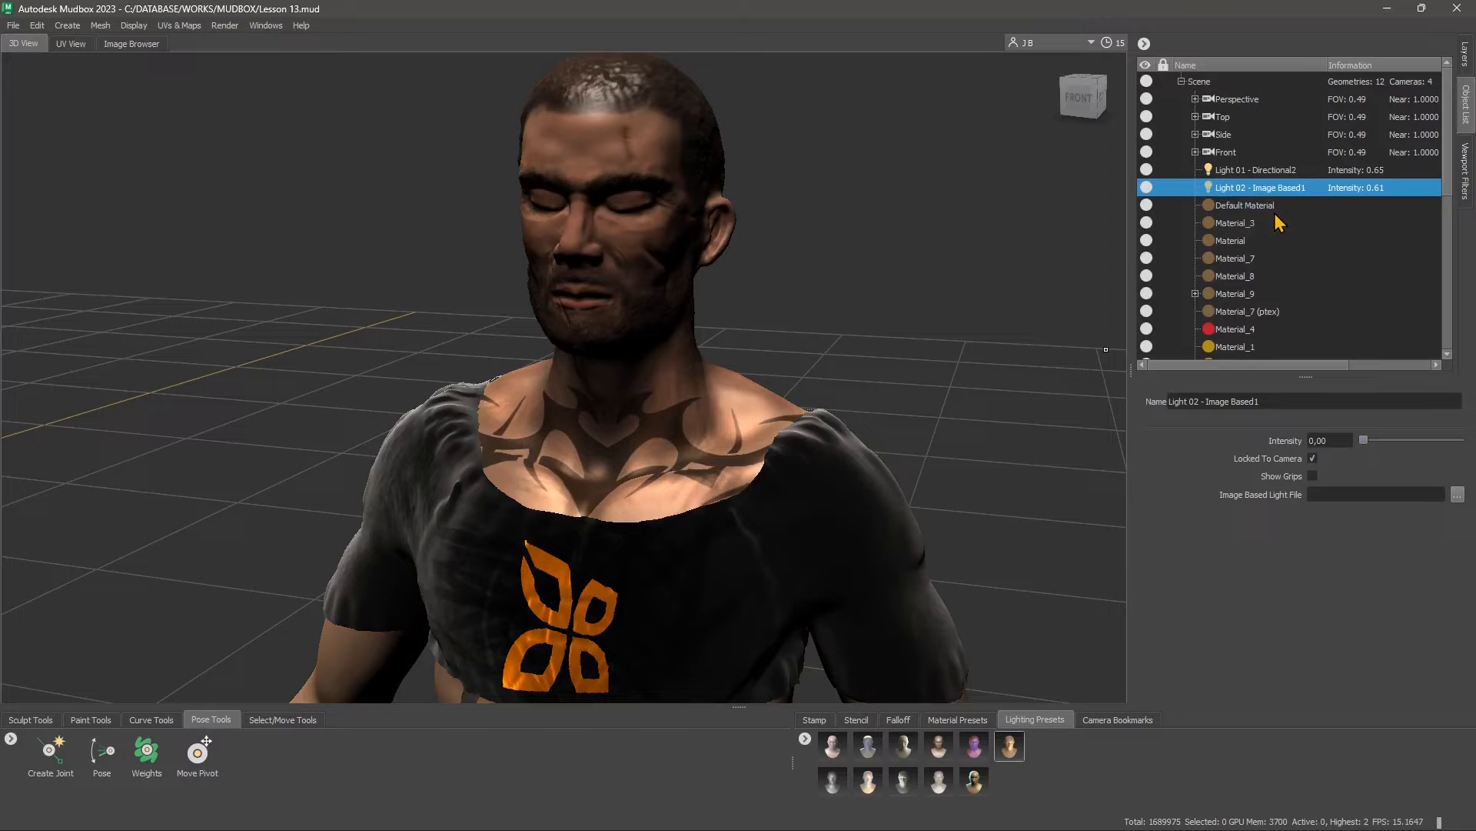
Lower the intensity of the directional light, Light 01, to 0.00 and raise it back up to 0.71
{"action": "left_click", "coordinate": [1245, 174]}
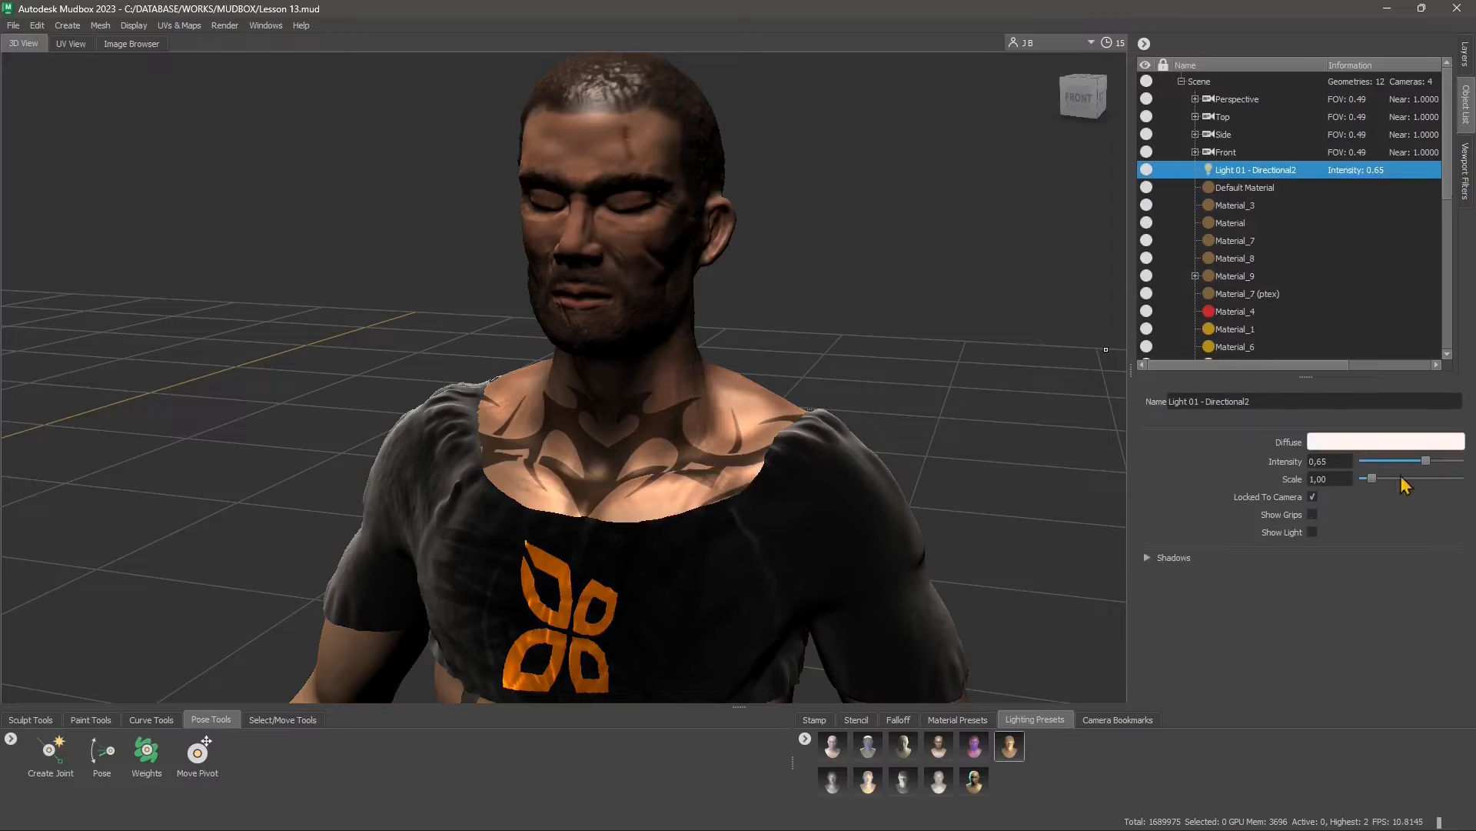
{"action": "left_click_drag", "start_coordinate": [1426, 460], "coordinate": [1350, 463]}
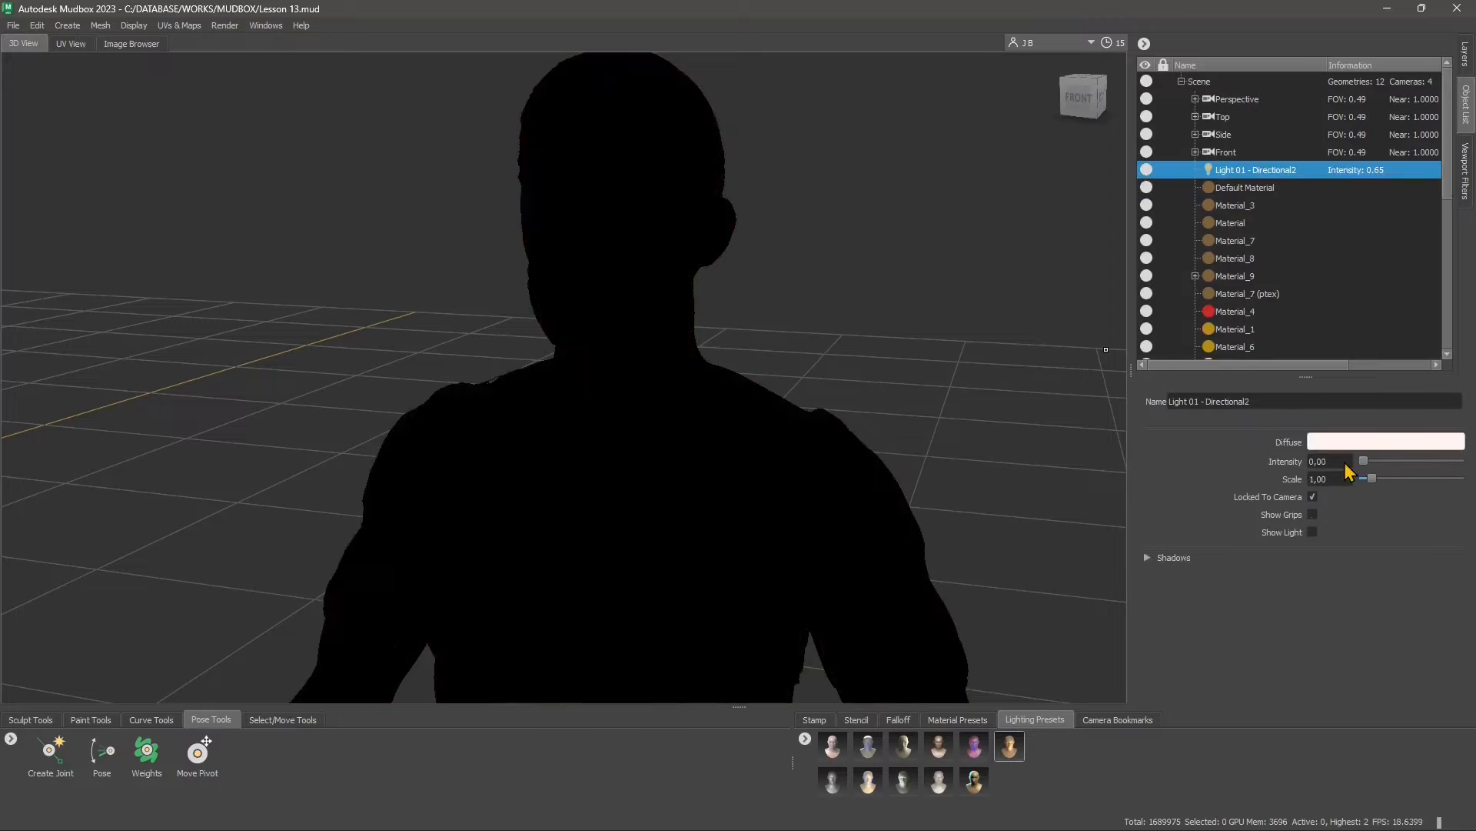
{"action": "right_click", "coordinate": [1224, 174]}
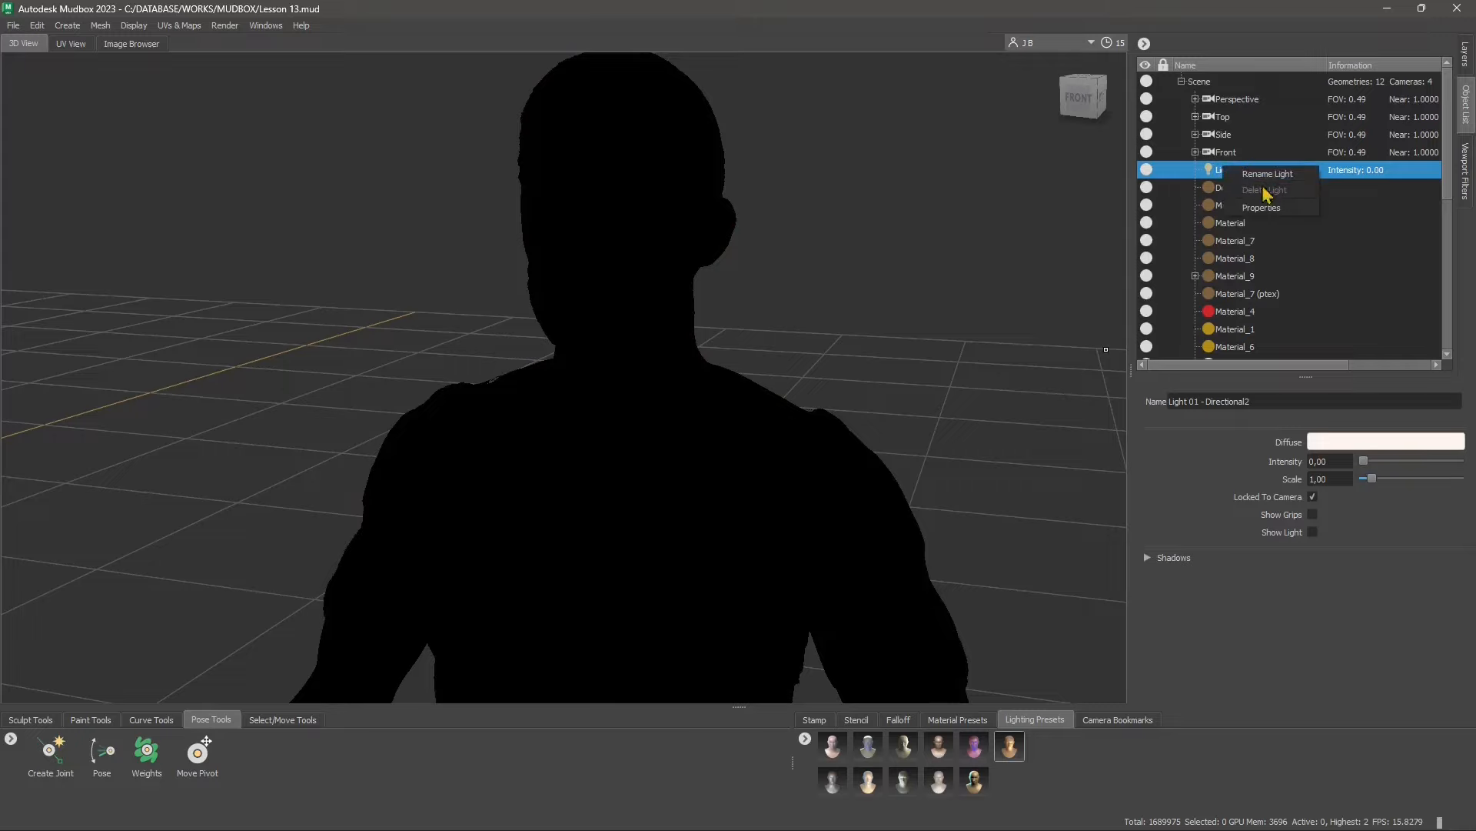
{"action": "left_click", "coordinate": [1265, 207]}
{"action": "left_click_drag", "start_coordinate": [1365, 461], "coordinate": [1436, 497]}
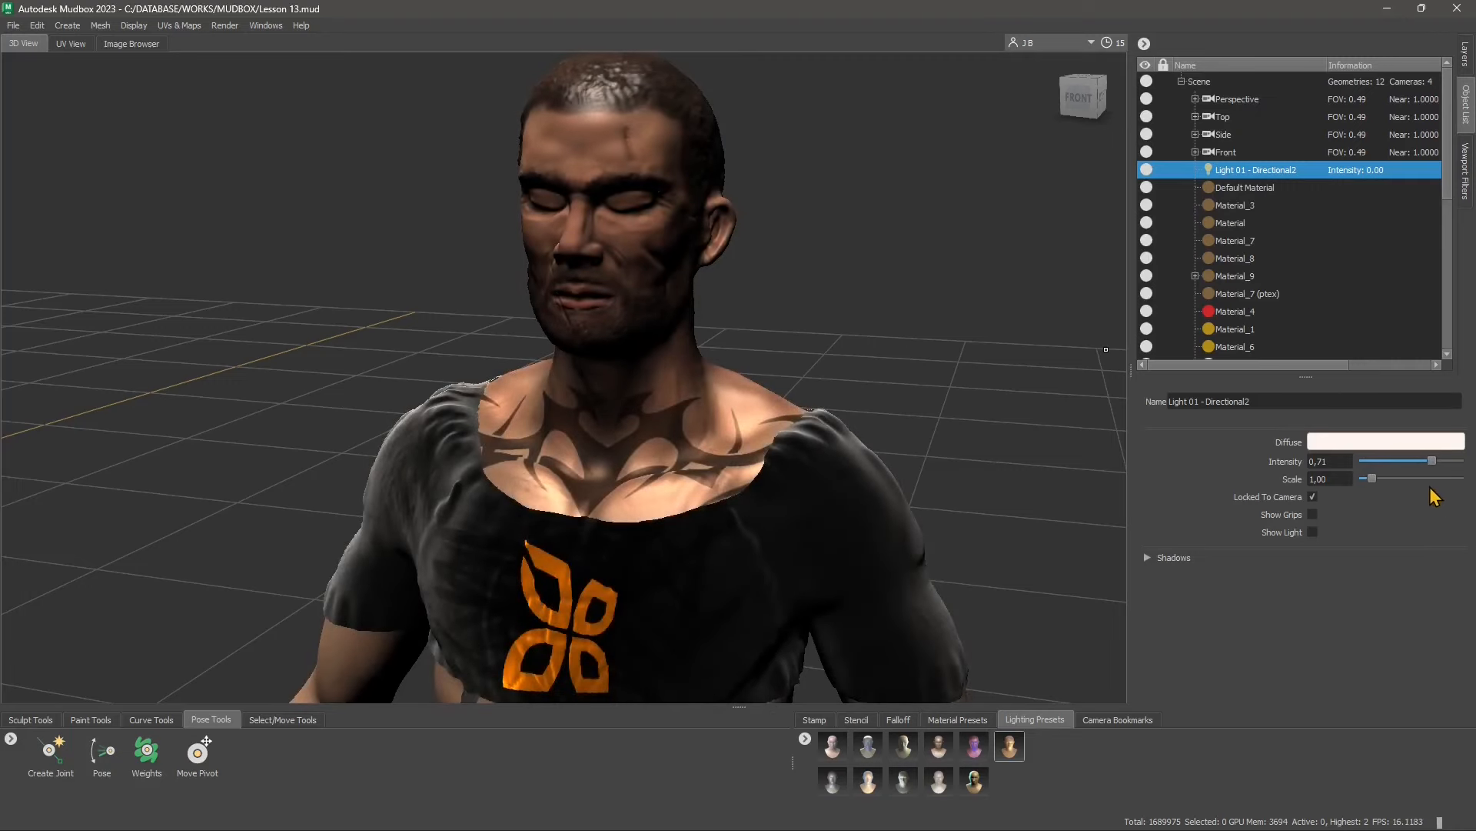
Switch to the web browser, look through the image results for three point lighting, and return to Mudbox
{"action": "key", "text": "alt+Tab"}
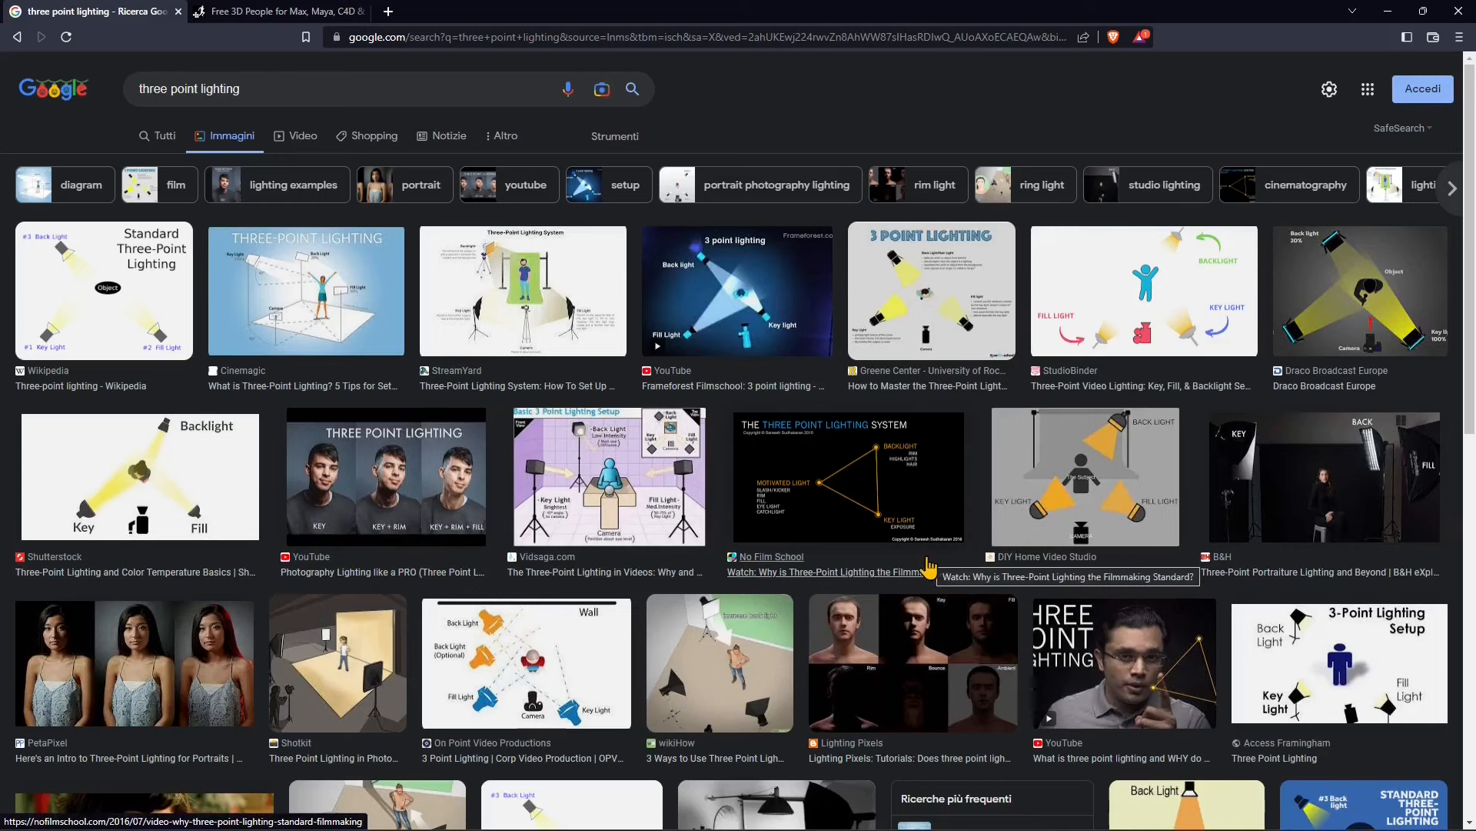
{"action": "scroll", "coordinate": [804, 585], "scroll_direction": "down", "scroll_amount": 3}
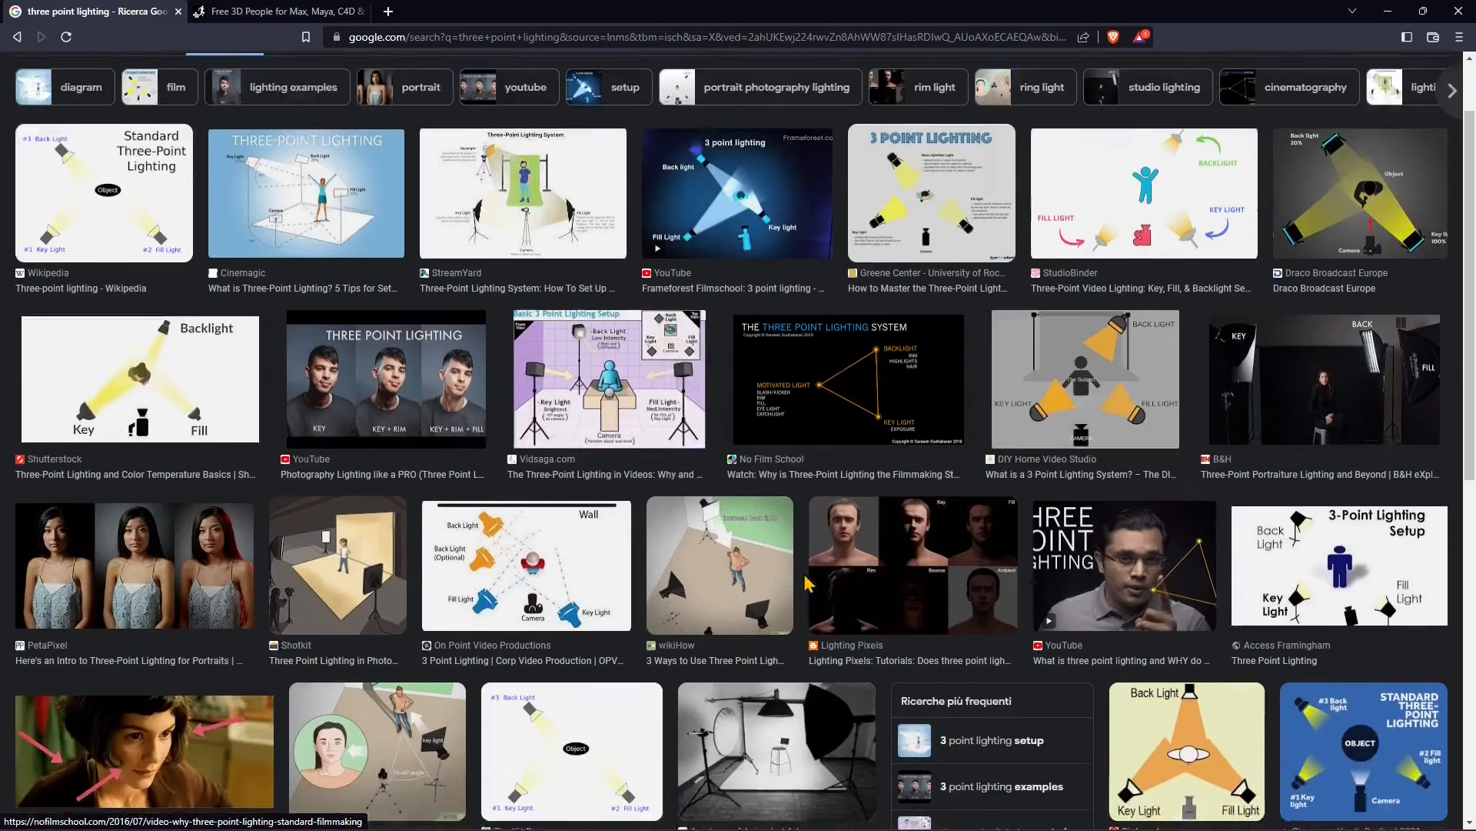
{"action": "scroll", "coordinate": [666, 582], "scroll_direction": "down", "scroll_amount": 8}
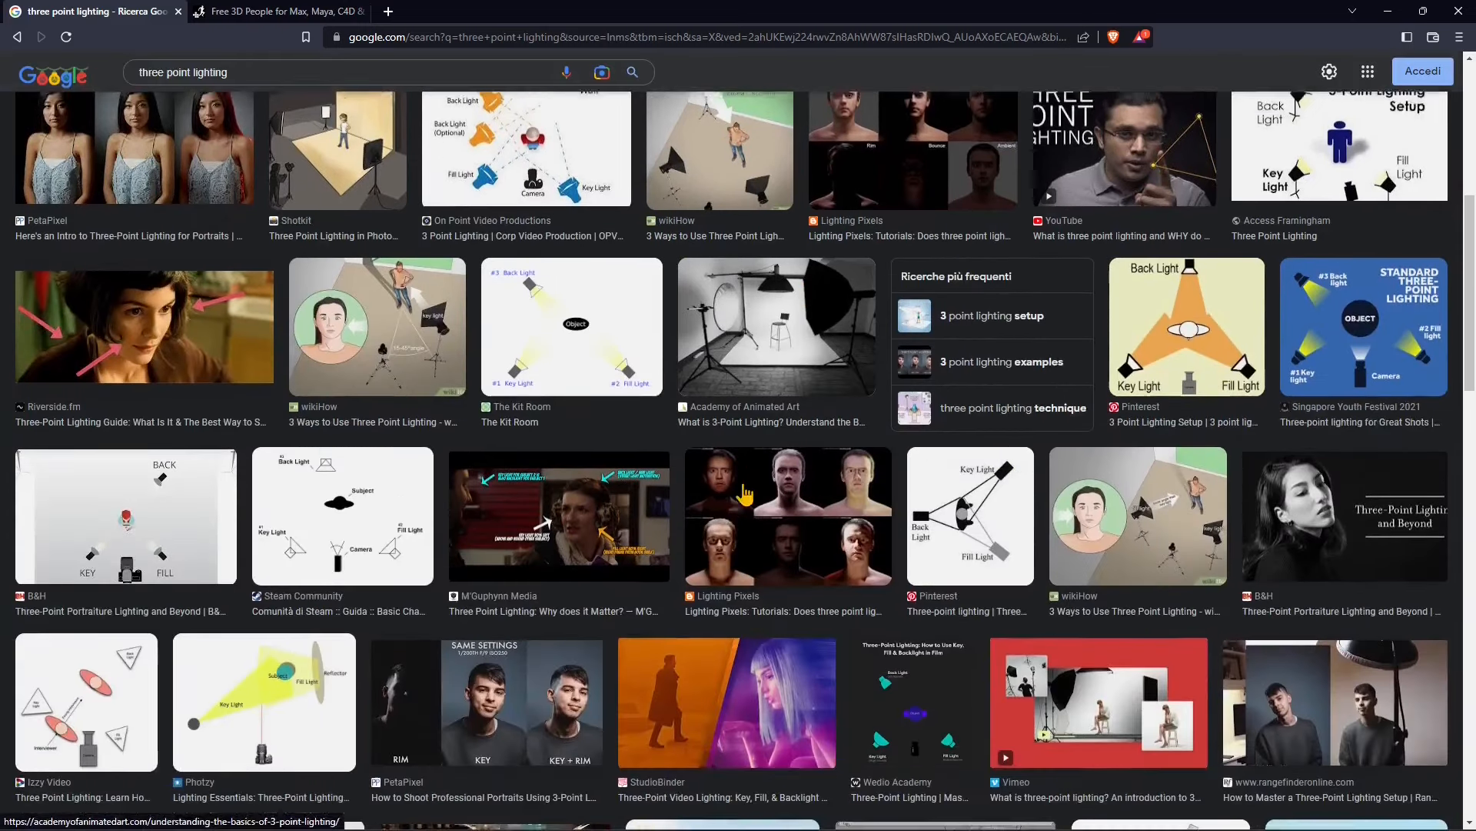
{"action": "scroll", "coordinate": [779, 486], "scroll_direction": "down", "scroll_amount": 7}
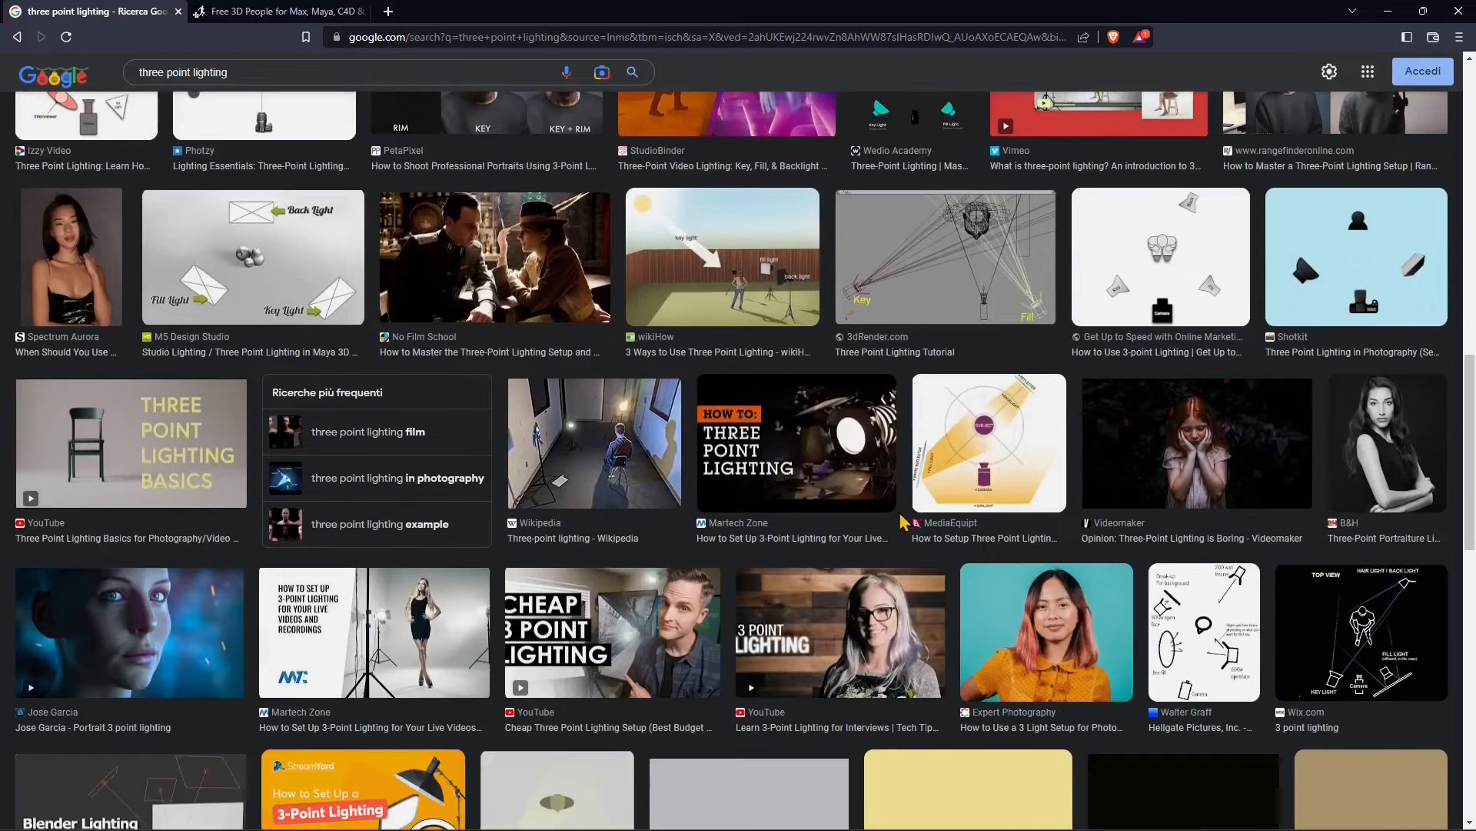
{"action": "scroll", "coordinate": [905, 522], "scroll_direction": "down", "scroll_amount": 7}
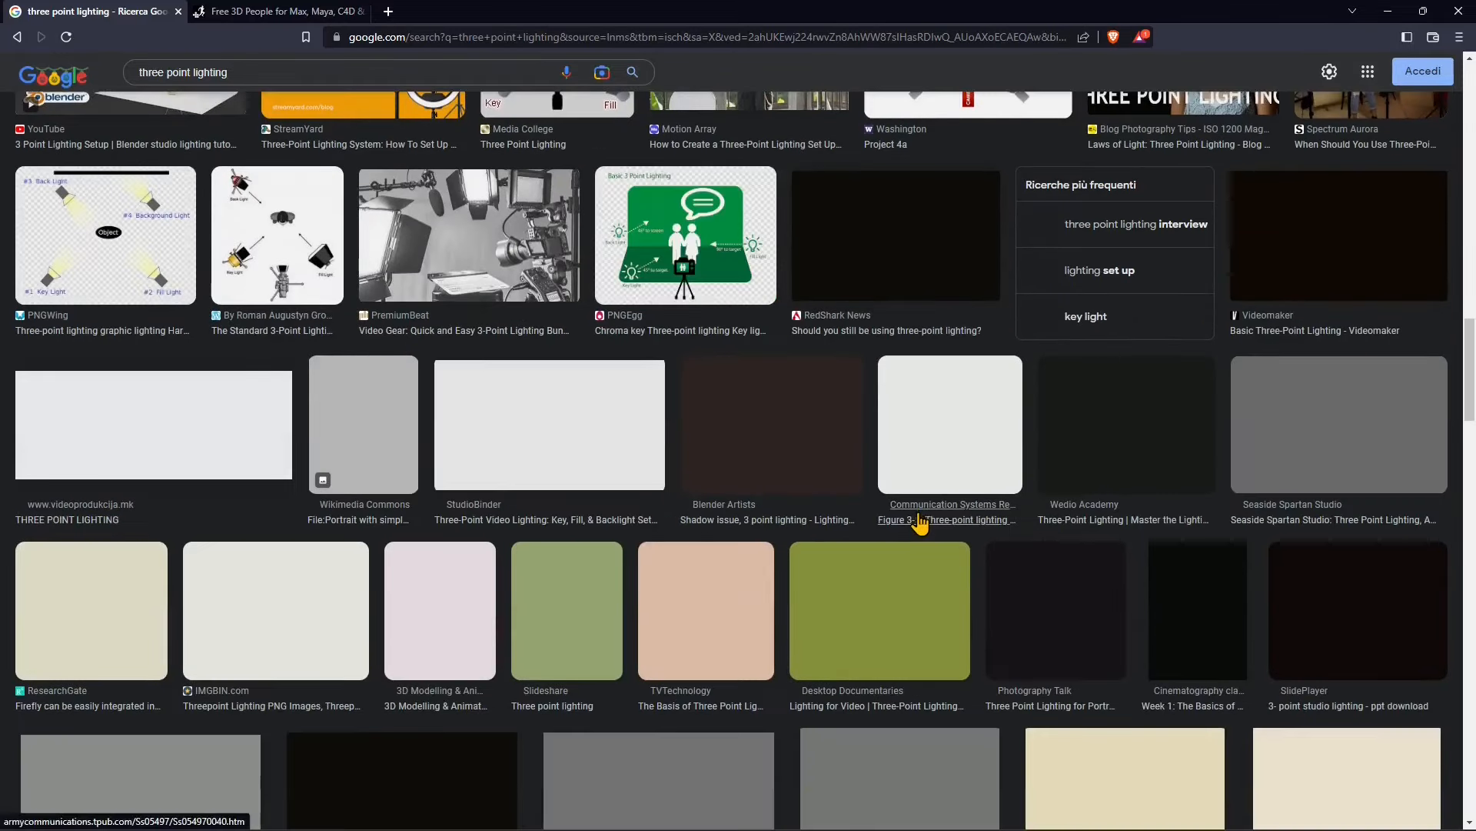
{"action": "left_click", "coordinate": [1388, 12]}
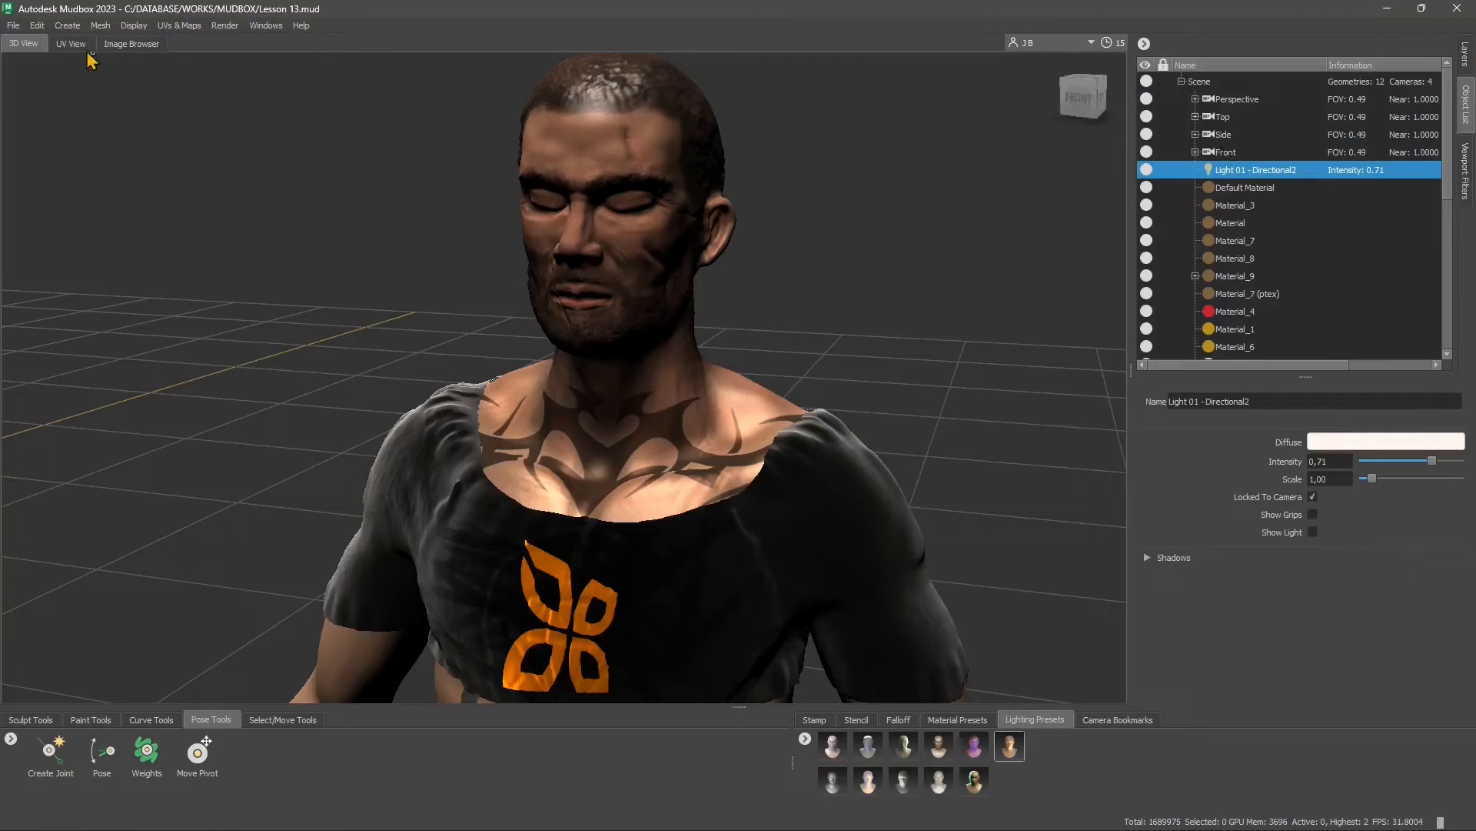
Review the light types available for creation: Point, Directional and Image Based
{"action": "left_click", "coordinate": [69, 28]}
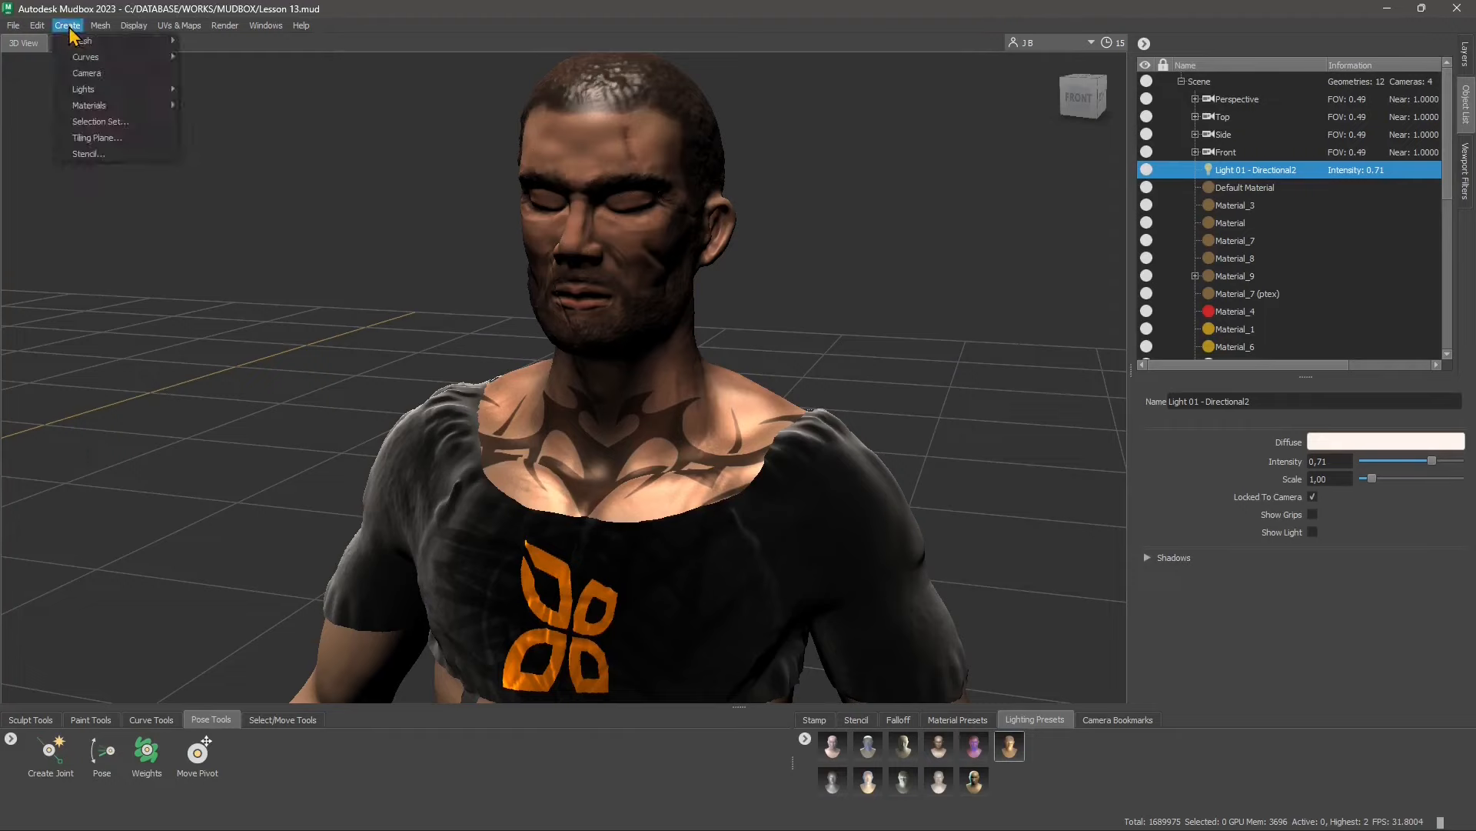
{"action": "mouse_move", "coordinate": [88, 96]}
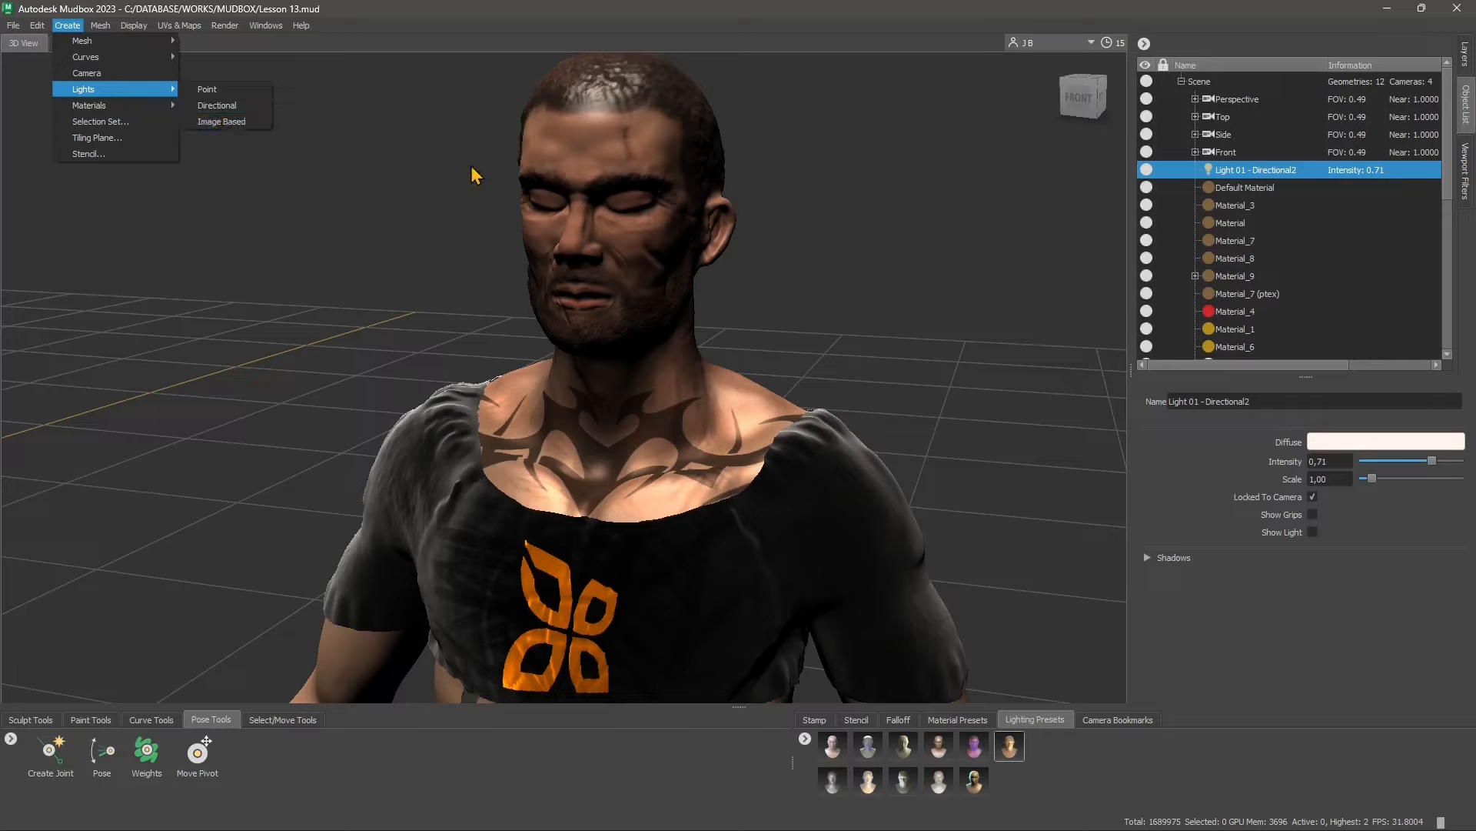
{"action": "left_click", "coordinate": [1240, 178]}
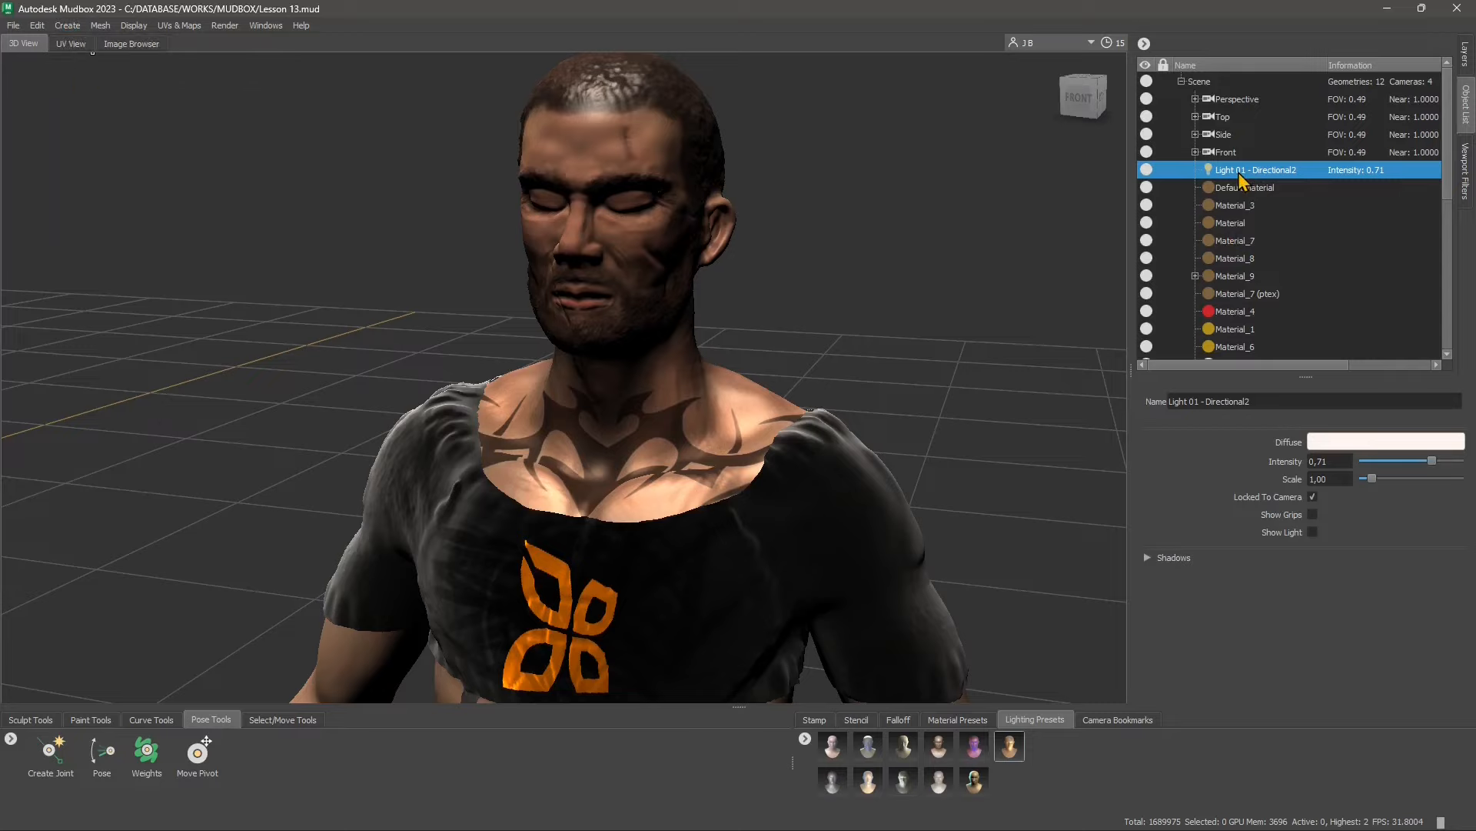
Open the properties of the directional light, Light 01, in a separate window and enlarge it to view the shadow settings
{"action": "left_click", "coordinate": [1264, 399]}
{"action": "left_click", "coordinate": [1212, 401]}
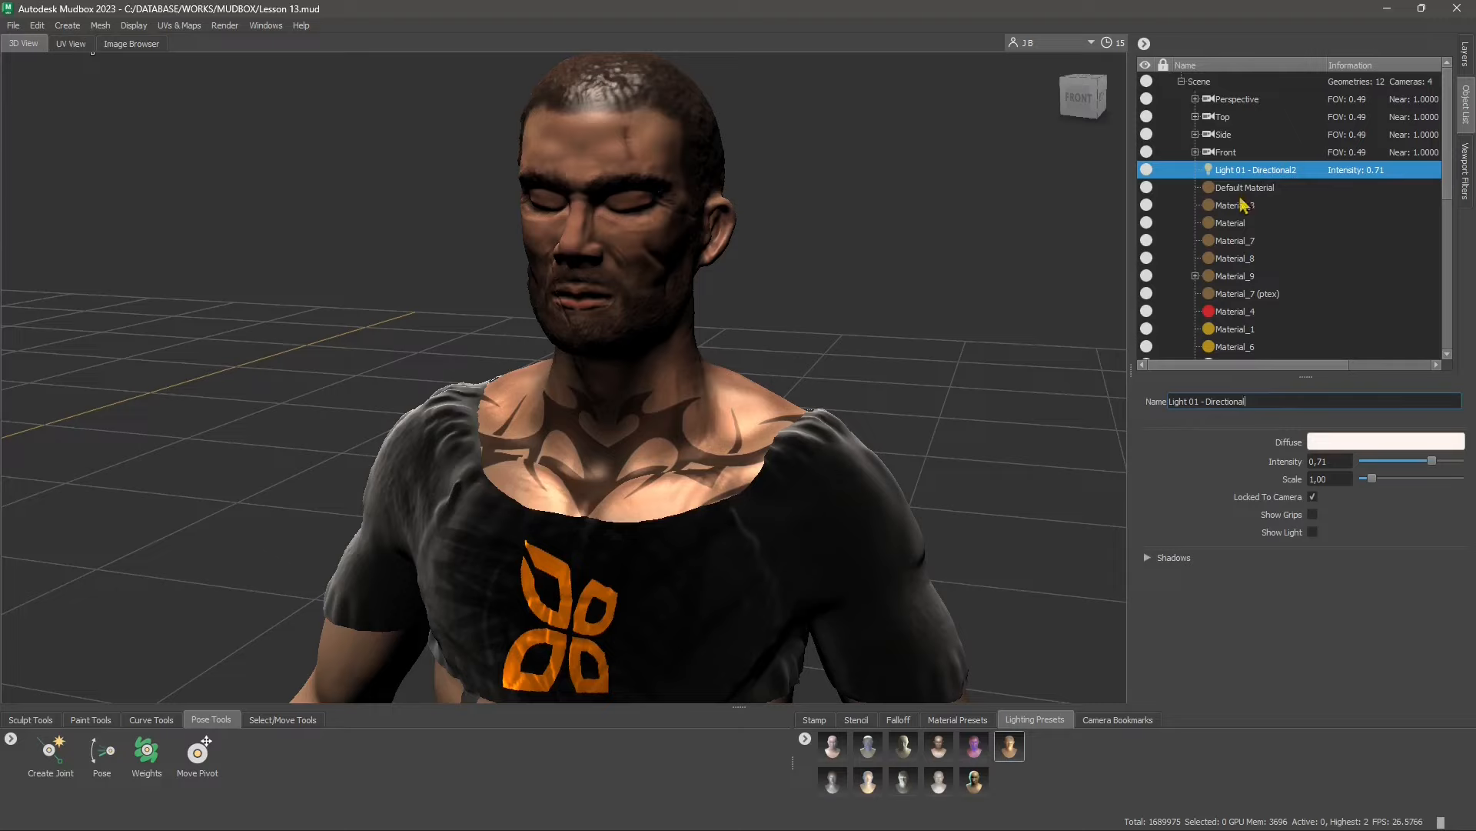
{"action": "left_click", "coordinate": [1241, 171]}
{"action": "right_click", "coordinate": [1235, 169]}
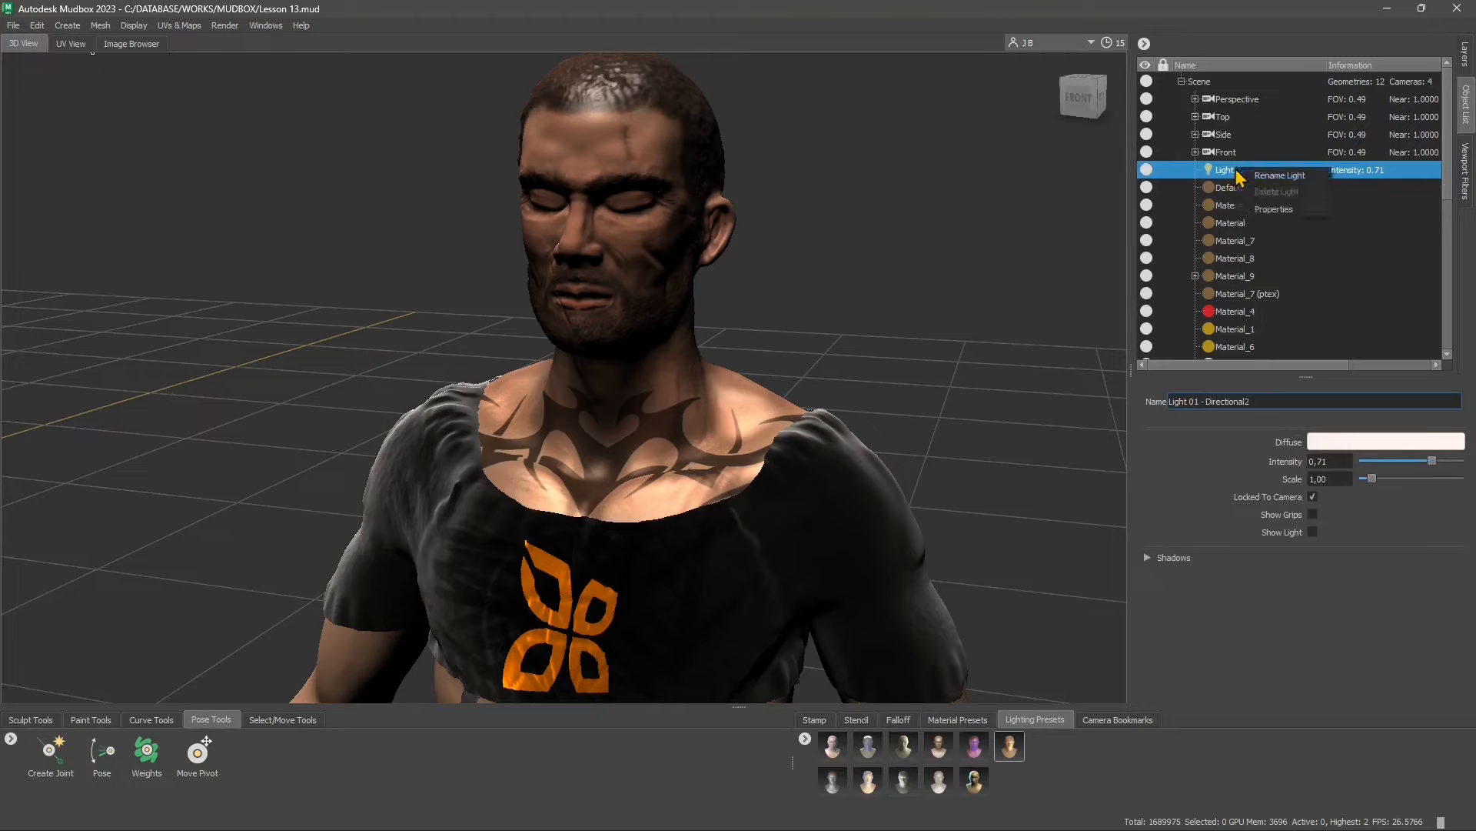
{"action": "left_click", "coordinate": [1268, 209]}
{"action": "left_click_drag", "start_coordinate": [803, 317], "coordinate": [951, 116]}
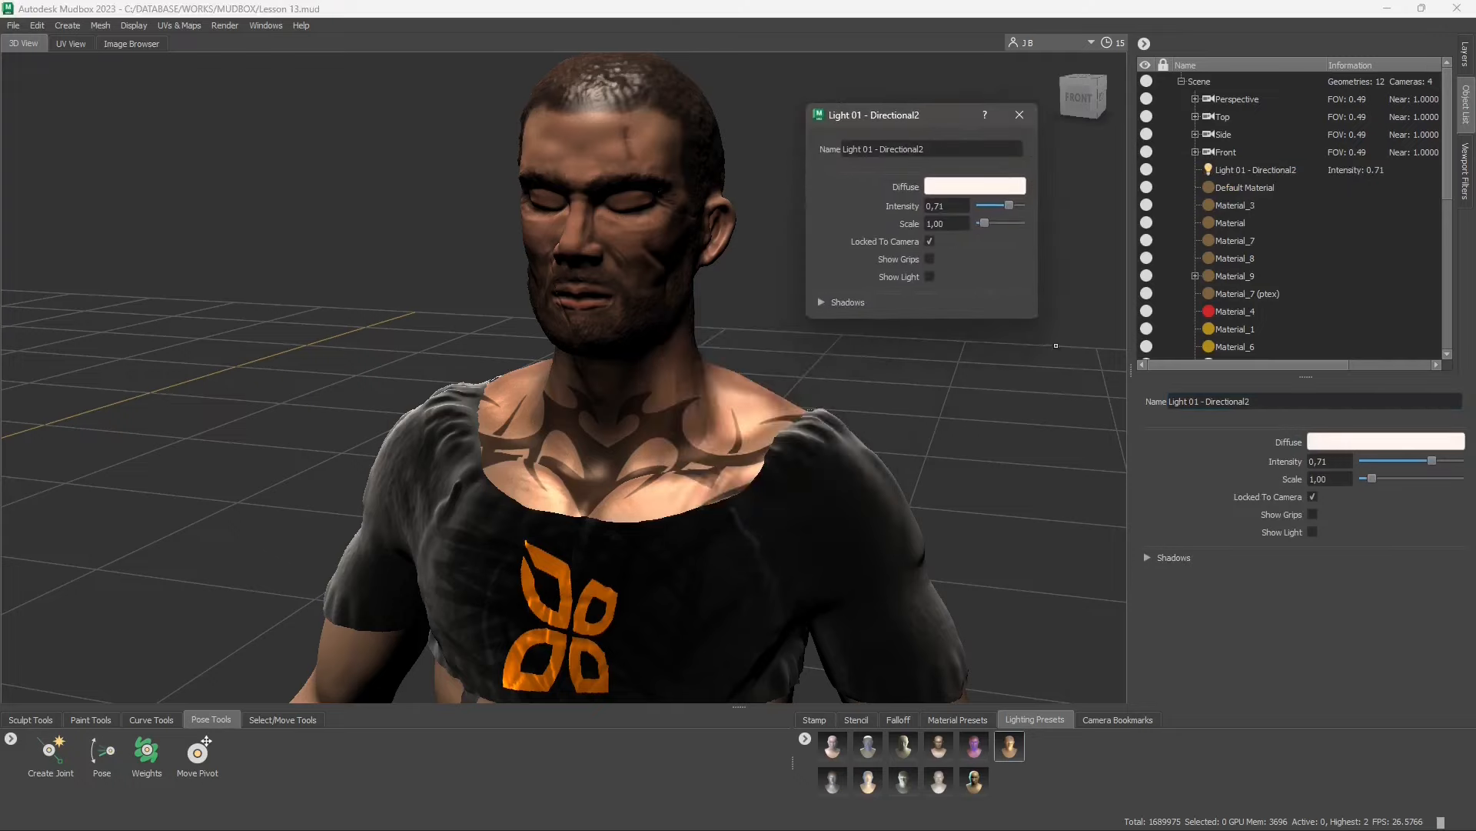
{"action": "left_click_drag", "start_coordinate": [1036, 320], "coordinate": [1111, 399]}
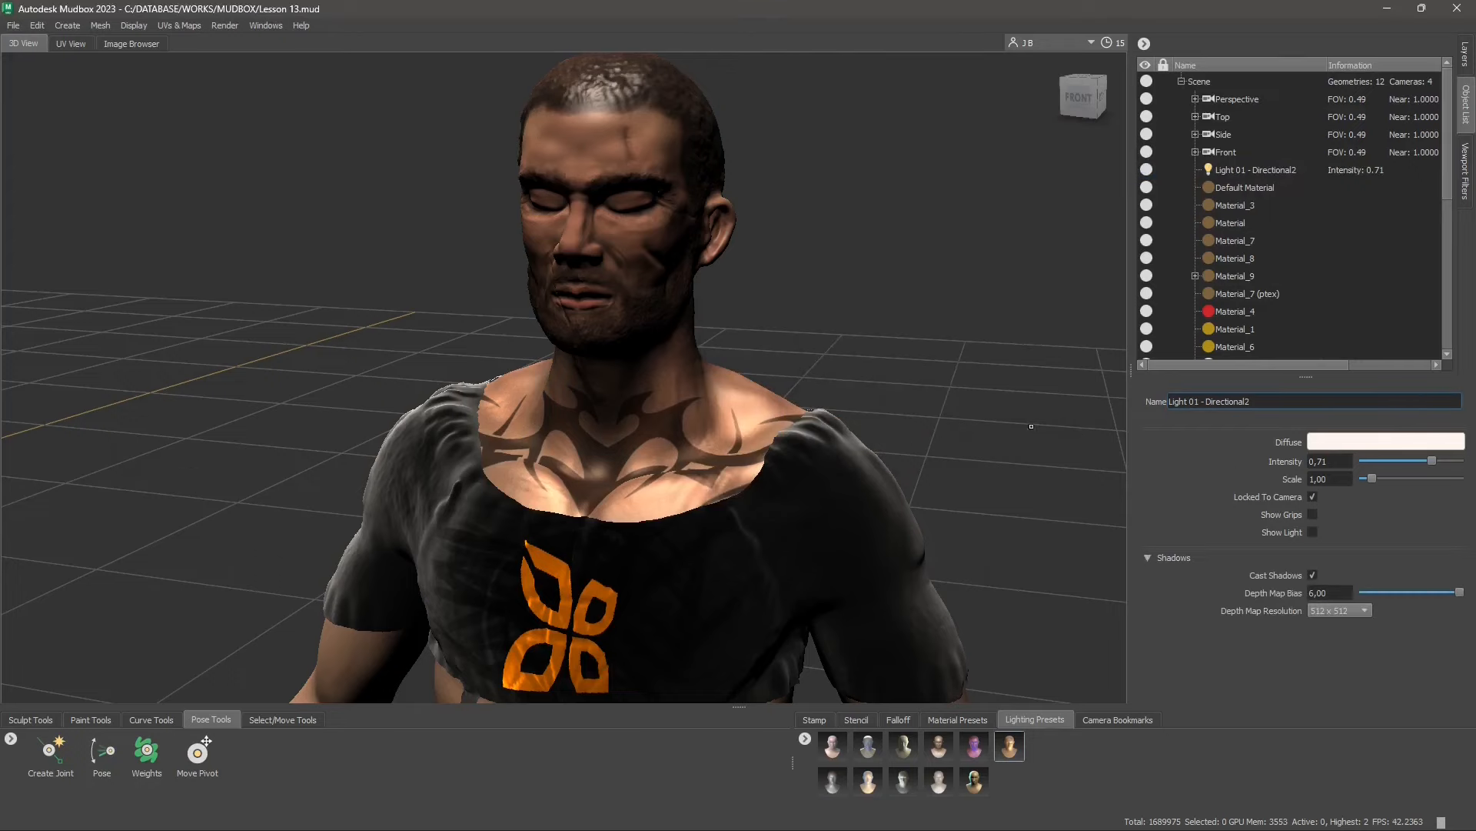
Rename the directional light, Light 01, as Light Key
{"action": "left_click_drag", "start_coordinate": [1262, 404], "coordinate": [1132, 406]}
{"action": "type", "text": "Key Light"}
{"action": "left_click", "coordinate": [1233, 173]}
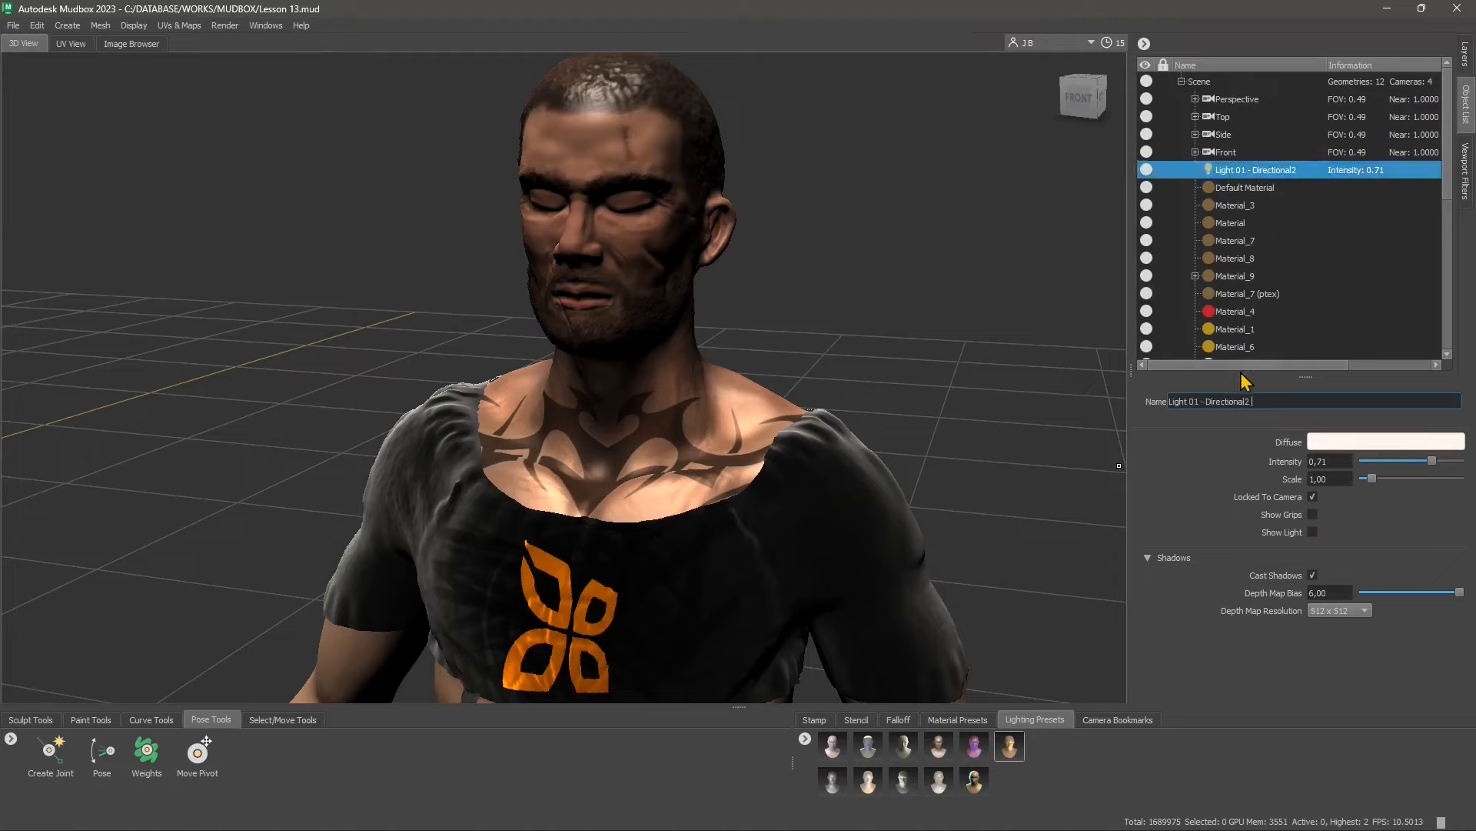
{"action": "left_click_drag", "start_coordinate": [1275, 397], "coordinate": [1004, 399]}
{"action": "type", "text": "Light Key"}
{"action": "left_click", "coordinate": [1331, 462]}
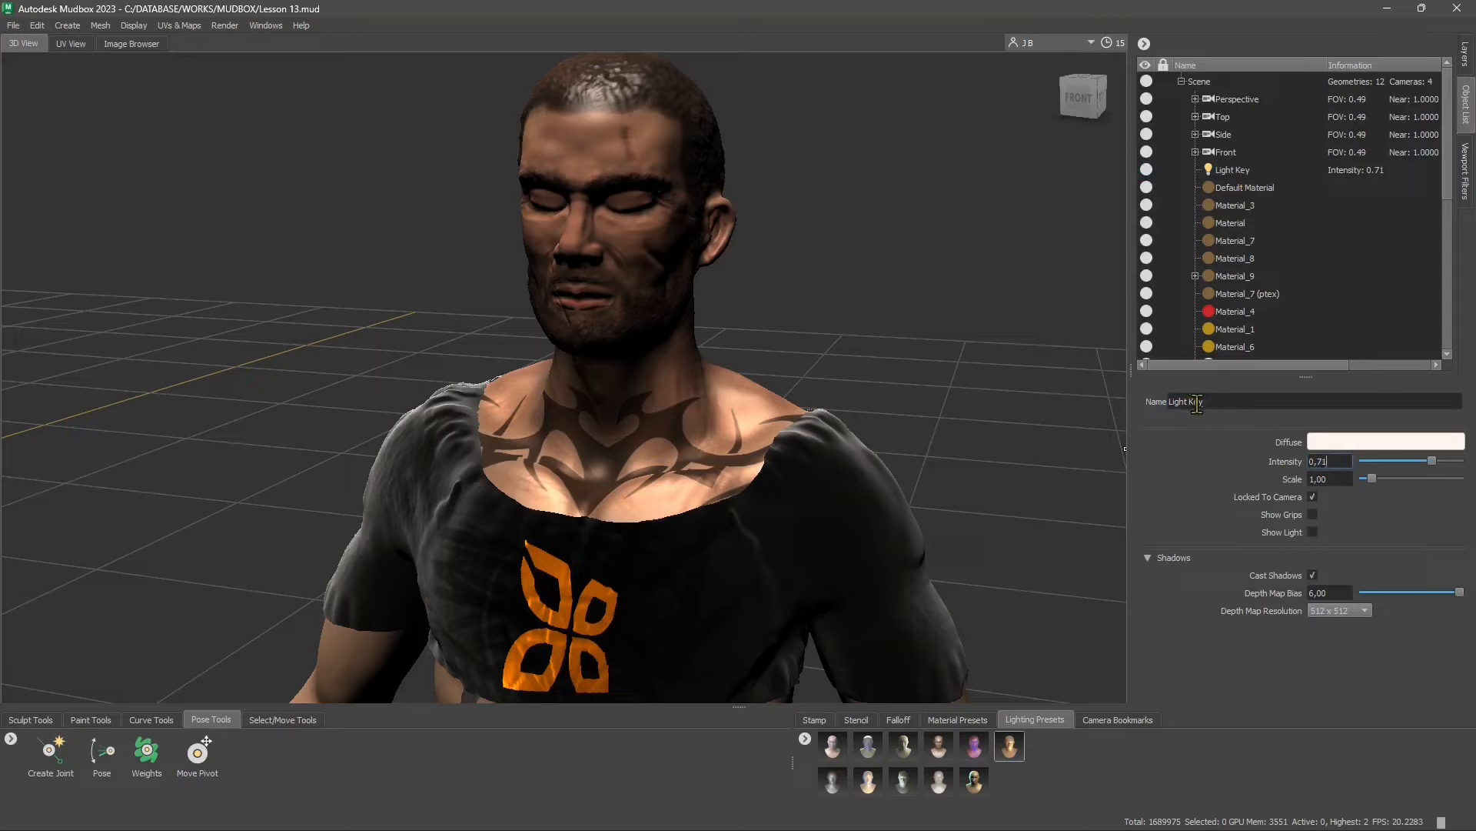
Shorten the directional light's name to Key
{"action": "left_click_drag", "start_coordinate": [1191, 402], "coordinate": [1138, 412]}
{"action": "key", "text": "BackSpace"}
{"action": "left_click", "coordinate": [1222, 401]}
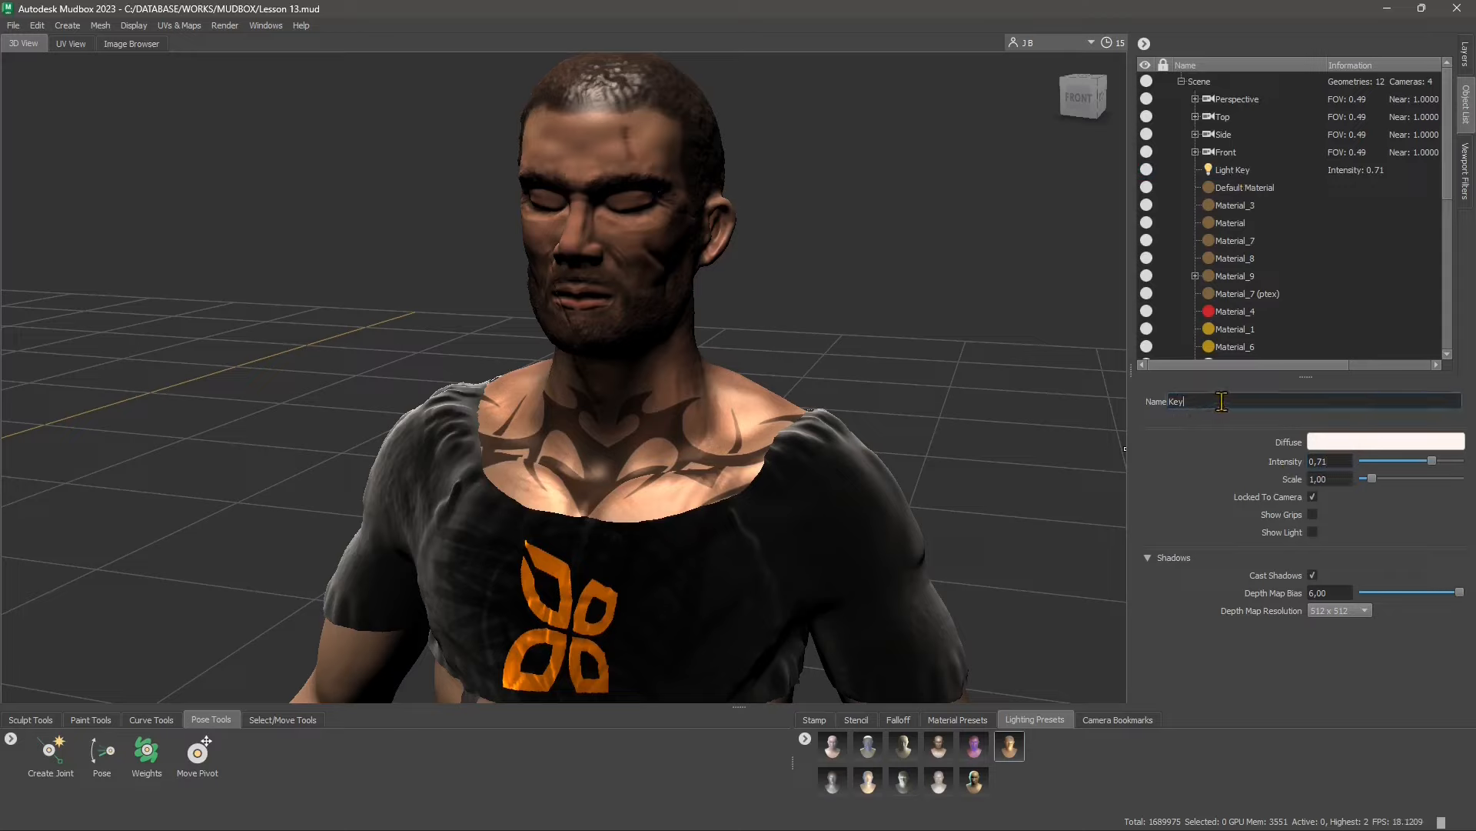
{"action": "left_click", "coordinate": [1349, 462]}
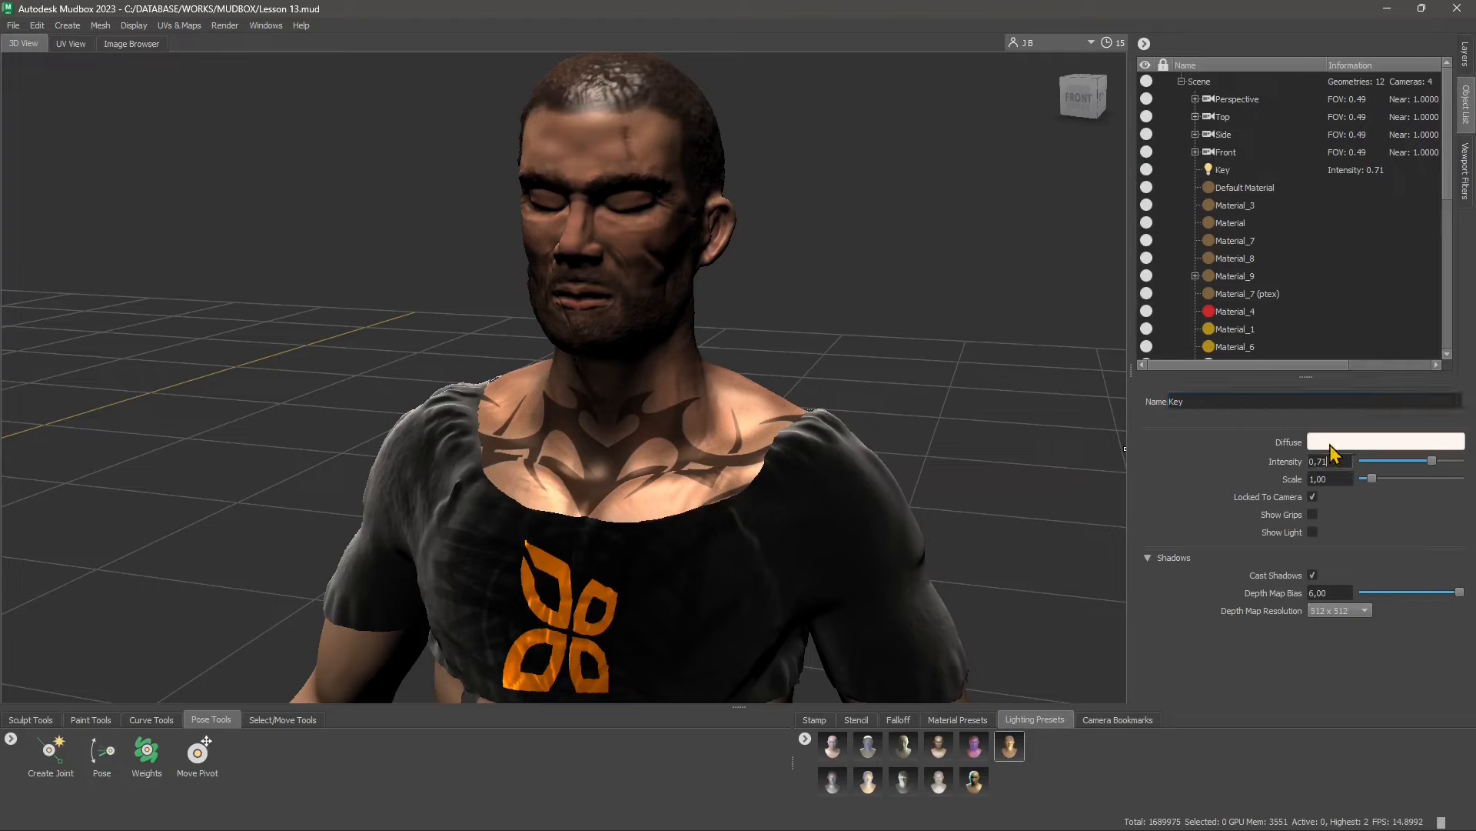
Open the Key light's diffuse colour chooser and examine its Spectrum, Image, Blend and Ring modes
{"action": "left_click", "coordinate": [1326, 444]}
{"action": "left_click_drag", "start_coordinate": [736, 214], "coordinate": [963, 177]}
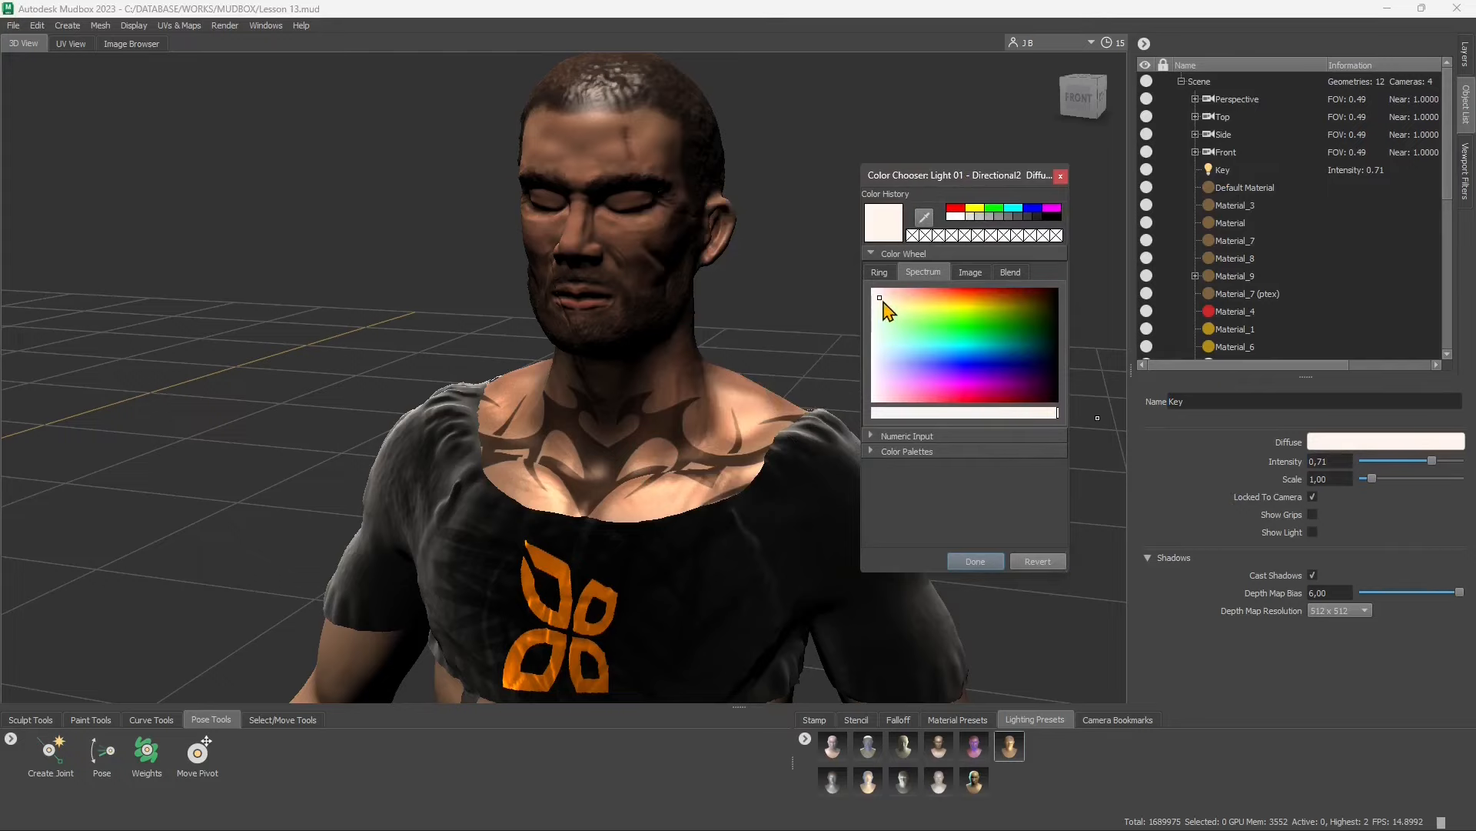
{"action": "left_click", "coordinate": [976, 273]}
{"action": "left_click", "coordinate": [1010, 273]}
{"action": "left_click", "coordinate": [968, 274]}
{"action": "left_click", "coordinate": [923, 275]}
{"action": "left_click", "coordinate": [878, 273]}
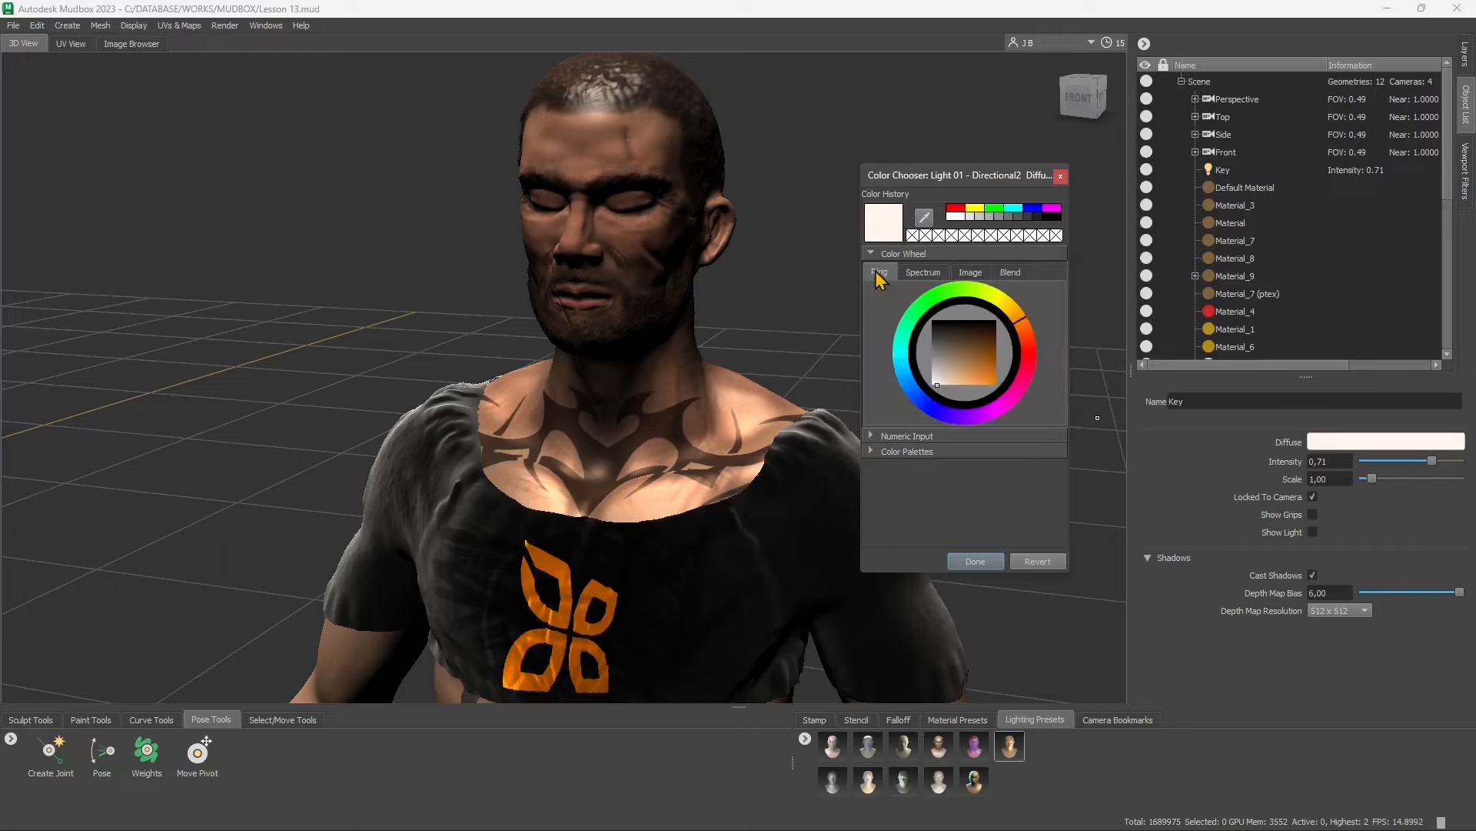
{"action": "left_click", "coordinate": [967, 274]}
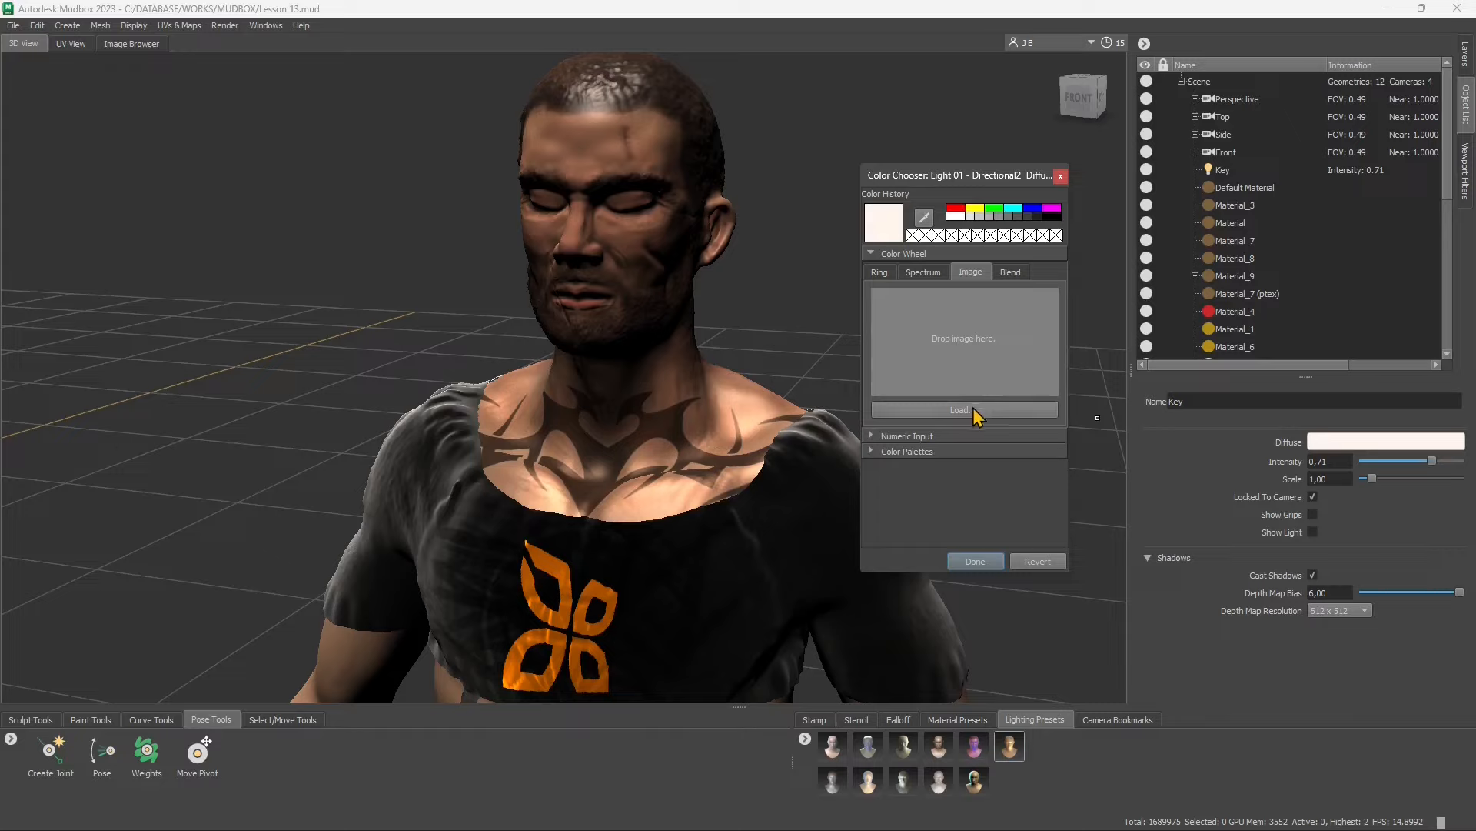
{"action": "left_click", "coordinate": [923, 275]}
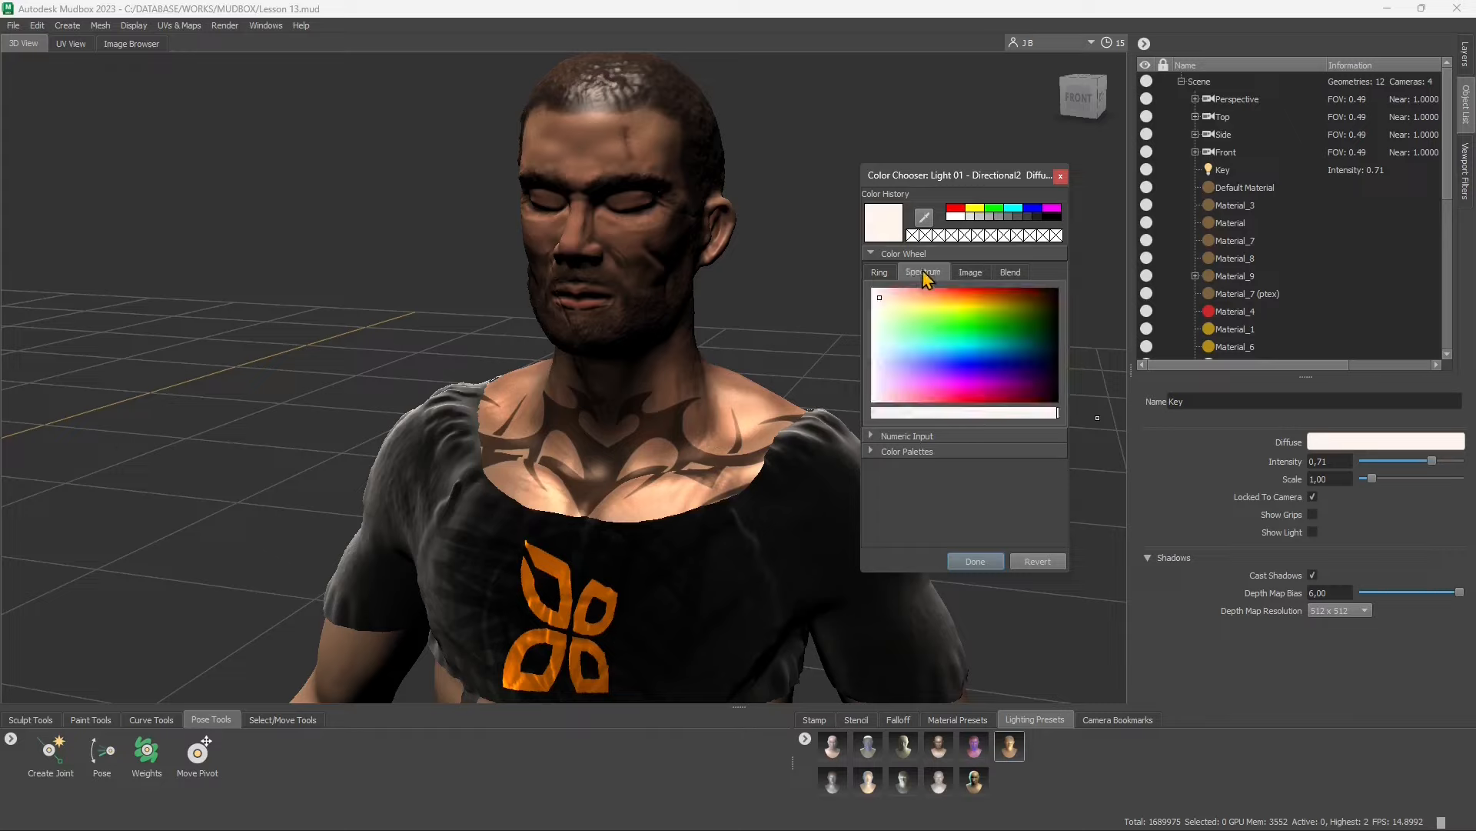
{"action": "left_click", "coordinate": [879, 274]}
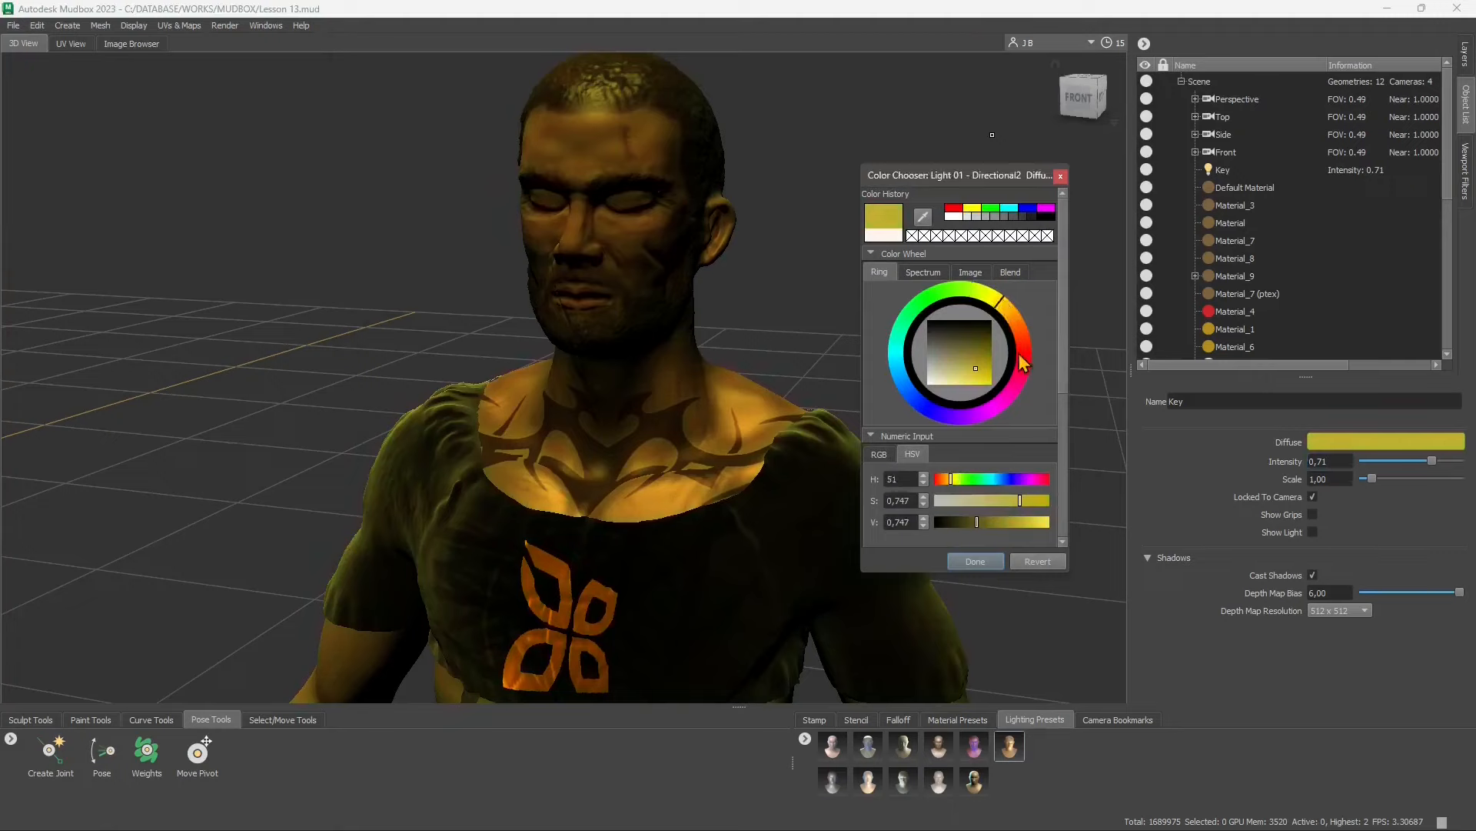
Try a bluish diffuse colour on the Key light and settle on a warm orange with HSV 35, 0.699, 0.880
{"action": "mouse_move", "coordinate": [1024, 363]}
{"action": "left_mouse_down"}
{"action": "mouse_move", "coordinate": [1004, 408]}
{"action": "mouse_move", "coordinate": [971, 415]}
{"action": "mouse_move", "coordinate": [954, 360]}
{"action": "mouse_move", "coordinate": [949, 372]}
{"action": "mouse_move", "coordinate": [919, 355]}
{"action": "mouse_move", "coordinate": [945, 371]}
{"action": "mouse_move", "coordinate": [931, 376]}
{"action": "left_mouse_up"}
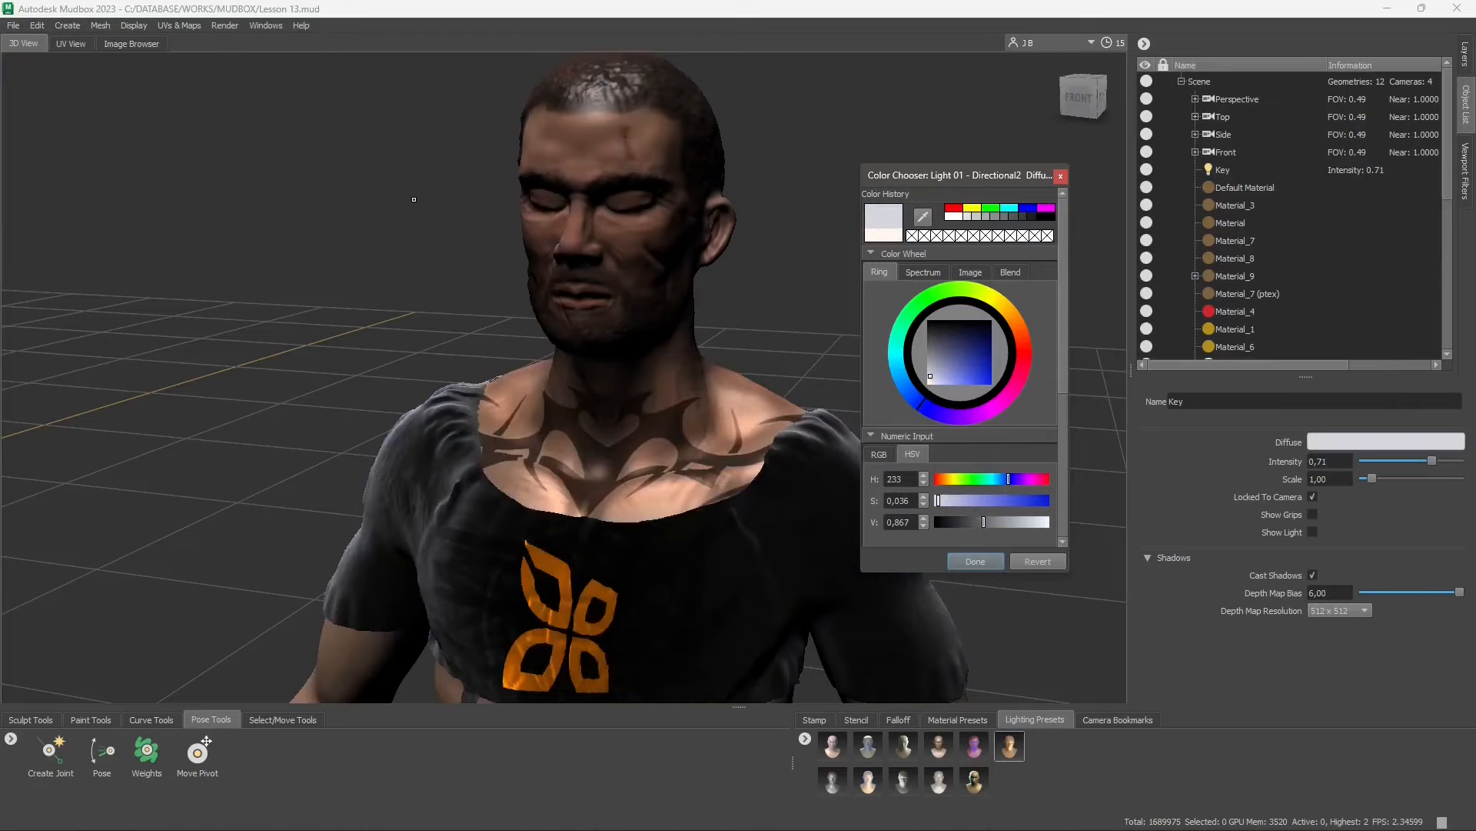
{"action": "left_click", "coordinate": [968, 501]}
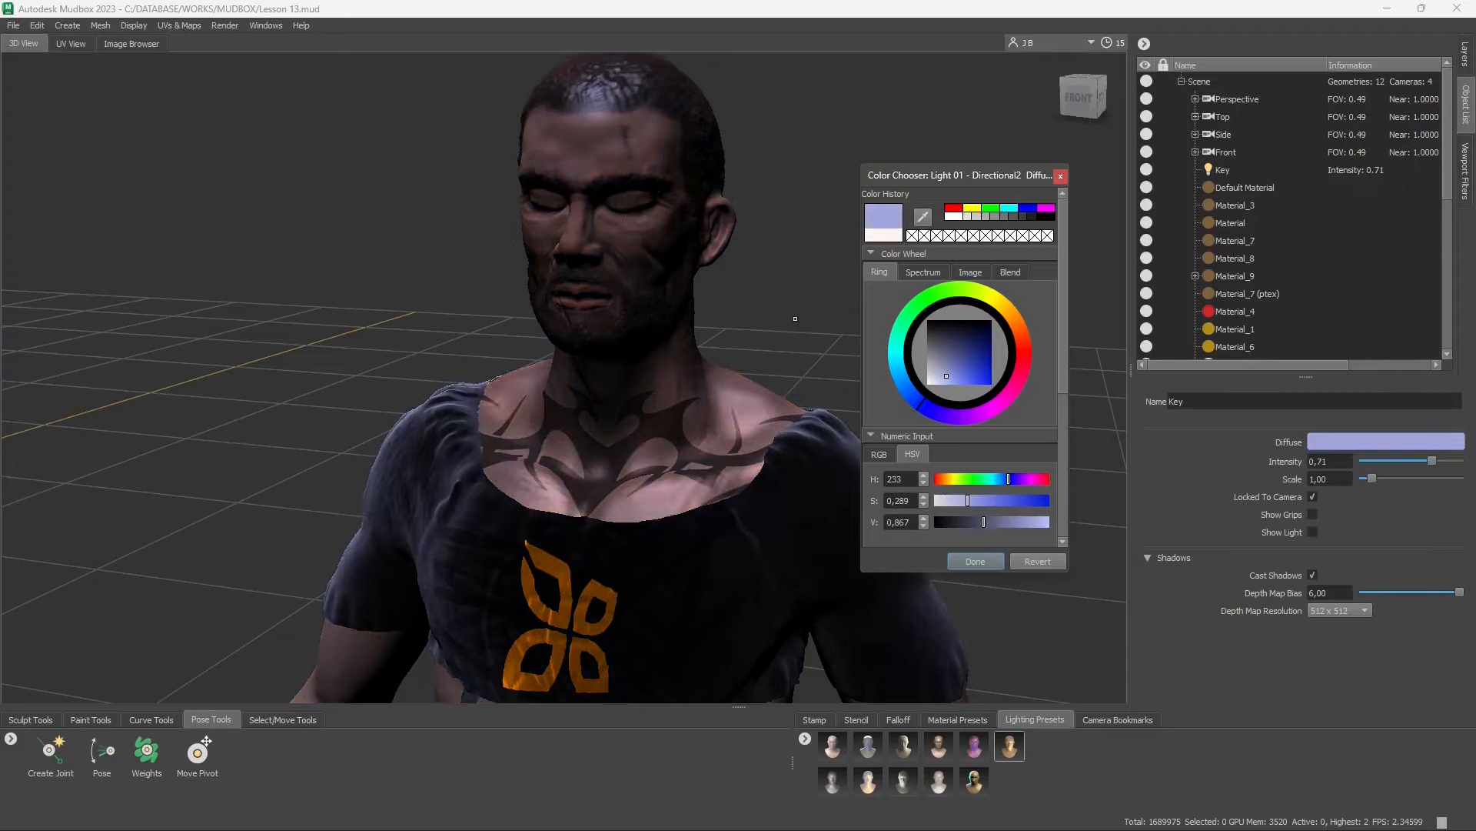
{"action": "mouse_move", "coordinate": [924, 379]}
{"action": "left_mouse_down"}
{"action": "mouse_move", "coordinate": [962, 363]}
{"action": "mouse_move", "coordinate": [990, 387]}
{"action": "mouse_move", "coordinate": [957, 349]}
{"action": "mouse_move", "coordinate": [929, 388]}
{"action": "mouse_move", "coordinate": [936, 362]}
{"action": "mouse_move", "coordinate": [973, 388]}
{"action": "mouse_move", "coordinate": [988, 386]}
{"action": "mouse_move", "coordinate": [981, 359]}
{"action": "mouse_move", "coordinate": [972, 377]}
{"action": "left_mouse_up"}
{"action": "left_click", "coordinate": [936, 295]}
{"action": "left_click", "coordinate": [1007, 313]}
{"action": "left_click", "coordinate": [1012, 316]}
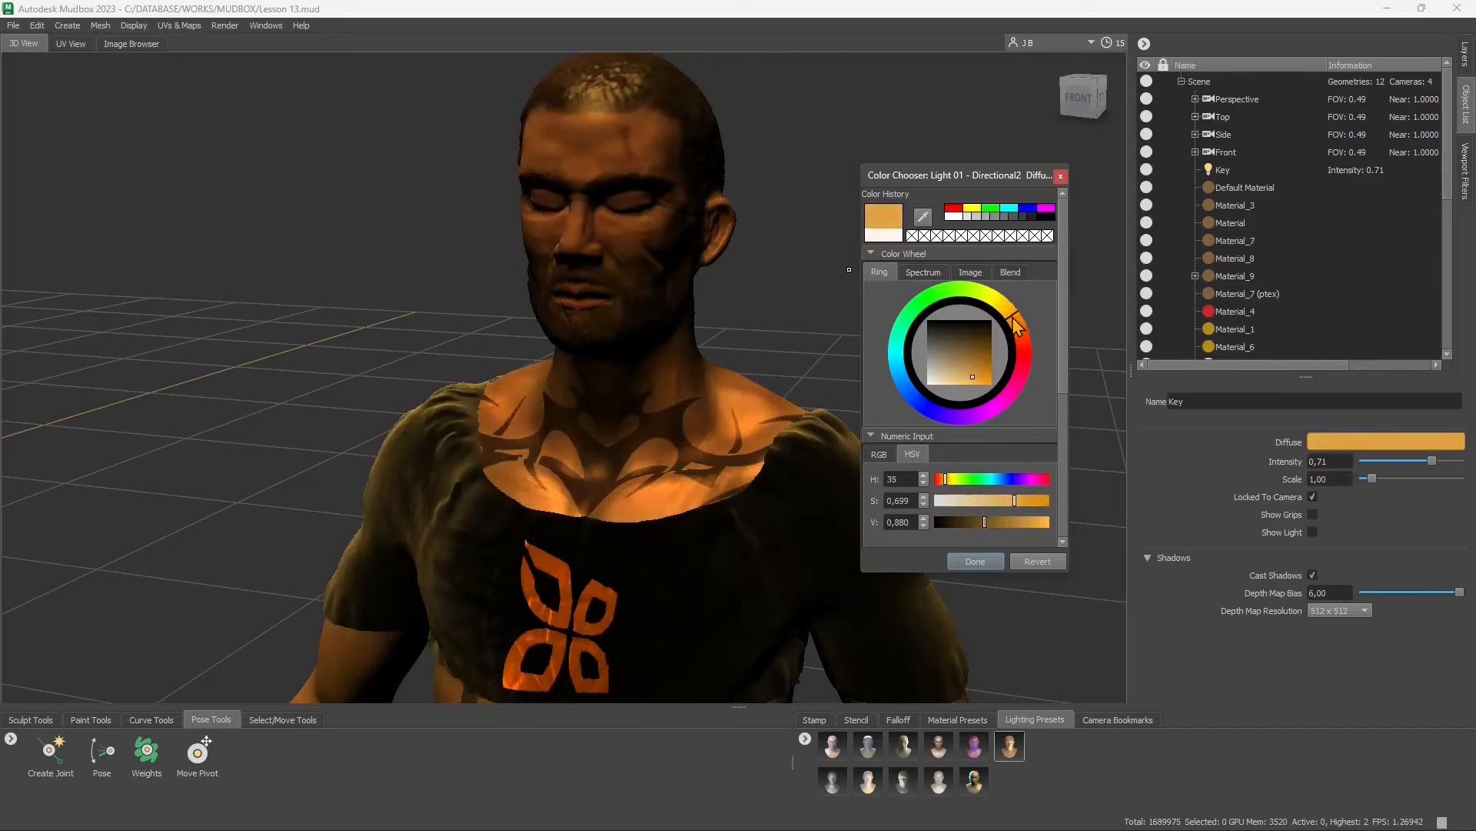
Set the Key light's intensity to 0.93 and scale to 3.11, enable Show Grips and Show Light, and close the colour chooser
{"action": "left_click_drag", "start_coordinate": [1432, 461], "coordinate": [1389, 483]}
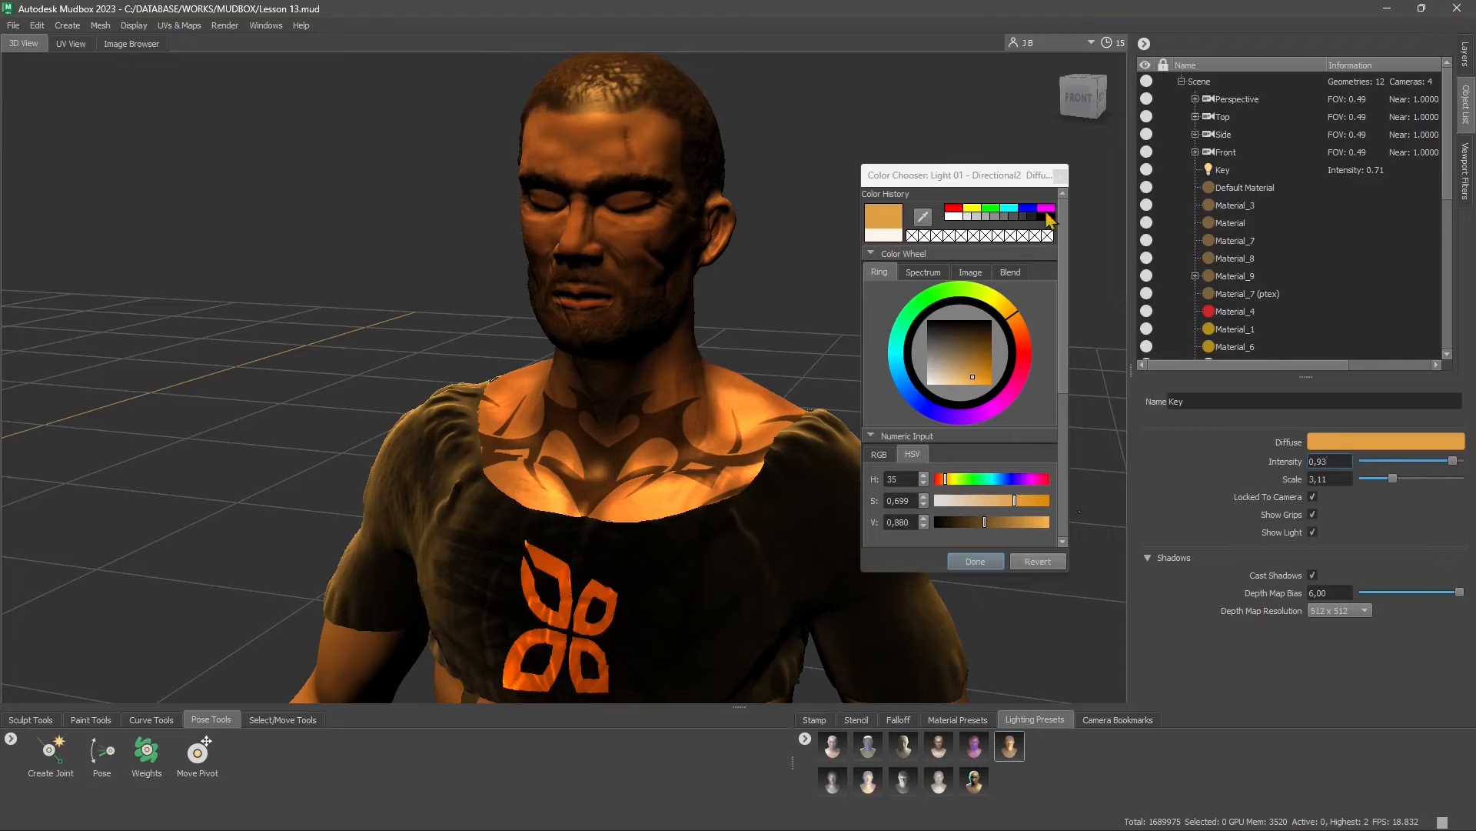
{"action": "left_click", "coordinate": [1061, 175]}
Rotate the Key light with its grips, aiming its arrows toward the character and then steeply downward
{"action": "scroll", "coordinate": [673, 343], "scroll_direction": "down", "scroll_amount": 10}
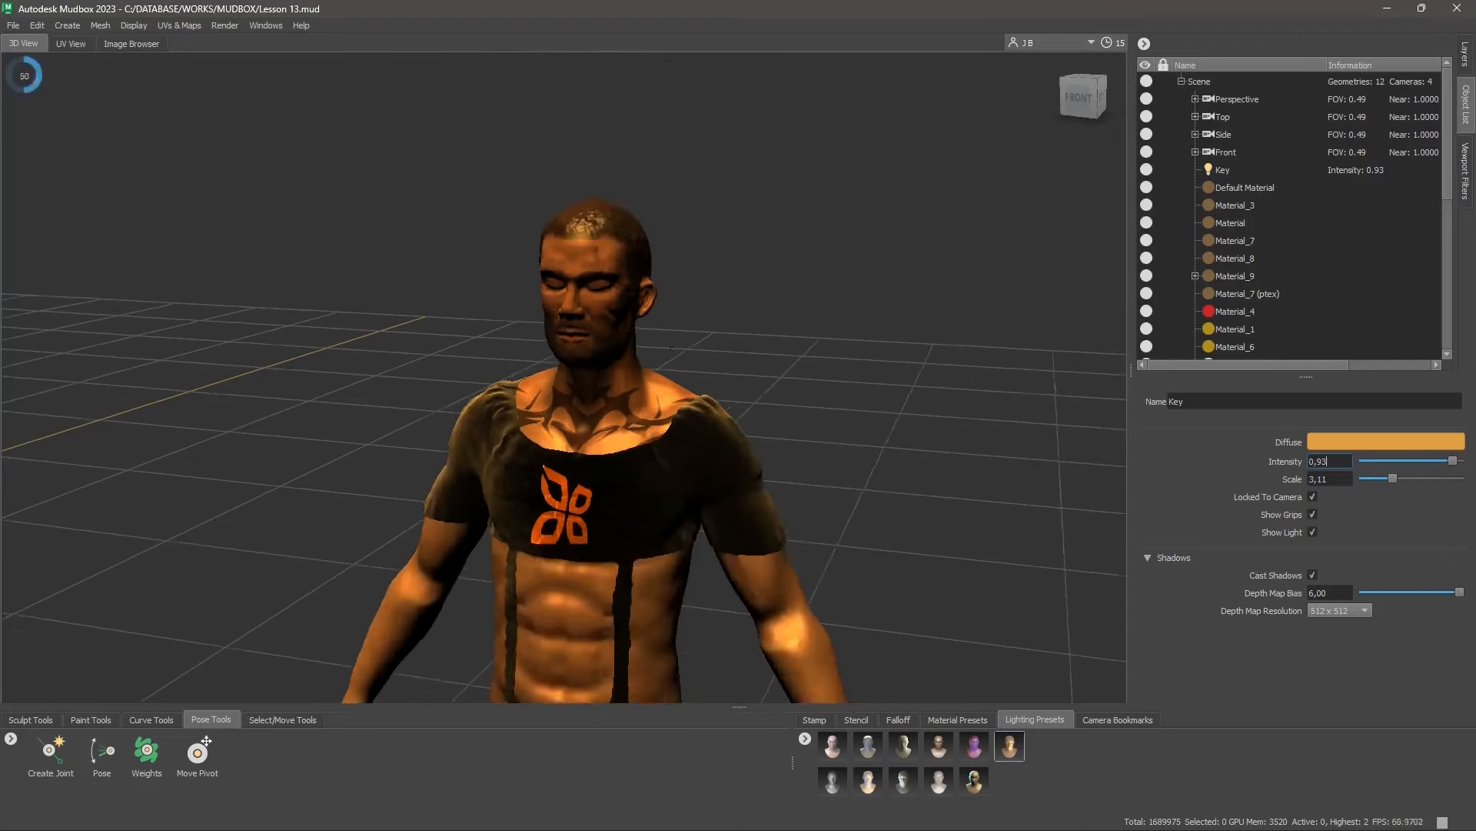
{"action": "scroll", "coordinate": [673, 359], "scroll_direction": "down", "scroll_amount": 6}
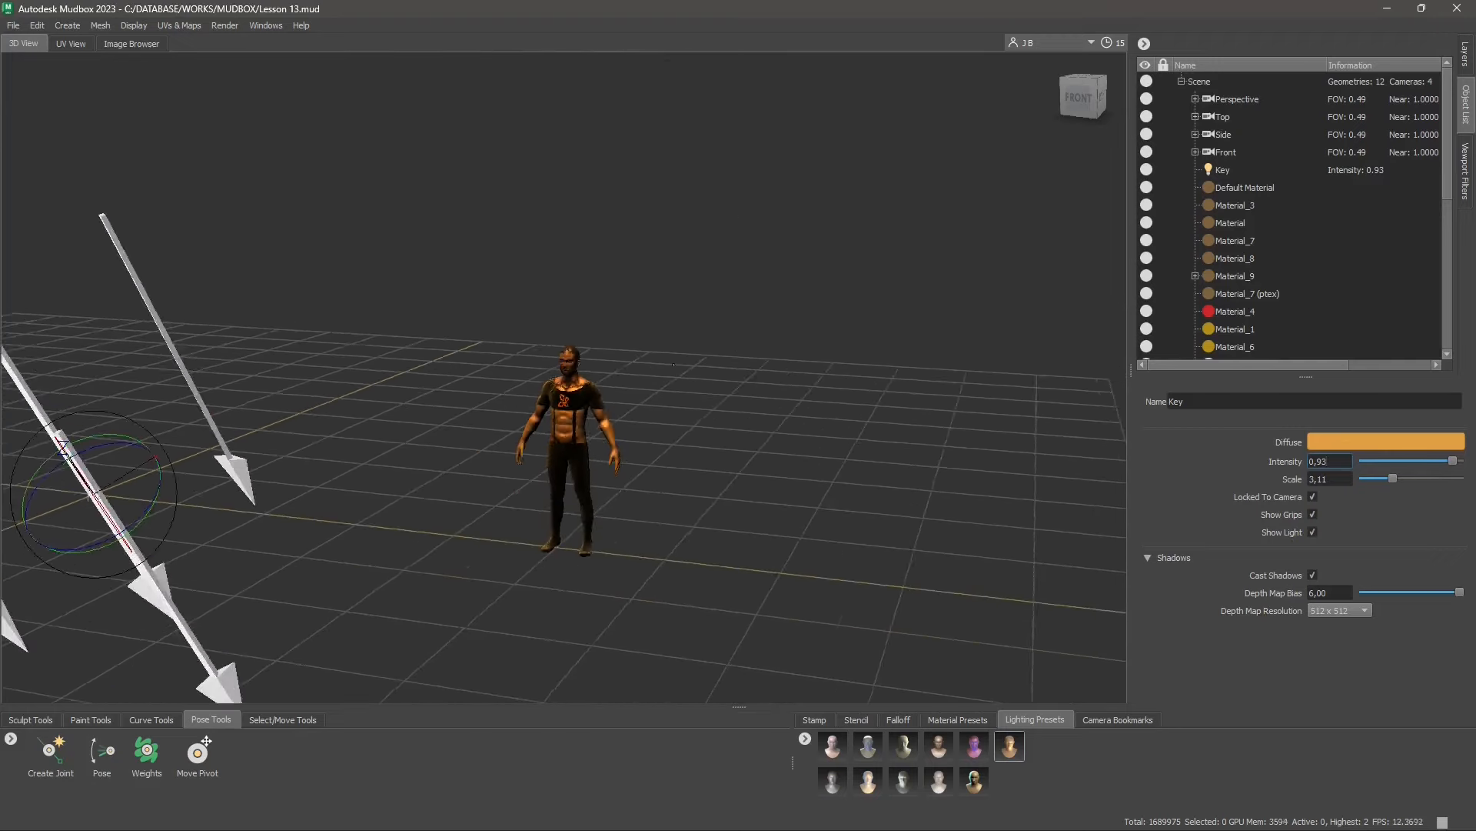
{"action": "middle_click_drag", "start_coordinate": [313, 396], "coordinate": [547, 393], "text": "alt"}
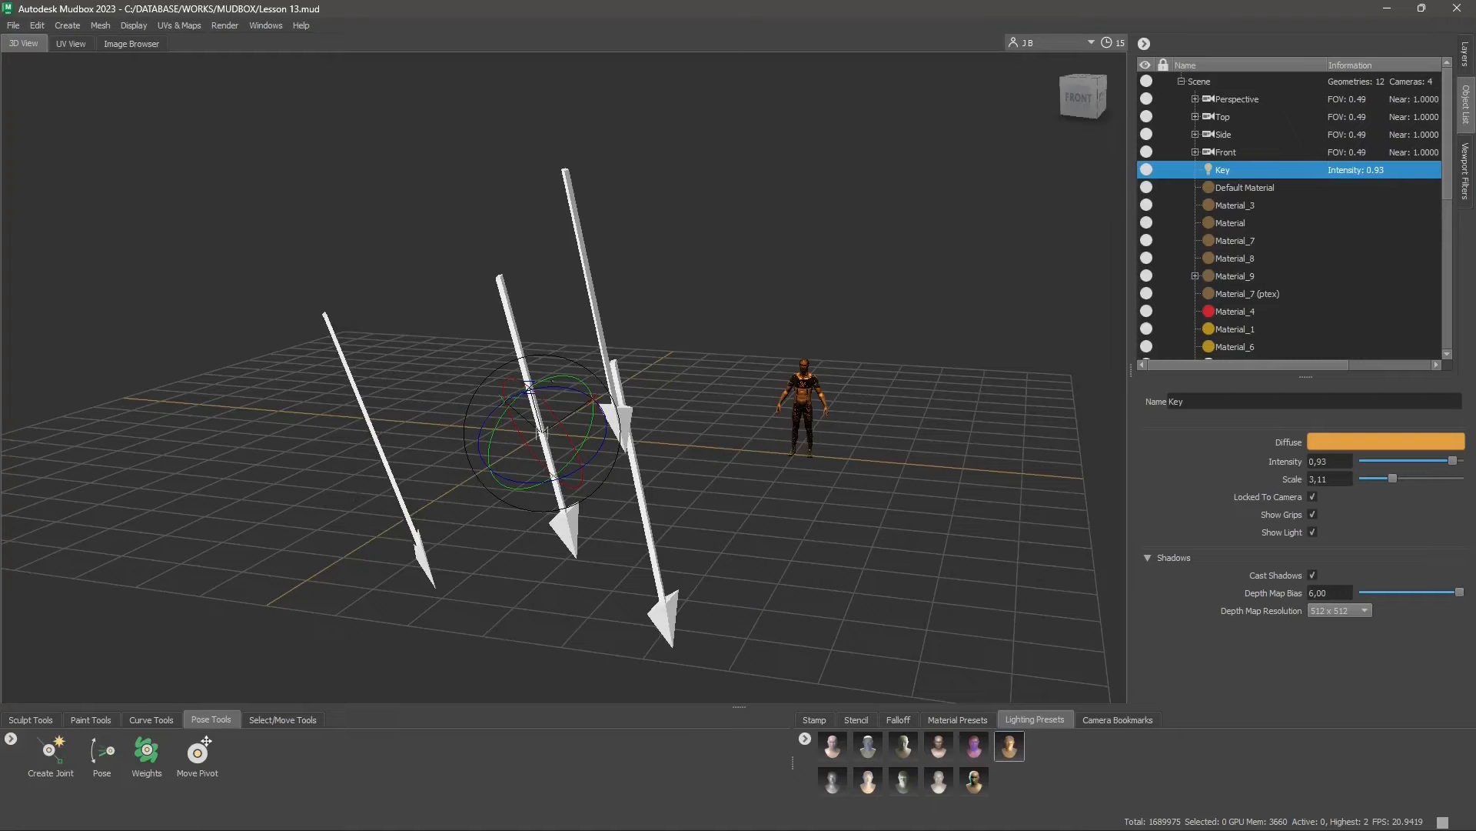
{"action": "left_click_drag", "start_coordinate": [556, 376], "coordinate": [557, 387]}
{"action": "scroll", "coordinate": [557, 387], "scroll_direction": "up", "scroll_amount": 1}
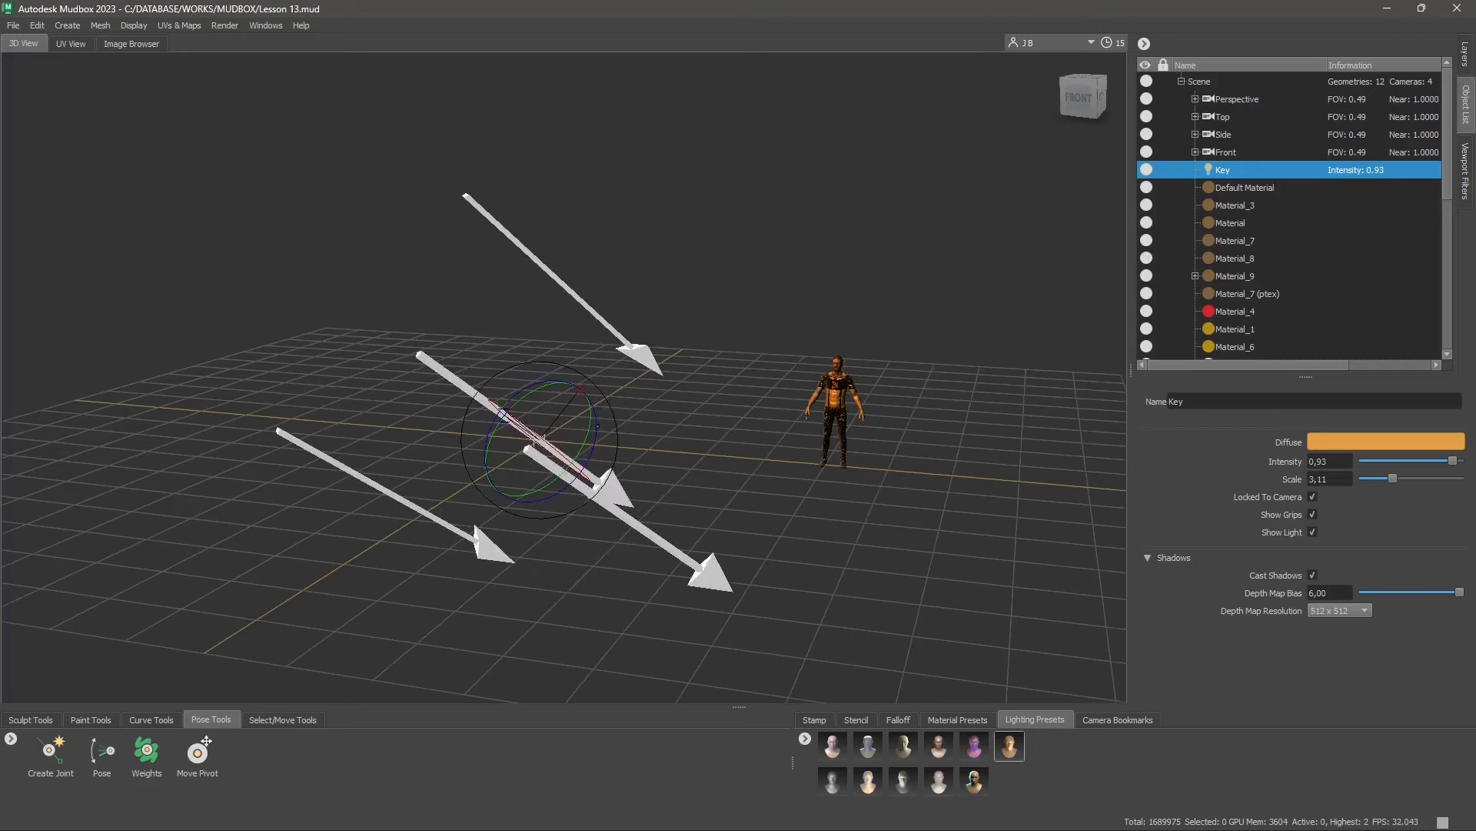
{"action": "left_click_drag", "start_coordinate": [540, 441], "coordinate": [539, 440]}
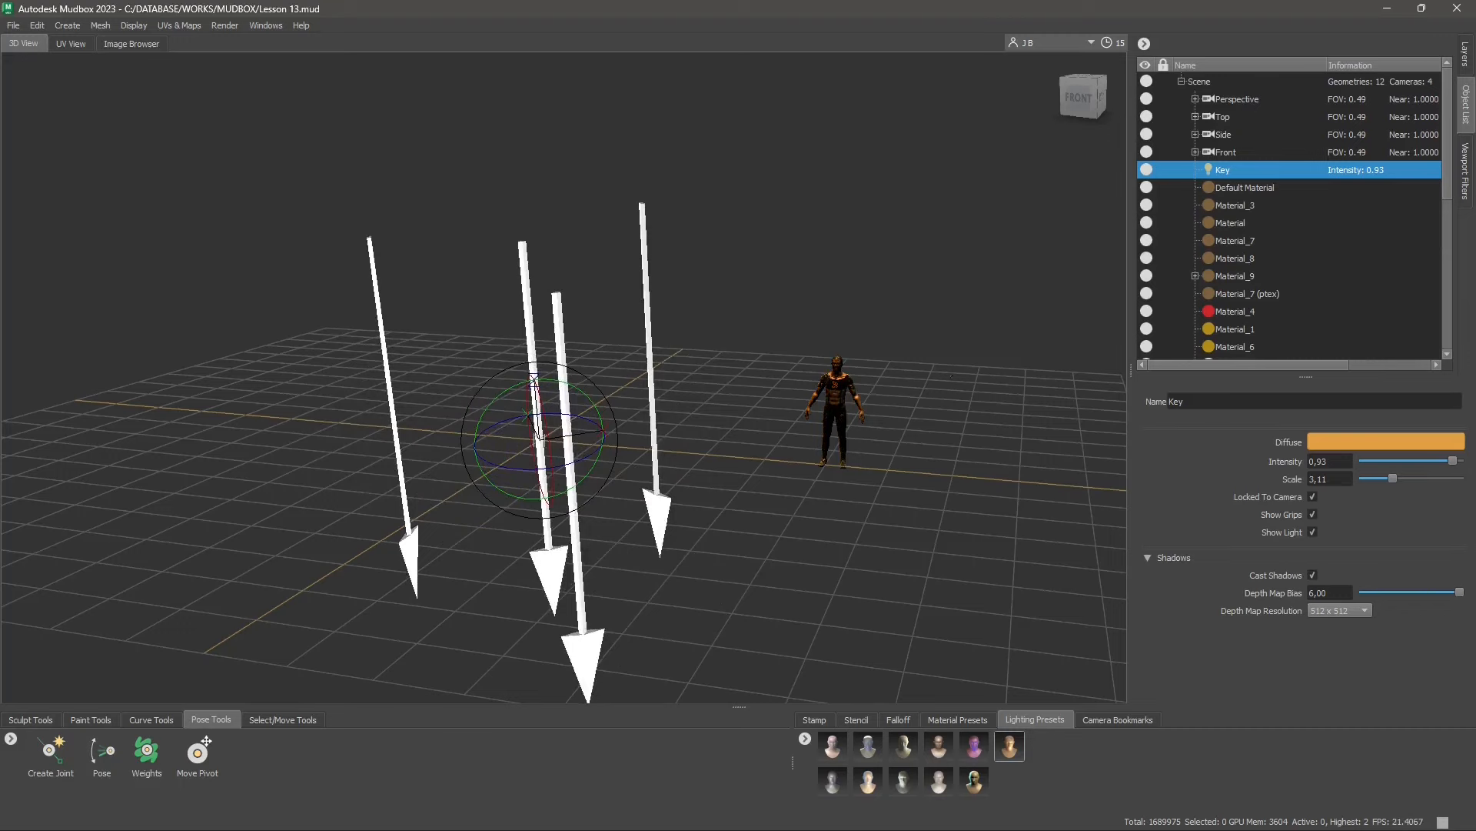
Rotate the Key light with its grips through several angles until its arrows slant diagonally down and light the character's front
{"action": "right_click_drag", "start_coordinate": [952, 376], "coordinate": [1000, 411], "text": "alt"}
{"action": "middle_click_drag", "start_coordinate": [1000, 412], "coordinate": [777, 415], "text": "alt"}
{"action": "right_click_drag", "start_coordinate": [777, 416], "coordinate": [835, 423], "text": "alt"}
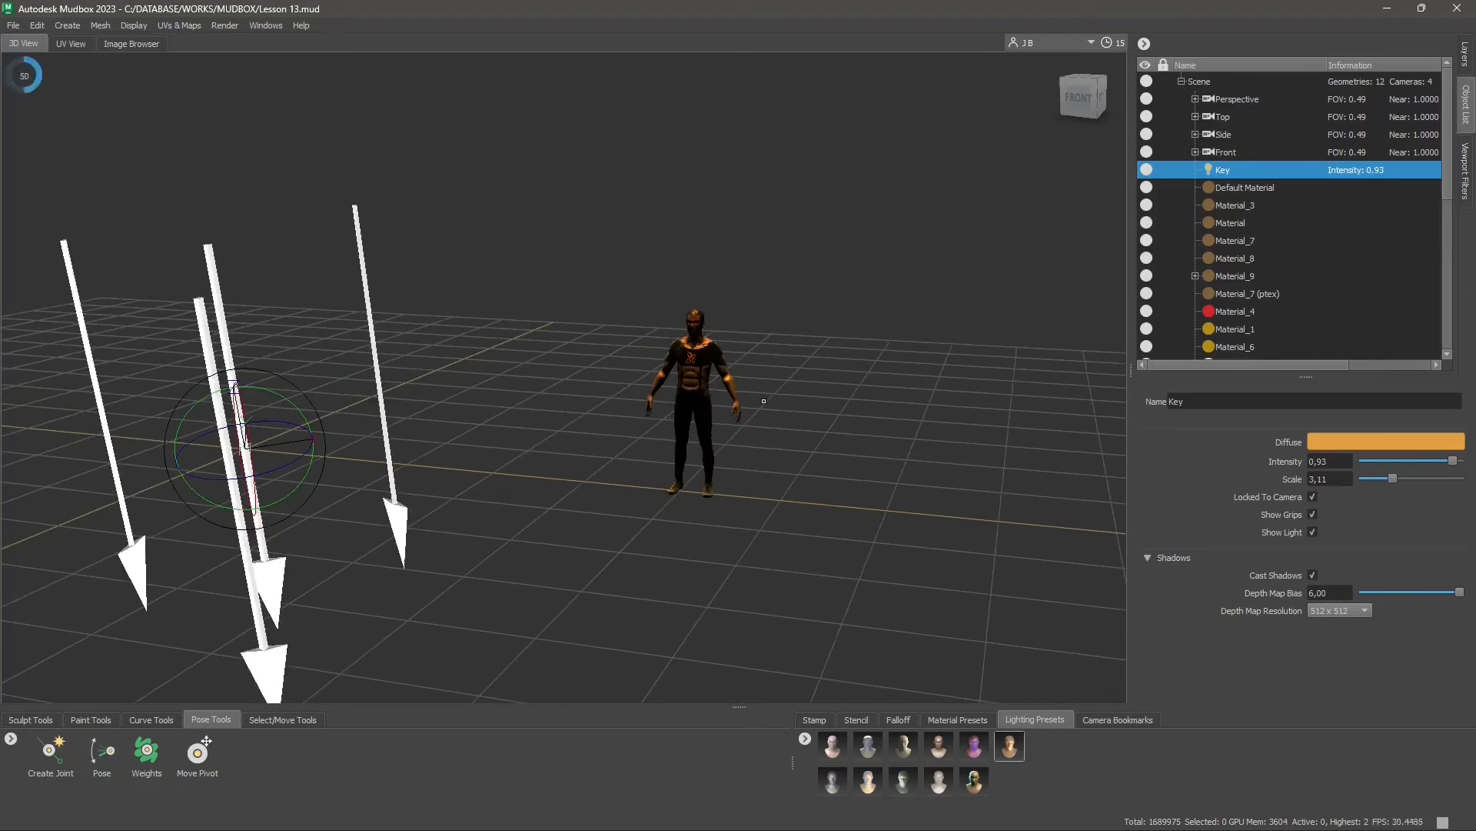
{"action": "middle_click_drag", "start_coordinate": [835, 423], "coordinate": [909, 414], "text": "alt"}
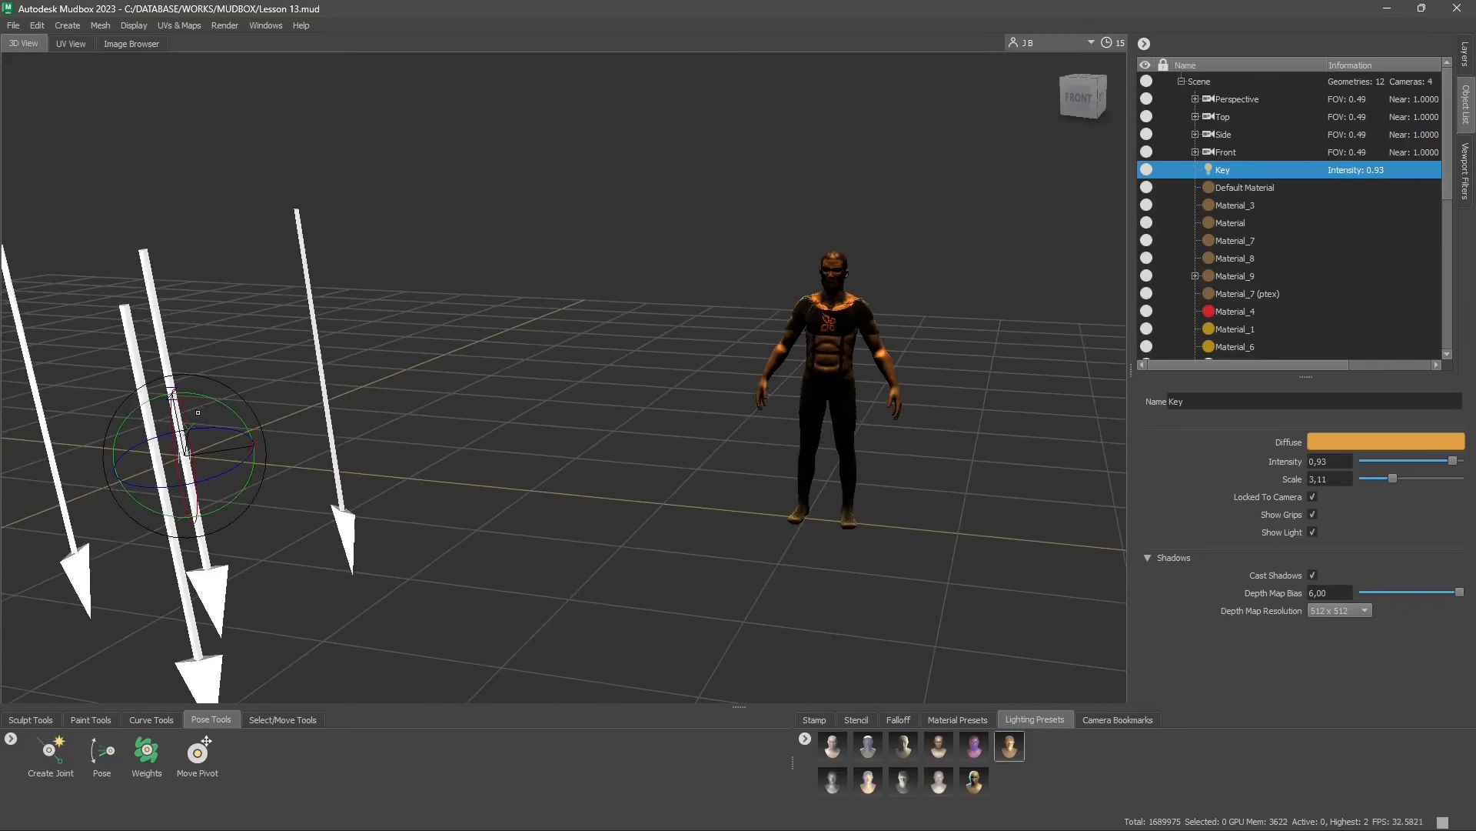
{"action": "left_click_drag", "start_coordinate": [168, 415], "coordinate": [258, 373]}
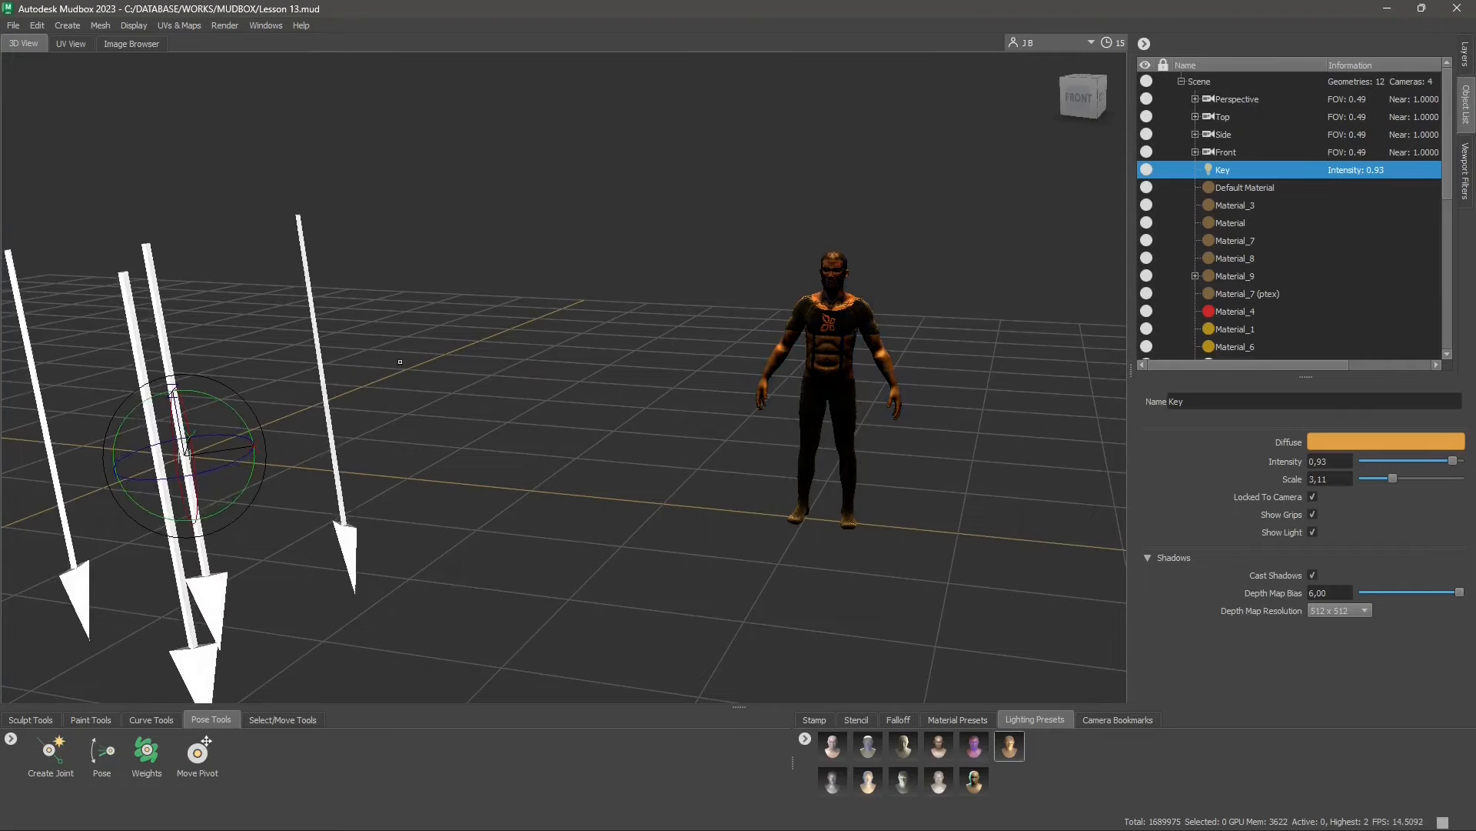
{"action": "left_click_drag", "start_coordinate": [244, 423], "coordinate": [226, 396]}
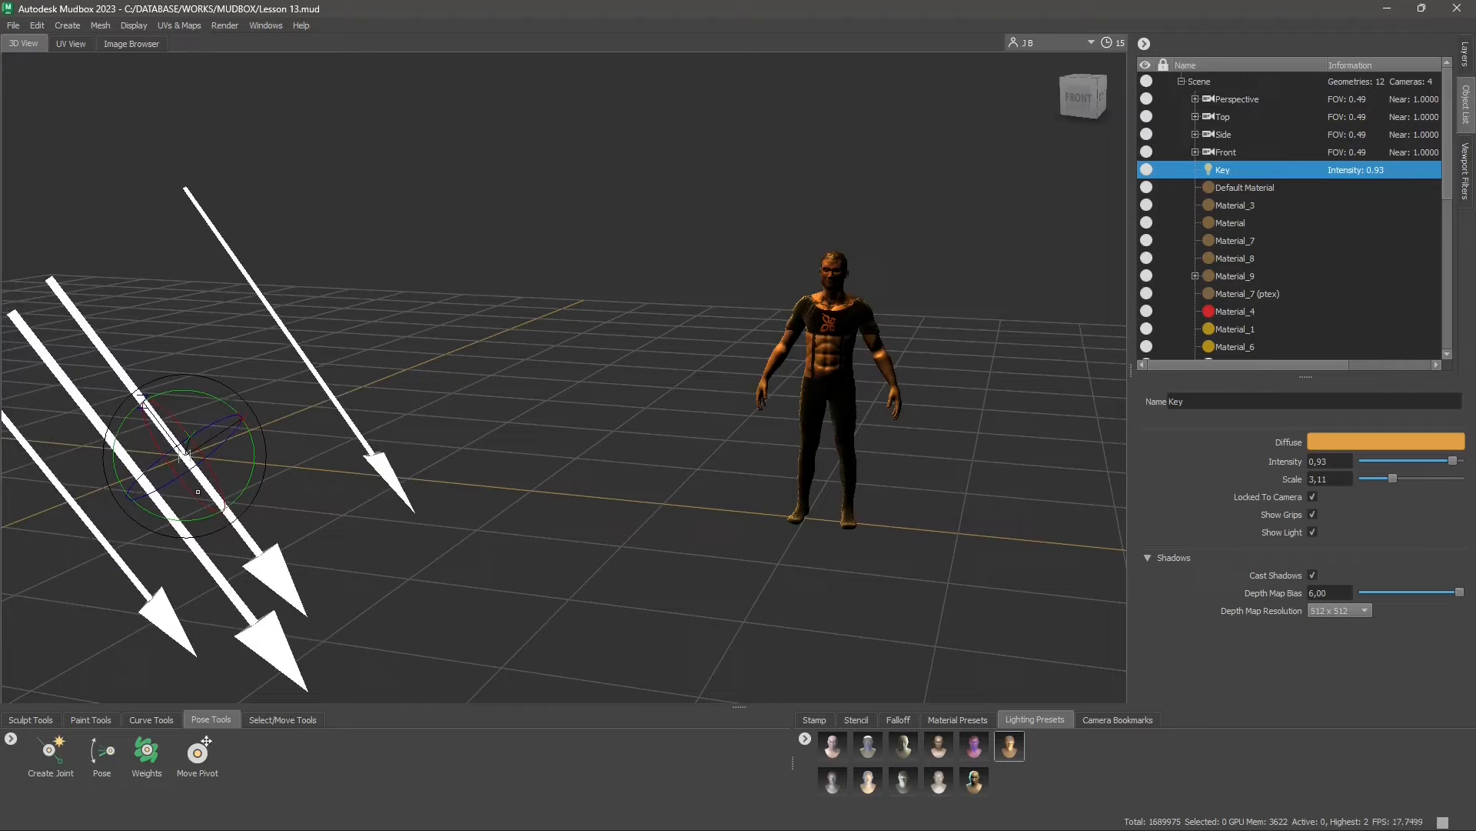
{"action": "left_click_drag", "start_coordinate": [193, 495], "coordinate": [121, 419]}
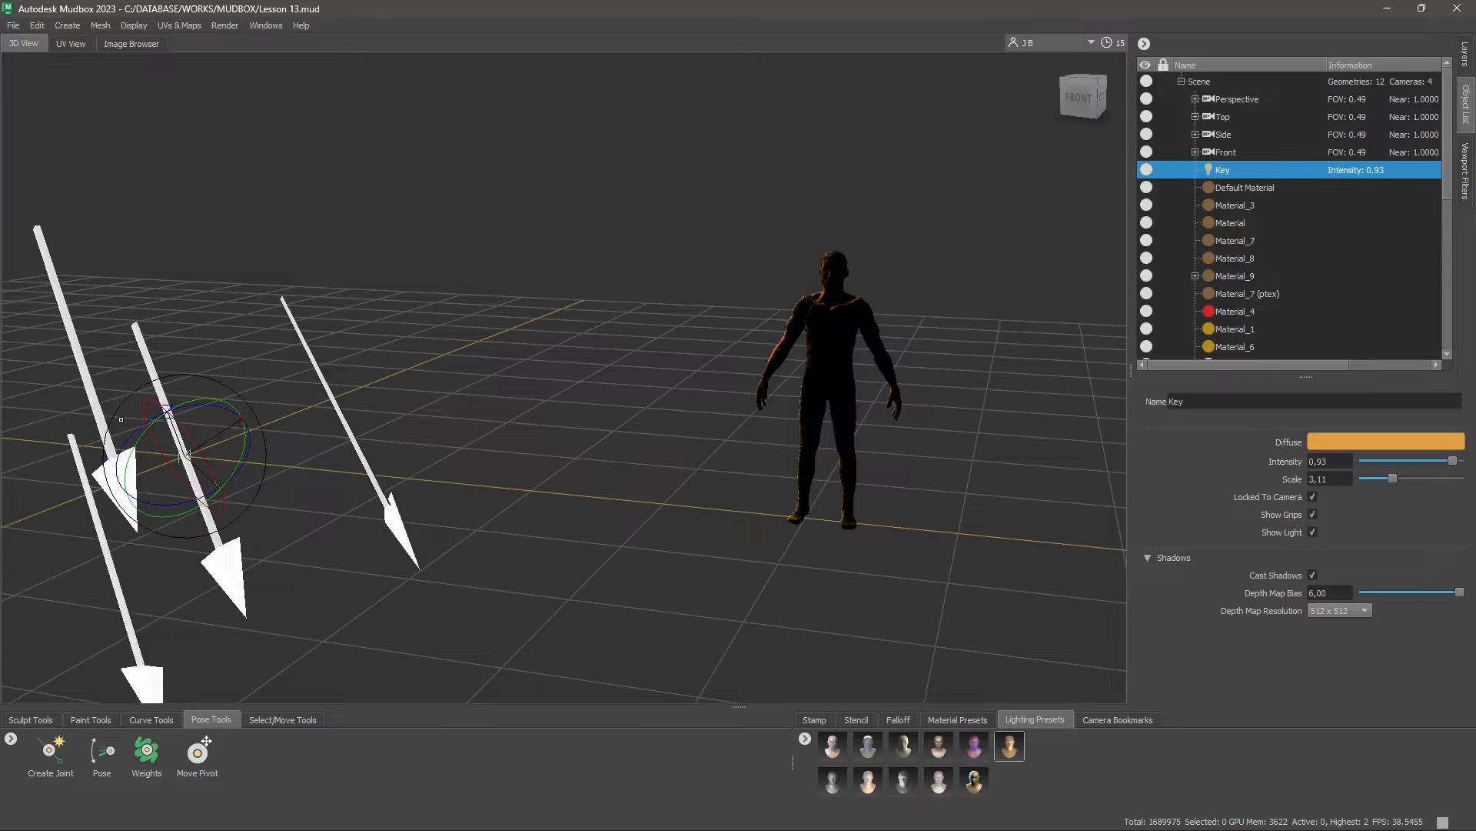
{"action": "left_click_drag", "start_coordinate": [121, 419], "coordinate": [248, 686]}
{"action": "mouse_move", "coordinate": [218, 399]}
{"action": "left_mouse_down"}
{"action": "mouse_move", "coordinate": [241, 420]}
{"action": "mouse_move", "coordinate": [216, 377]}
{"action": "left_mouse_up"}
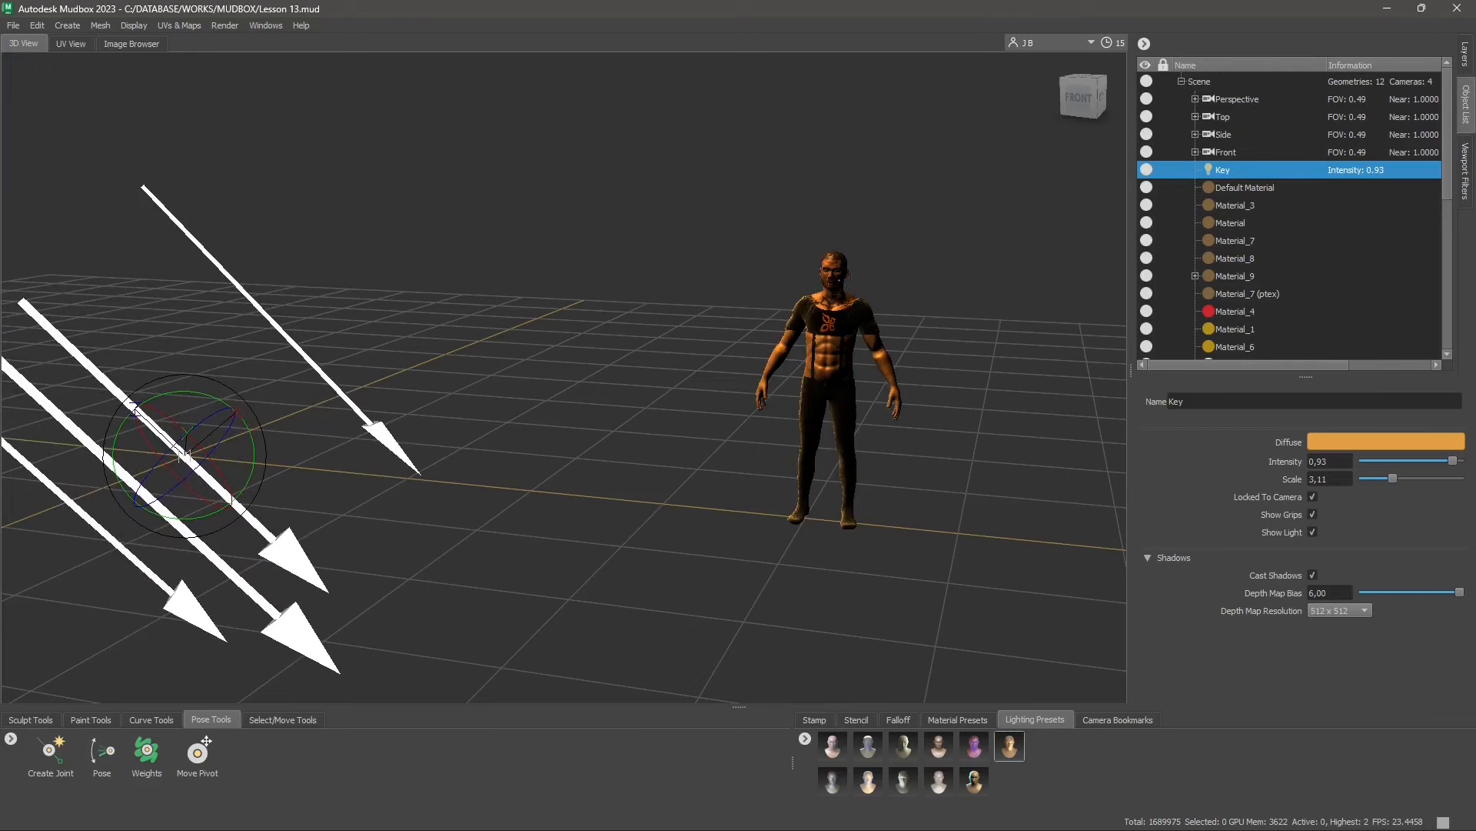
Try the Key light at intensity 0.79 and scale 5.88, turning its Show Light option off and on again
{"action": "right_click_drag", "start_coordinate": [872, 281], "coordinate": [1053, 335], "text": "alt"}
{"action": "middle_click_drag", "start_coordinate": [1069, 339], "coordinate": [800, 395], "text": "alt"}
{"action": "right_click_drag", "start_coordinate": [800, 395], "coordinate": [838, 402], "text": "alt"}
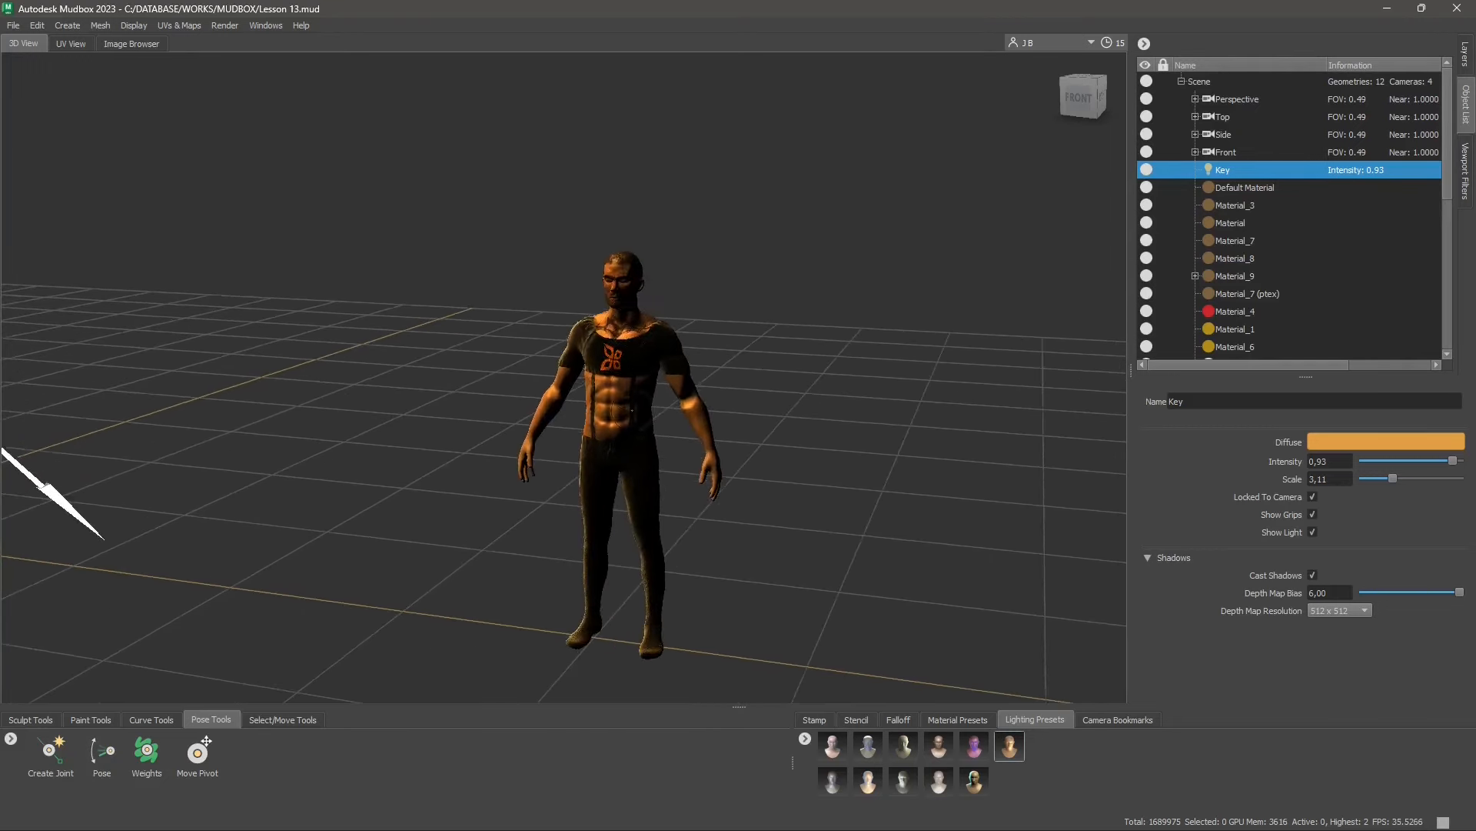
{"action": "left_click_drag", "start_coordinate": [1393, 479], "coordinate": [1424, 498]}
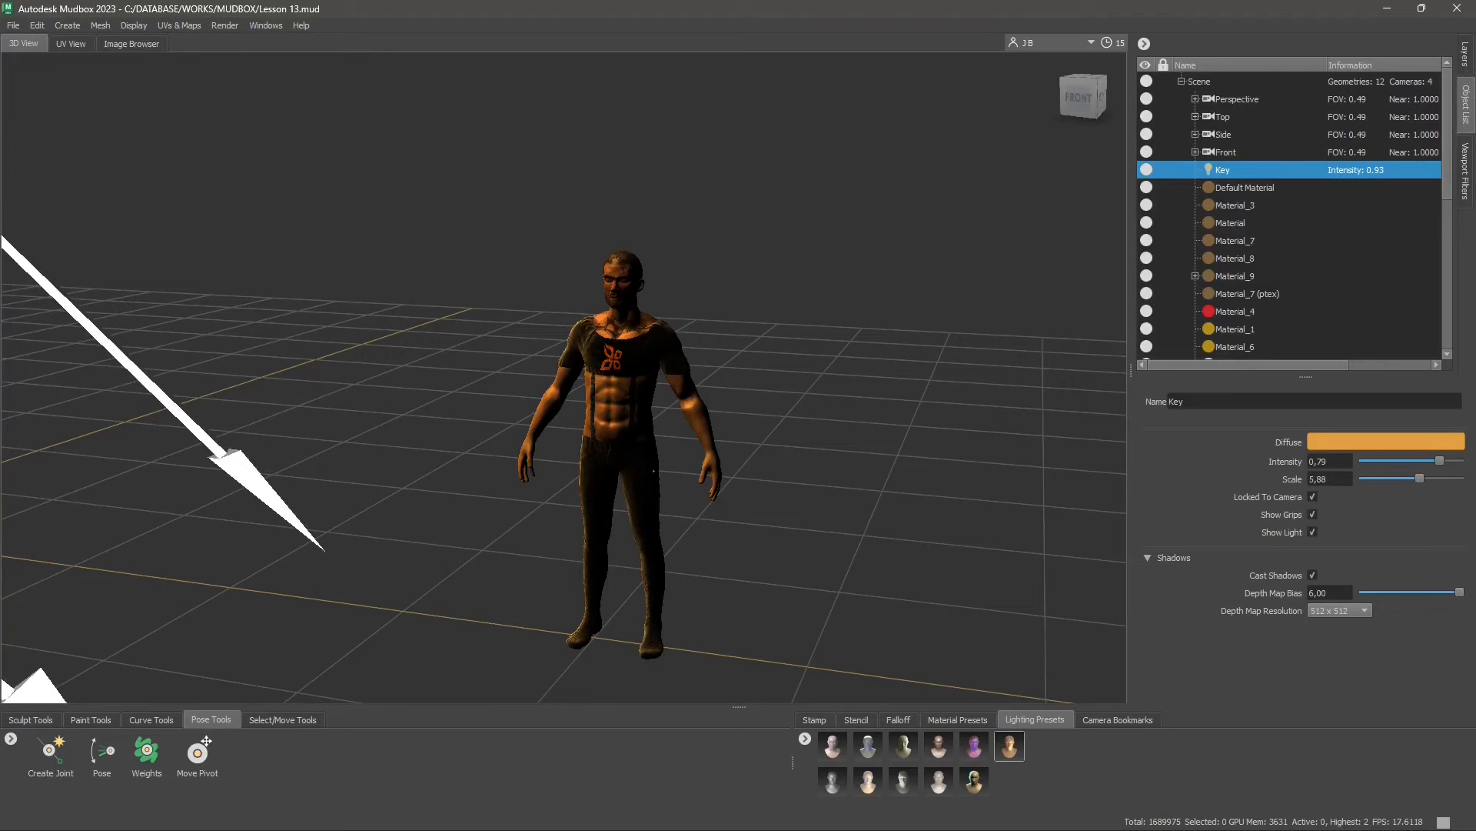
{"action": "left_click", "coordinate": [1313, 531]}
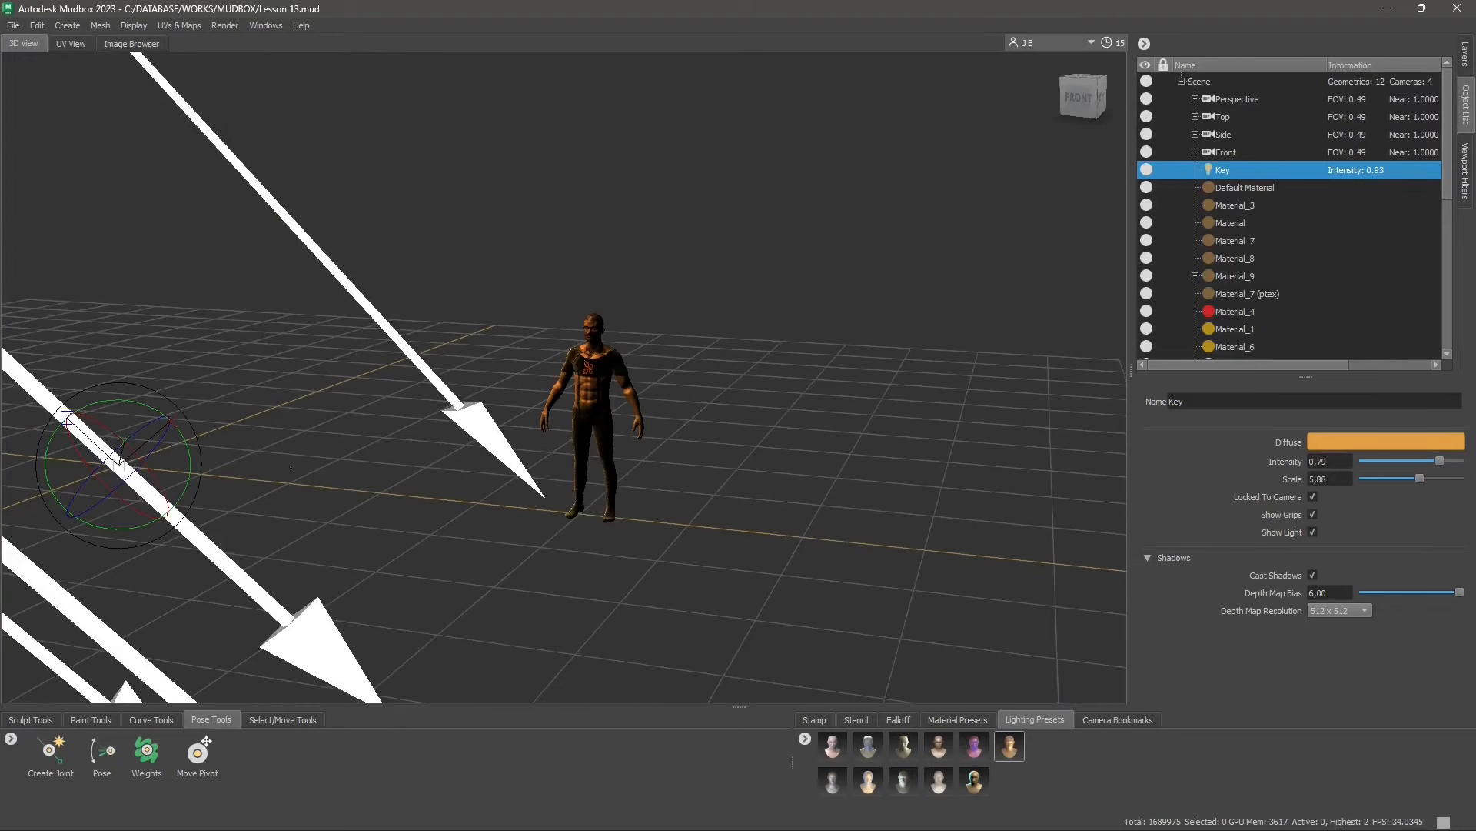
{"action": "left_click", "coordinate": [1314, 531]}
Set the Key light's shadow depth map resolution to 4096 x 4096
{"action": "left_click", "coordinate": [1336, 612]}
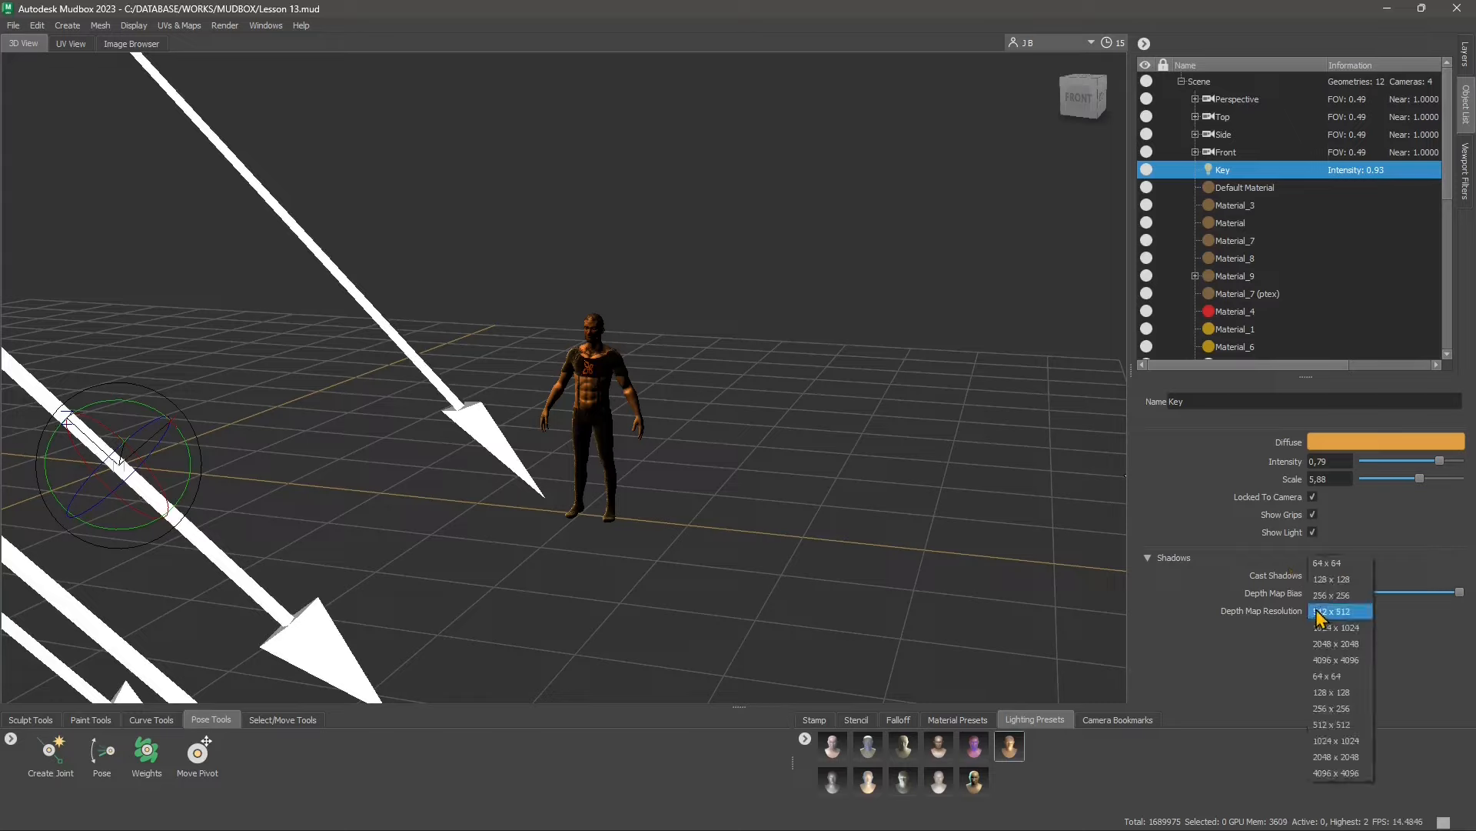
{"action": "left_click", "coordinate": [1326, 660]}
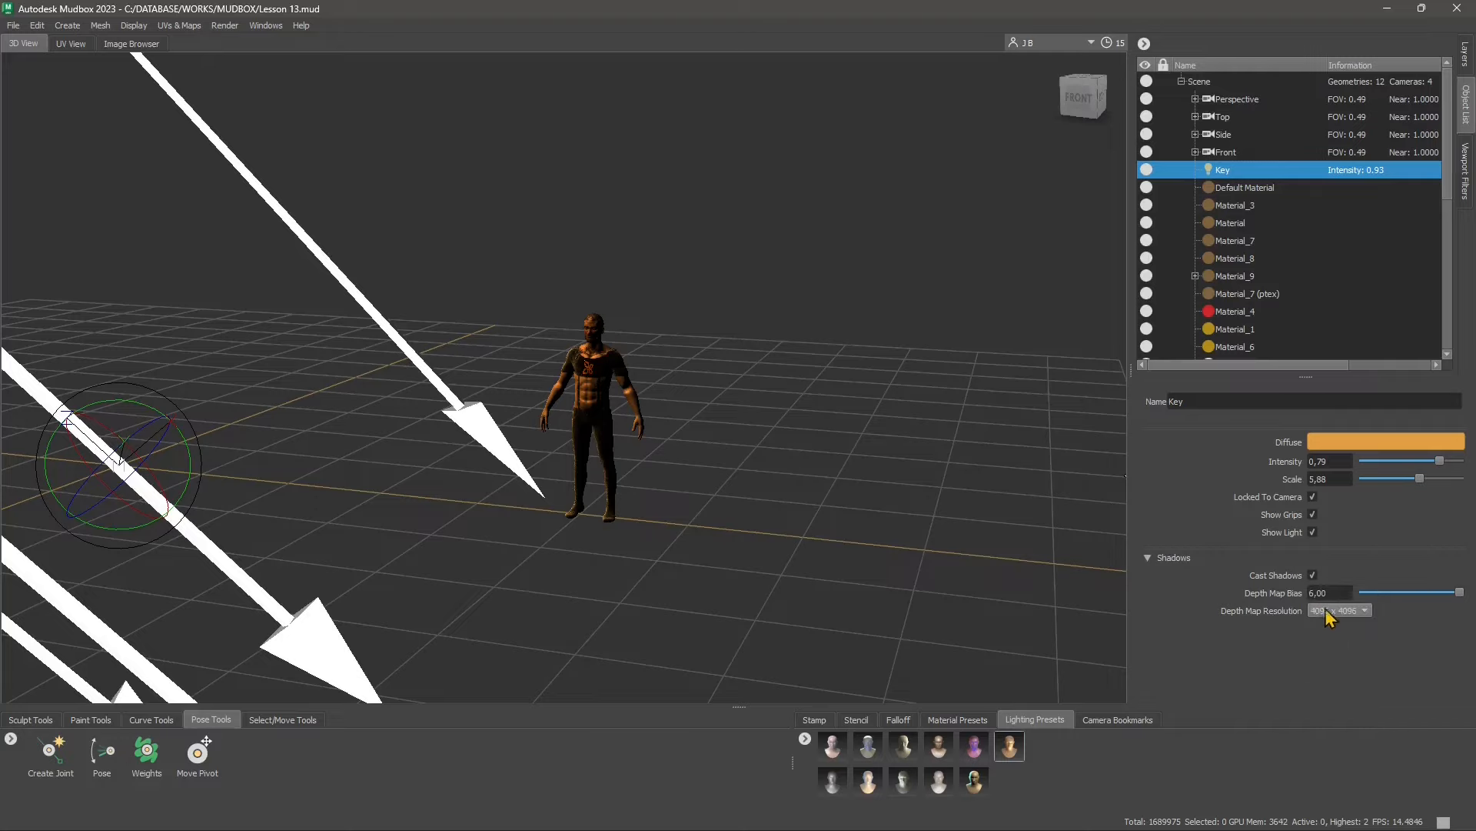
{"action": "right_click_drag", "start_coordinate": [567, 382], "coordinate": [648, 436], "text": "alt"}
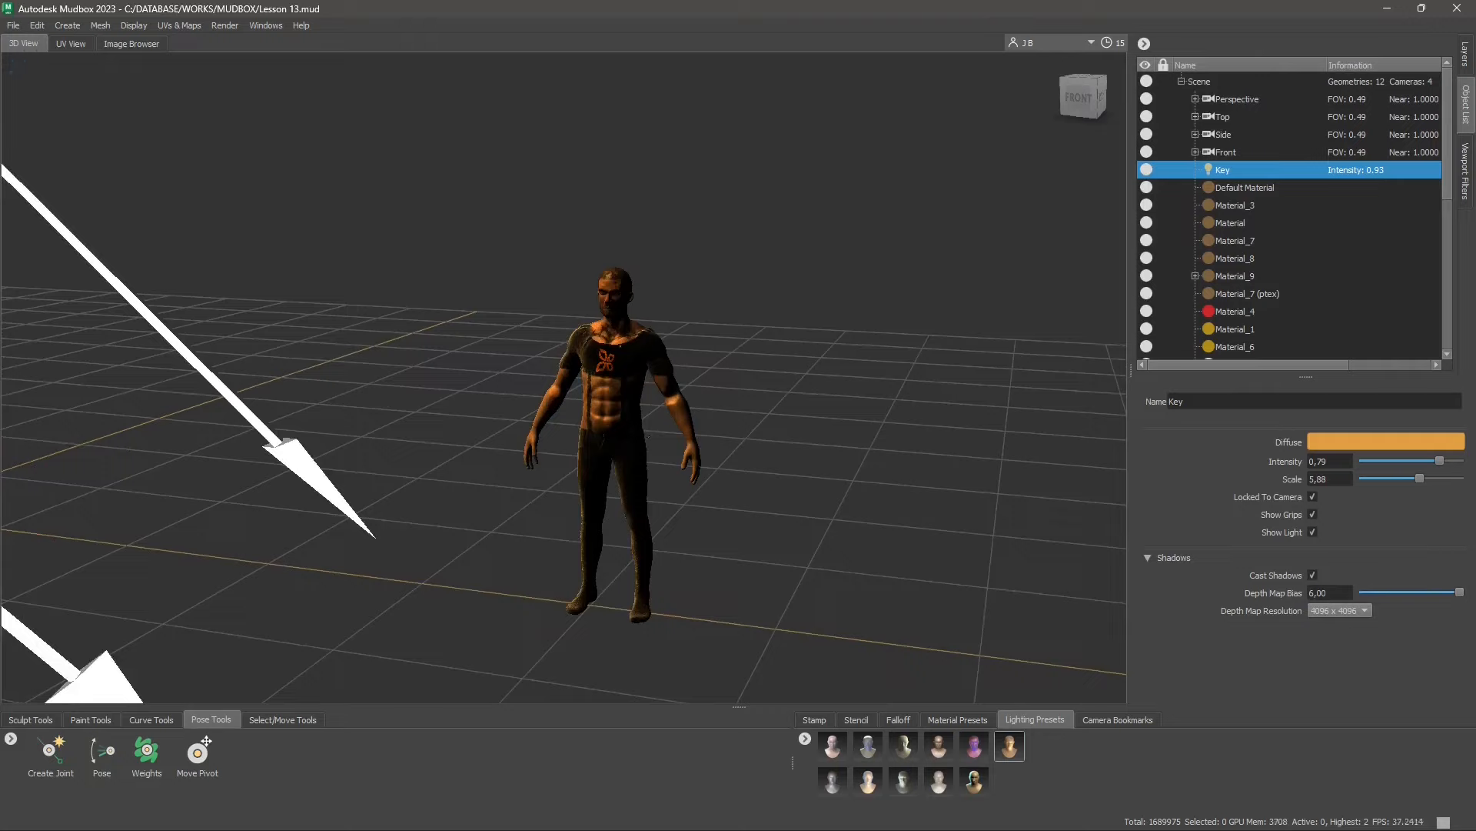
{"action": "left_click", "coordinate": [1329, 612]}
{"action": "left_click", "coordinate": [1334, 618]}
Create a plane mesh in the scene as a surface for receiving the character's shadow
{"action": "left_click", "coordinate": [67, 25]}
{"action": "mouse_move", "coordinate": [80, 43]}
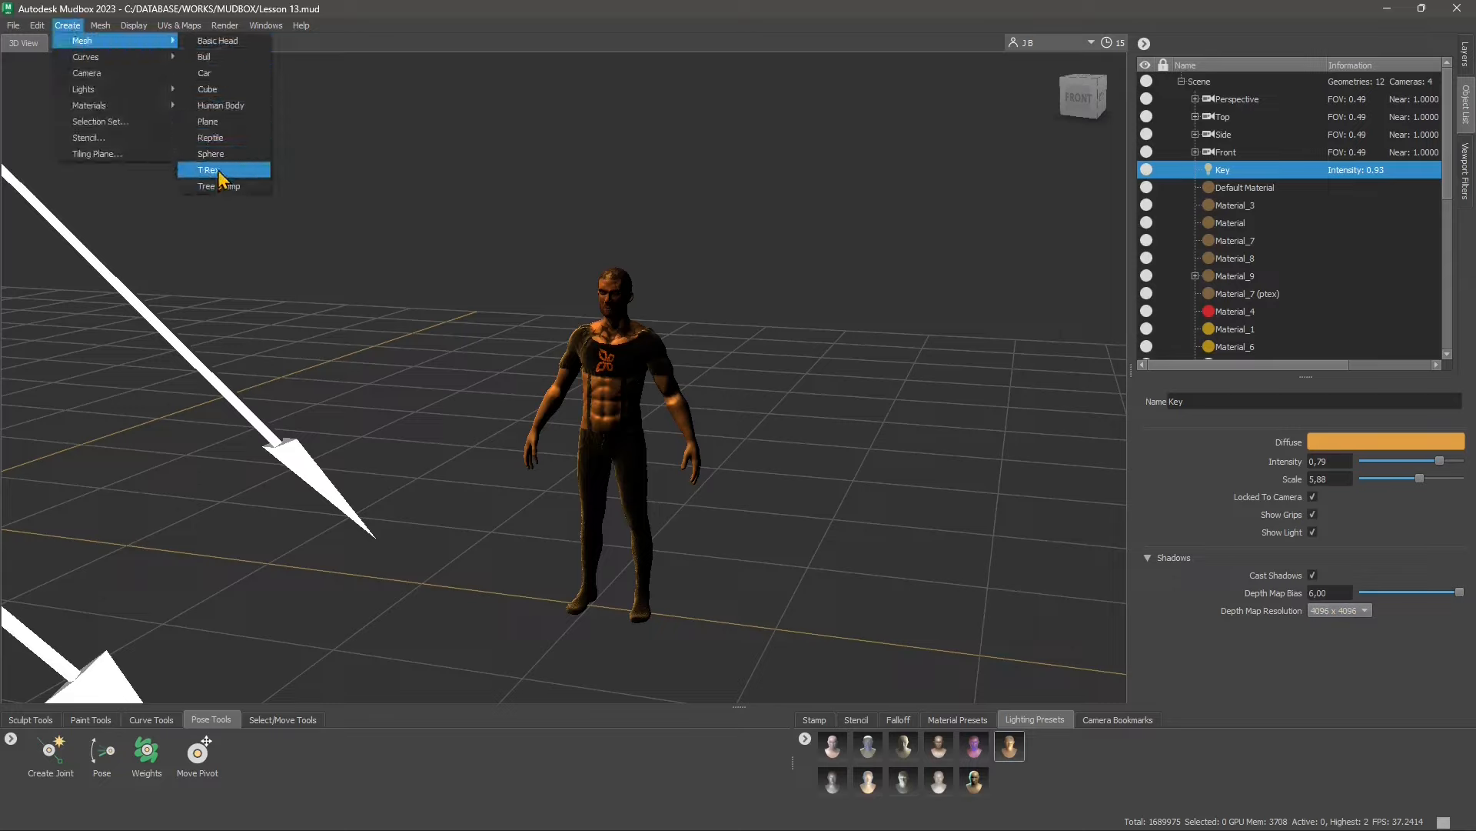
{"action": "left_click", "coordinate": [208, 122]}
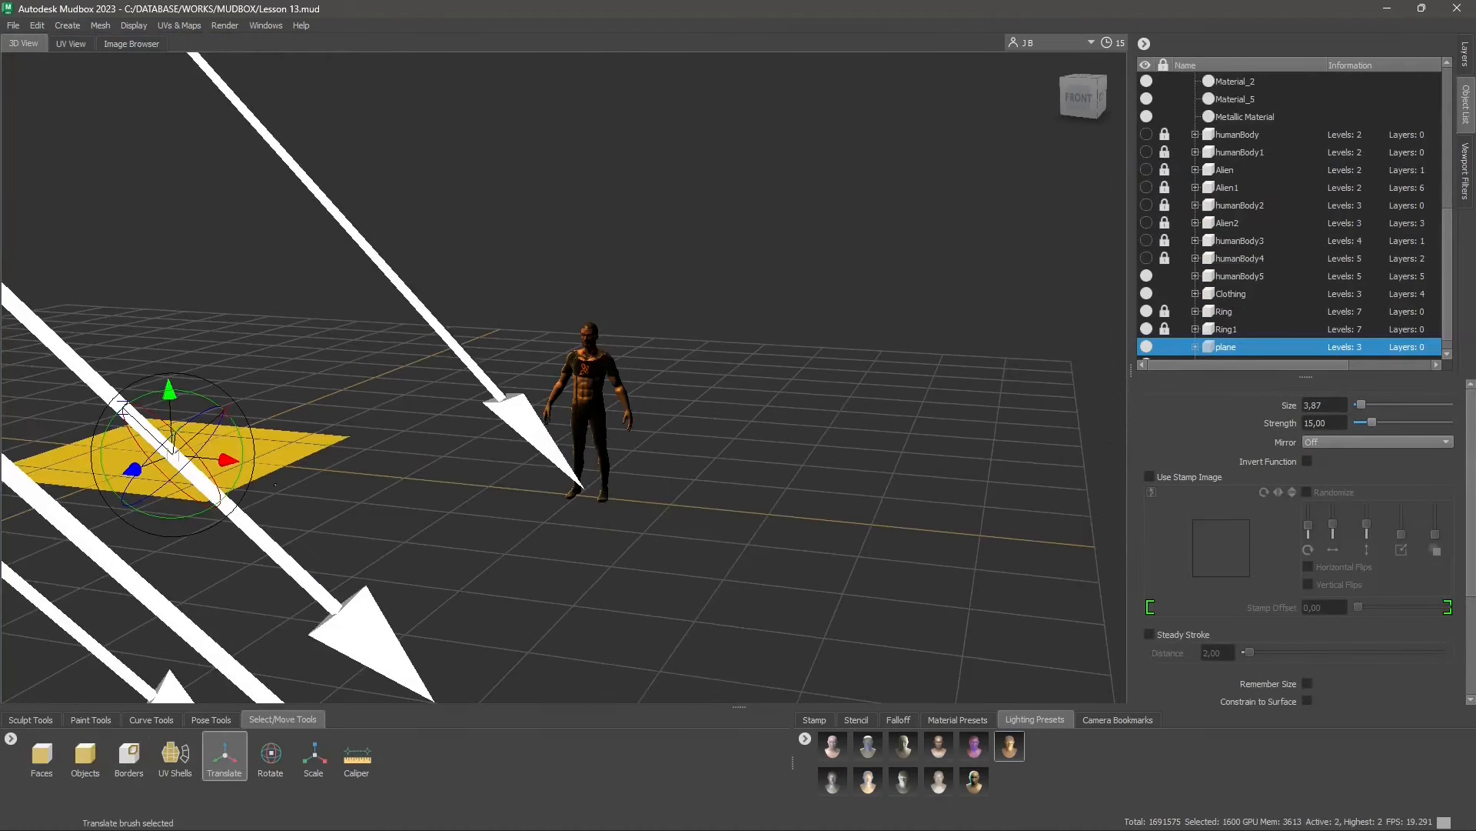
{"action": "left_click_drag", "start_coordinate": [423, 485], "coordinate": [316, 549], "text": "alt"}
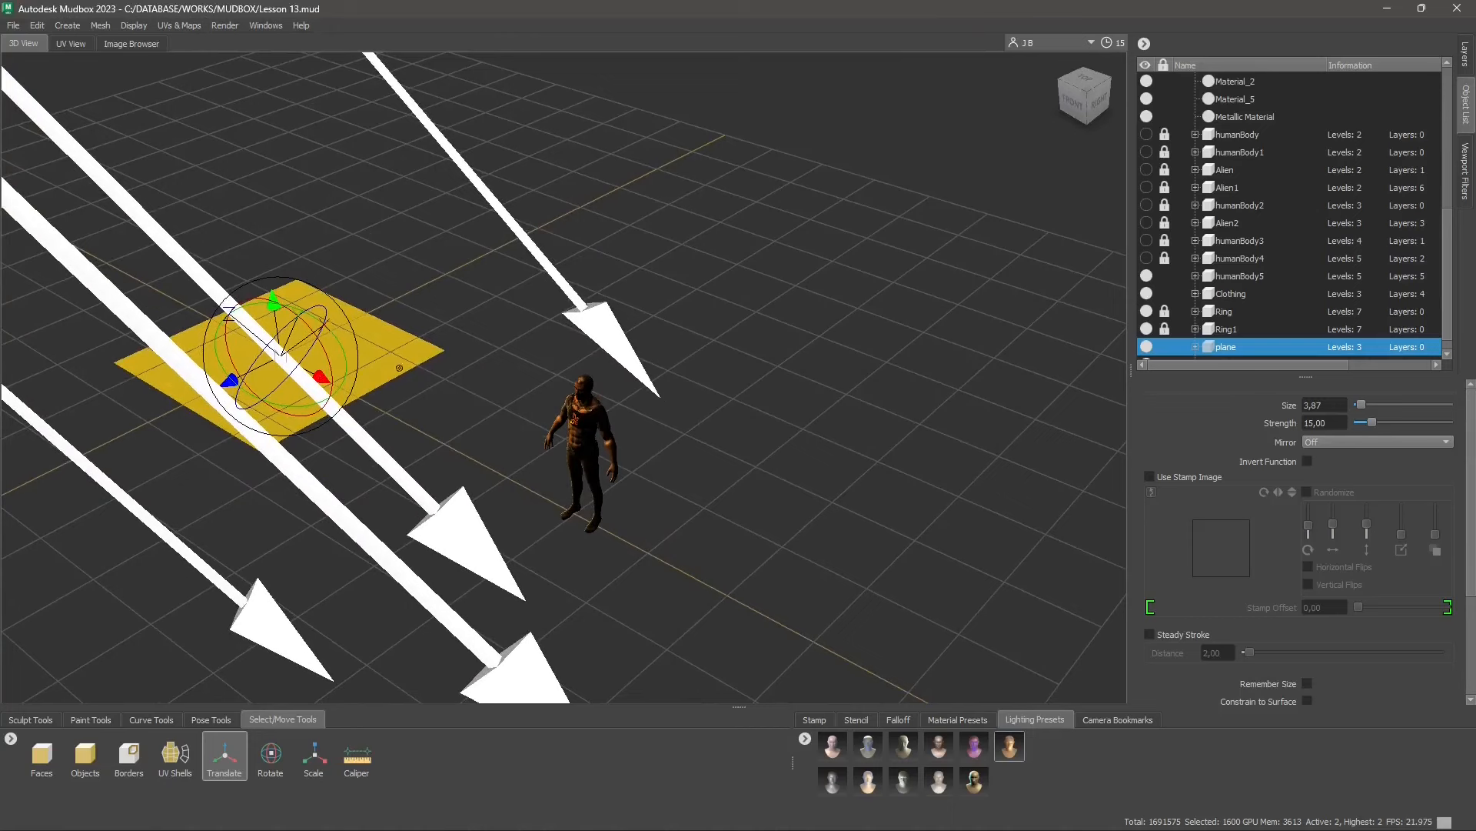
{"action": "left_click_drag", "start_coordinate": [389, 316], "coordinate": [396, 266], "text": "alt"}
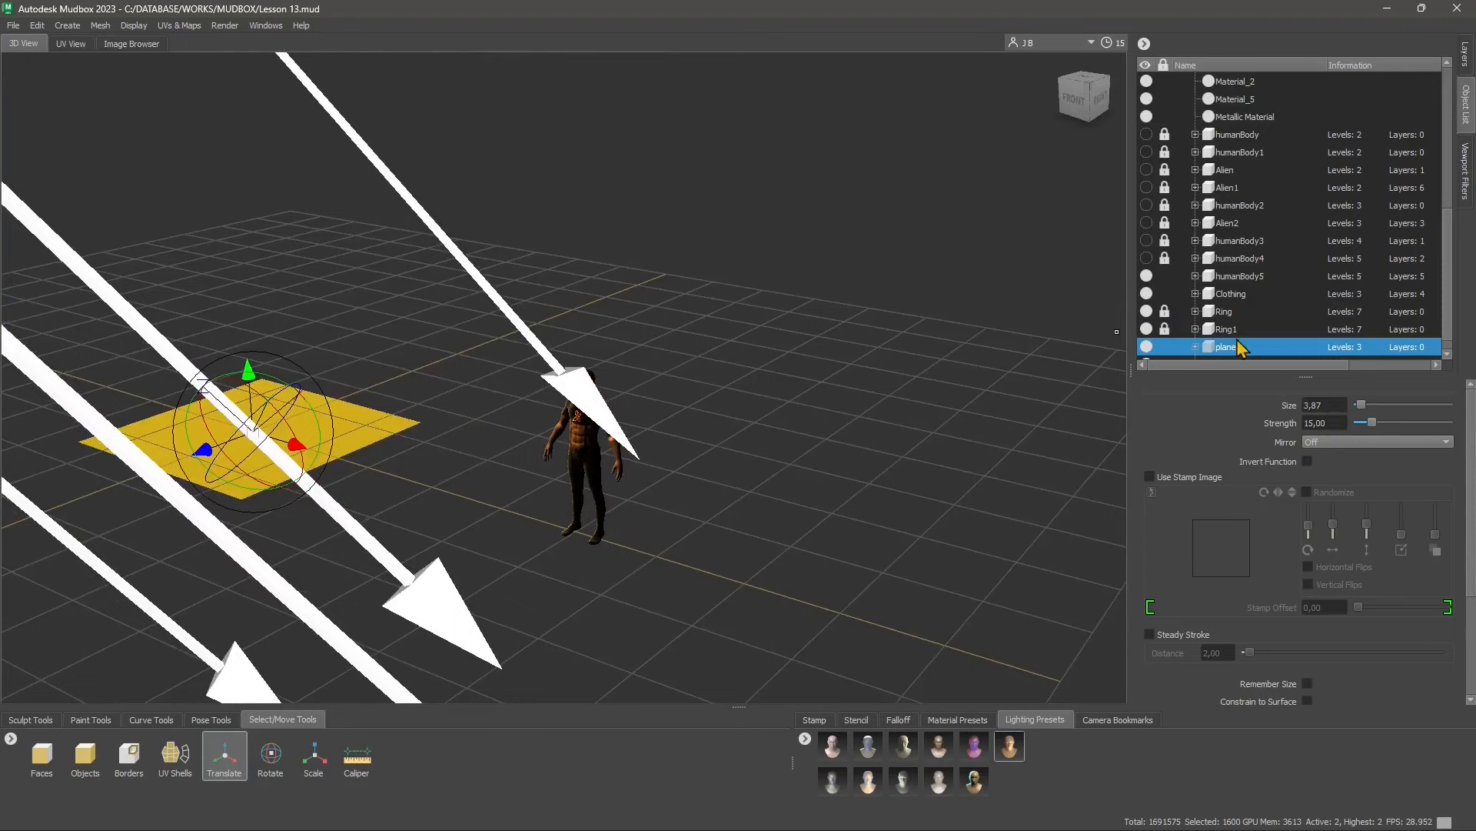
Select the Key light and turn off its Show Grips and Show Light options
{"action": "scroll", "coordinate": [1267, 294], "scroll_direction": "up", "scroll_amount": 5}
{"action": "left_click", "coordinate": [1223, 170]}
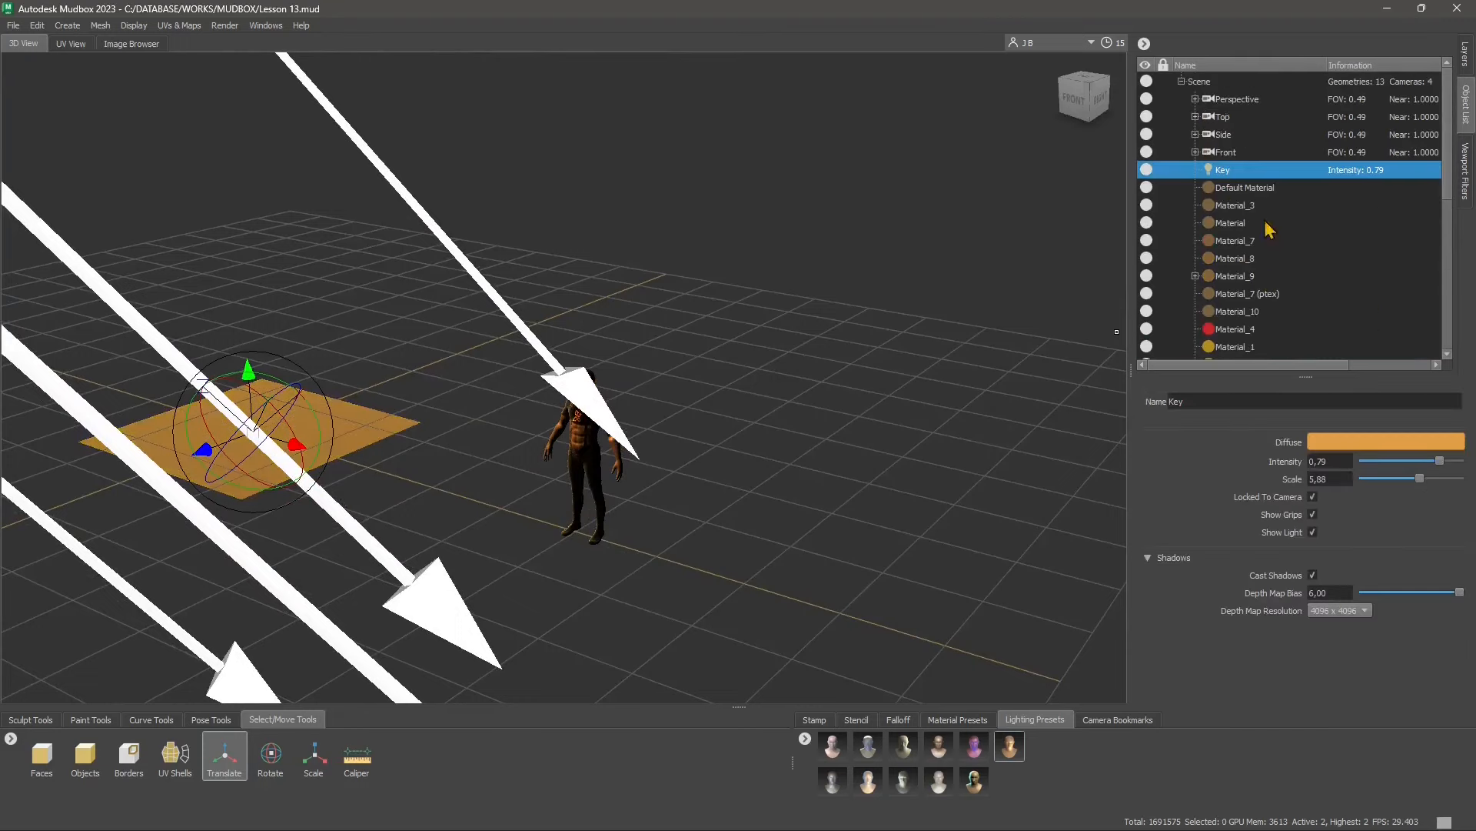
{"action": "left_click", "coordinate": [1312, 513]}
{"action": "left_click", "coordinate": [1313, 532]}
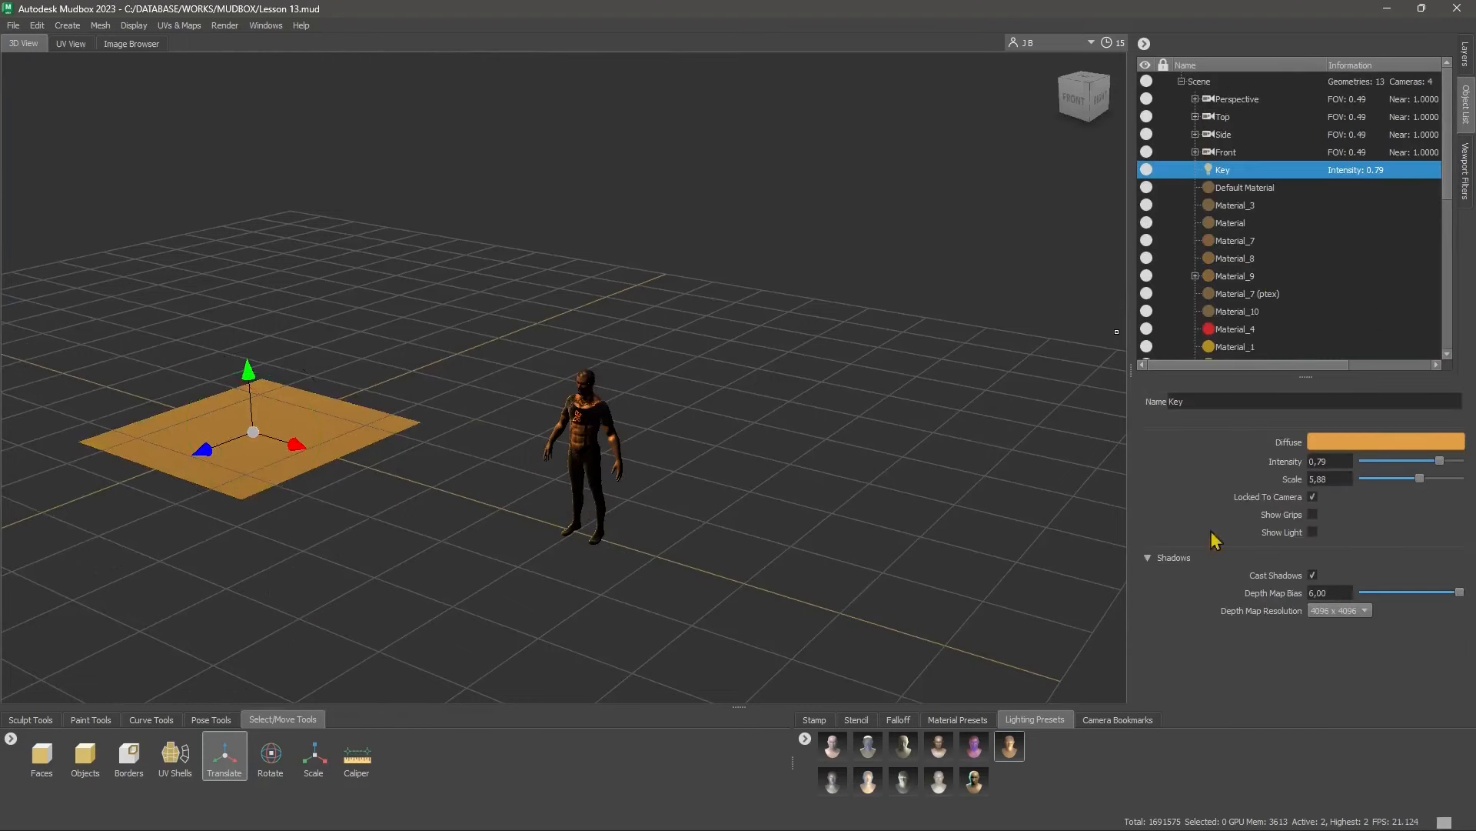
Move the plane under the character's feet and set the Key light's intensity to 1.00 and scale to 3.19
{"action": "left_click_drag", "start_coordinate": [253, 432], "coordinate": [592, 536]}
{"action": "right_click_drag", "start_coordinate": [583, 554], "coordinate": [796, 548], "text": "alt"}
{"action": "middle_click_drag", "start_coordinate": [795, 547], "coordinate": [792, 392], "text": "alt"}
{"action": "left_click_drag", "start_coordinate": [792, 392], "coordinate": [836, 404], "text": "alt"}
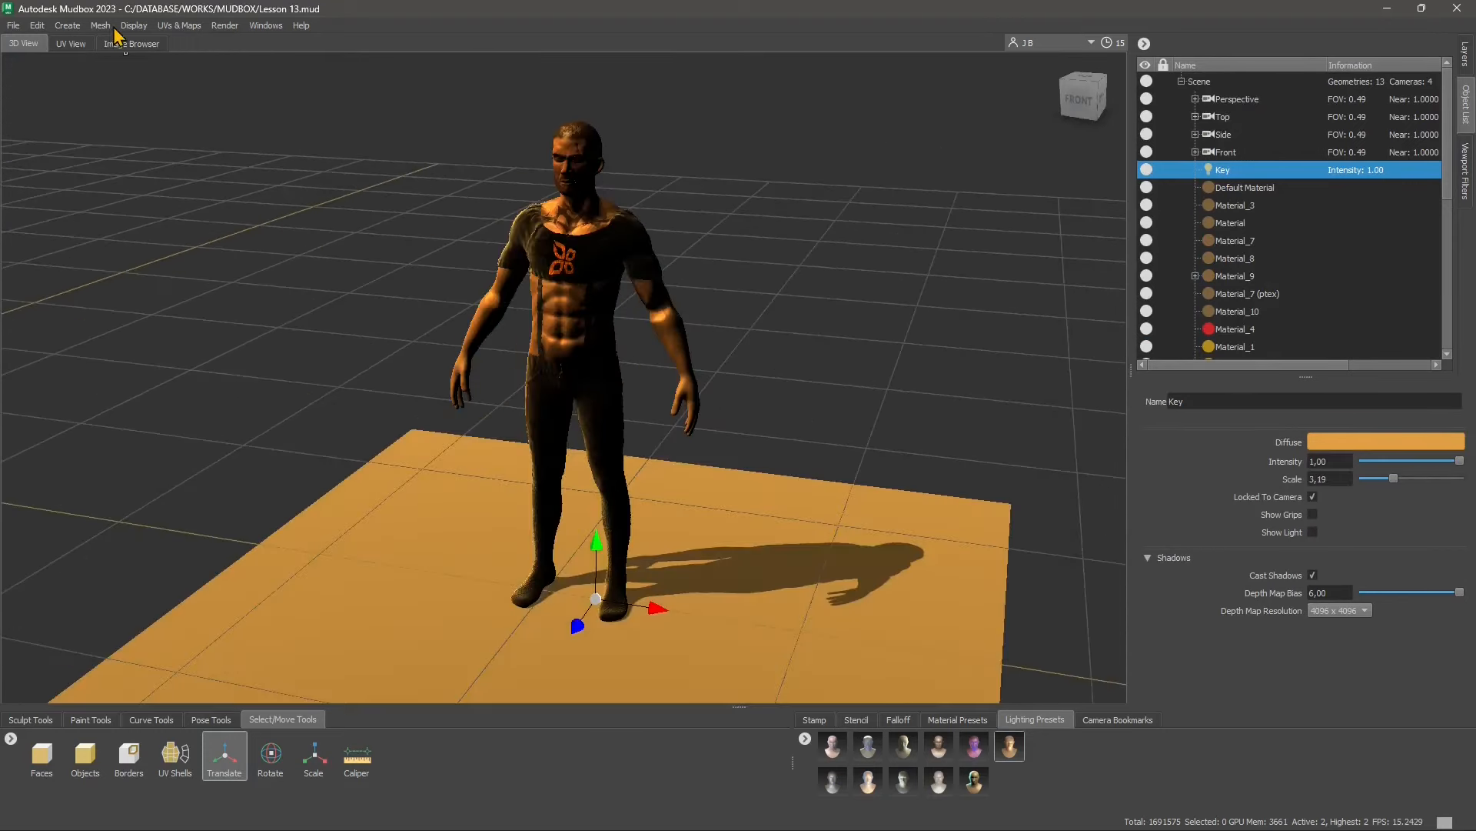
Start creating another object in the scene
{"action": "left_click", "coordinate": [77, 27]}
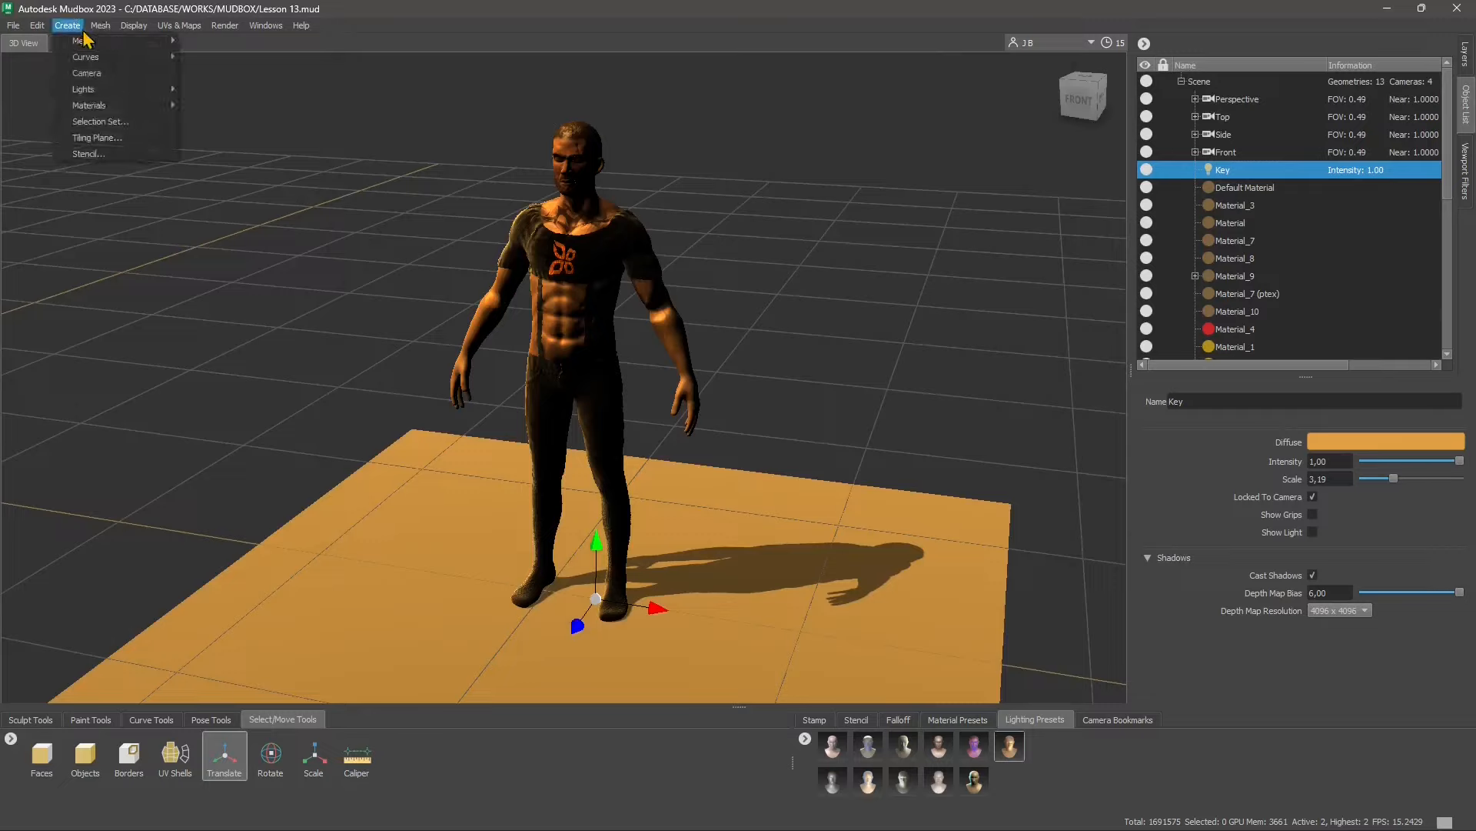